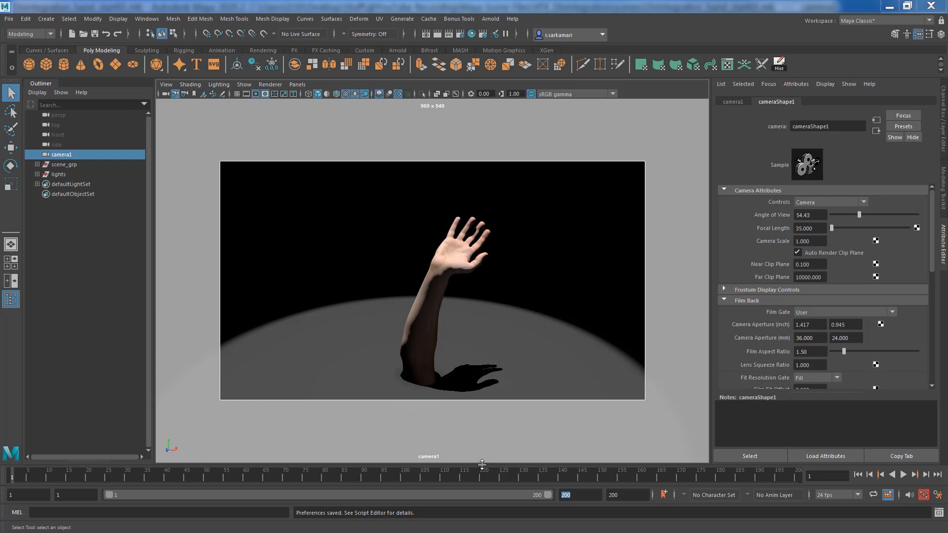
- Check the playback speed setting in the Time Slider preferences, leaving the preferences unchanged
{"action": "left_click", "coordinate": [940, 497]}
{"action": "scroll", "coordinate": [478, 308], "scroll_direction": "down", "scroll_amount": 3}
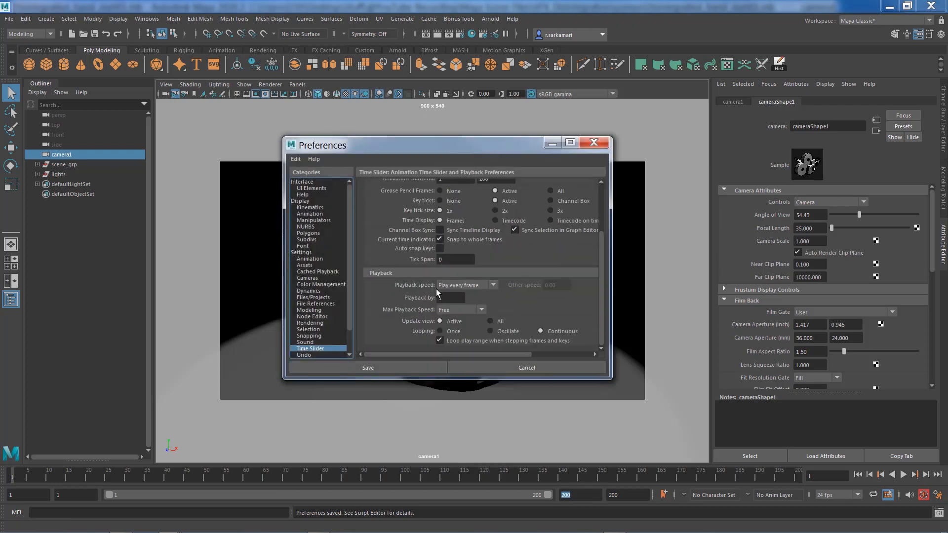
{"action": "left_click", "coordinate": [500, 368]}
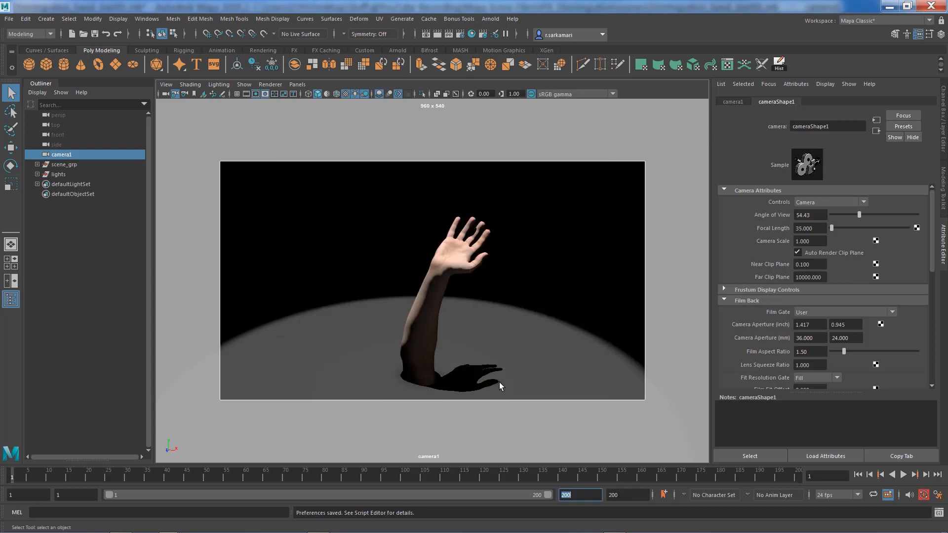
- Switch the viewport to the persp camera and turn on wireframe-on-shaded display for the arm model
{"action": "left_click", "coordinate": [297, 84]}
{"action": "mouse_move", "coordinate": [335, 94]}
{"action": "left_click", "coordinate": [411, 105]}
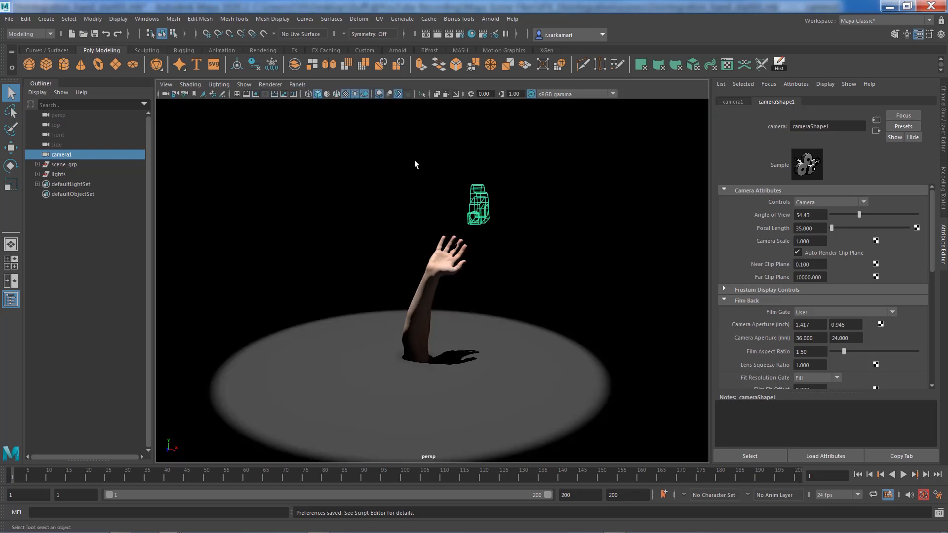
{"action": "scroll", "coordinate": [543, 296], "scroll_direction": "up", "scroll_amount": 5}
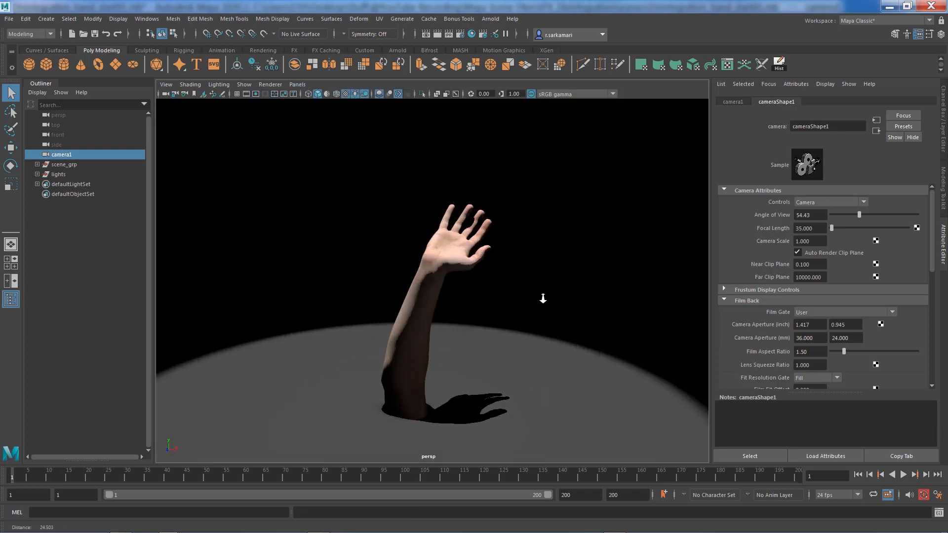
{"action": "left_click", "coordinate": [337, 94]}
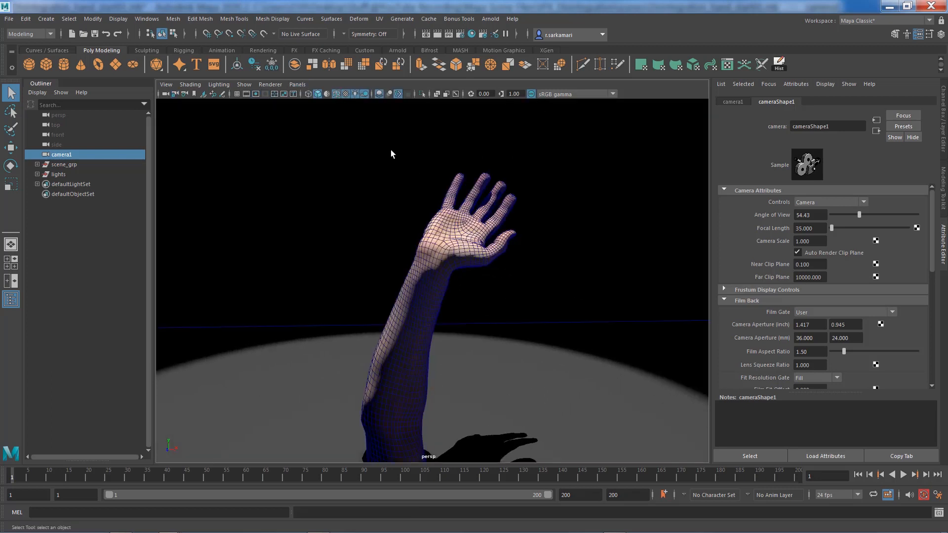
- Triangulate the hand_geo mesh and inspect its wireframe up close
{"action": "left_click", "coordinate": [454, 256]}
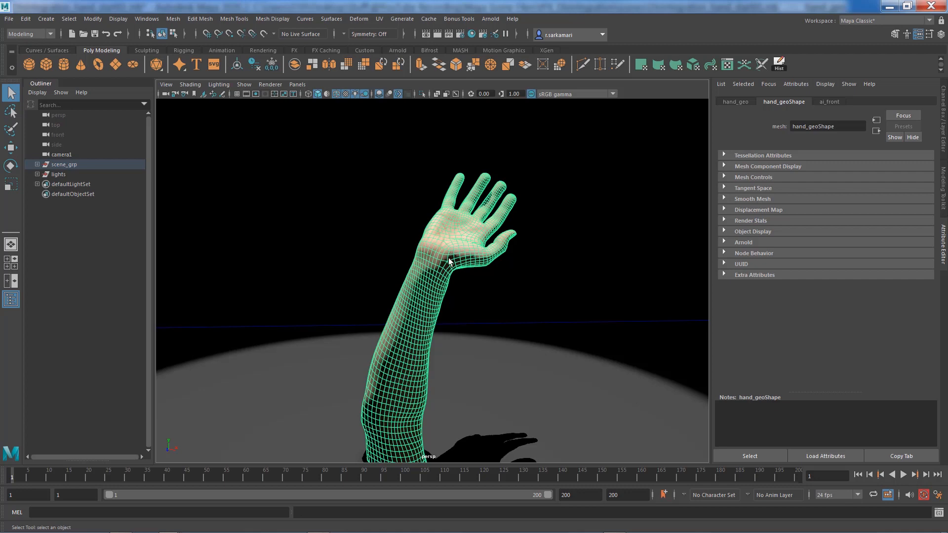
{"action": "left_click_drag", "start_coordinate": [467, 315], "coordinate": [482, 302], "text": "alt"}
{"action": "middle_click_drag", "start_coordinate": [364, 319], "coordinate": [381, 295], "text": "alt"}
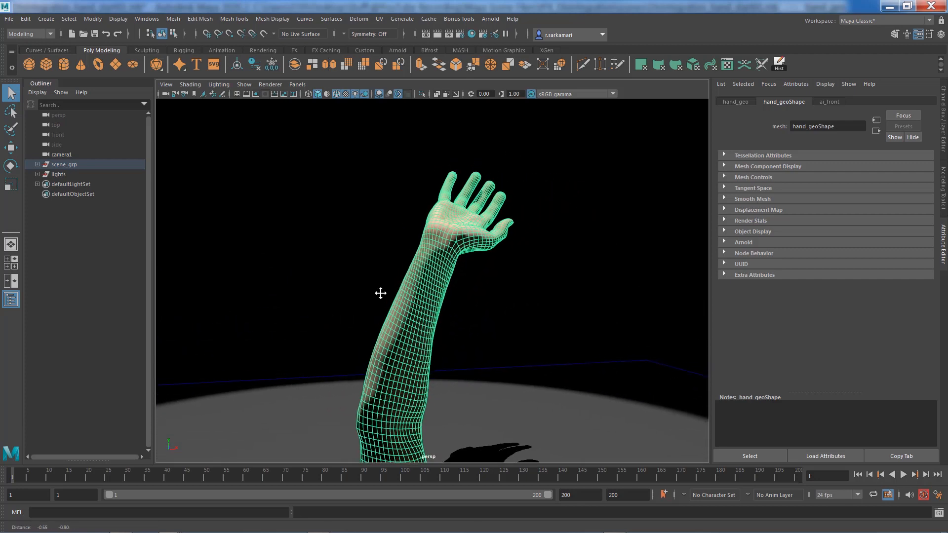
{"action": "mouse_move", "coordinate": [381, 294]}
{"action": "left_mouse_down", "text": "alt"}
{"action": "mouse_move", "coordinate": [380, 311]}
{"action": "mouse_move", "coordinate": [381, 300]}
{"action": "left_mouse_up", "text": "alt"}
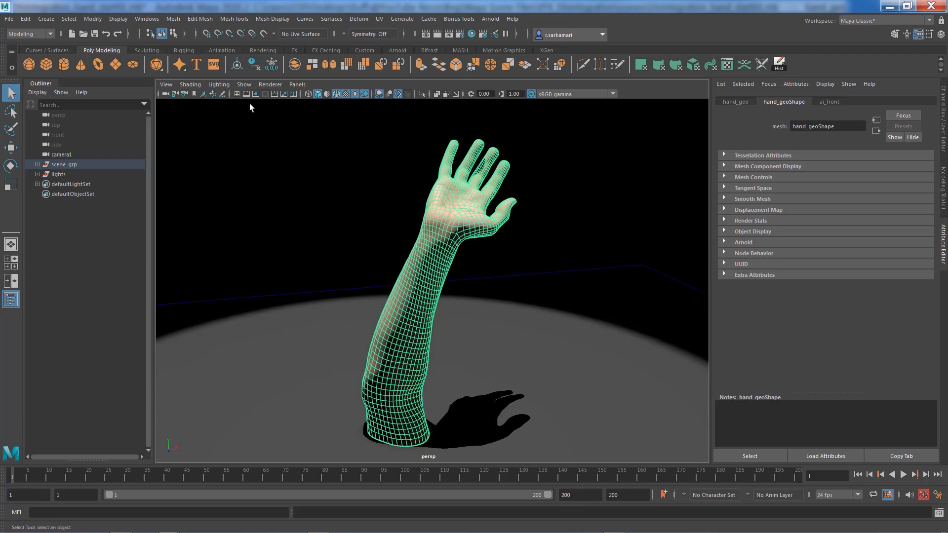
{"action": "left_click", "coordinate": [178, 19]}
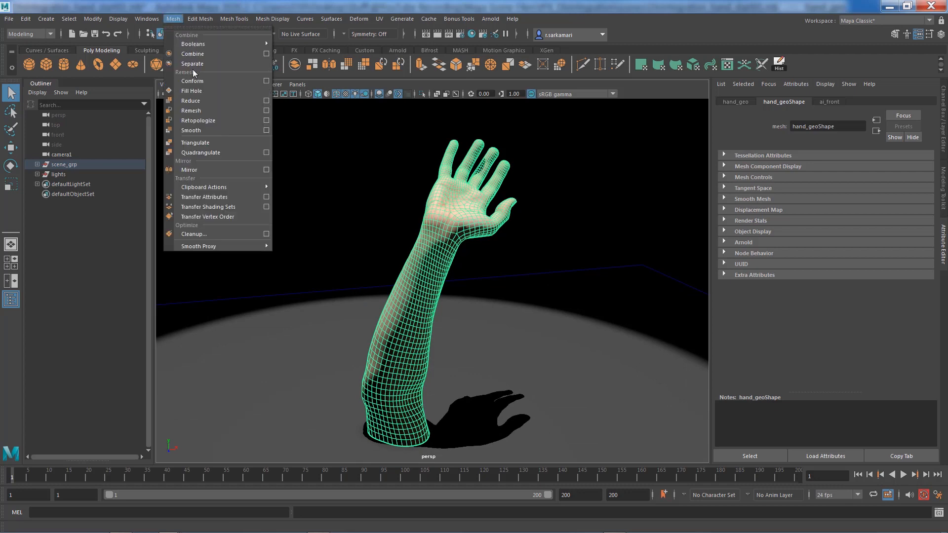
{"action": "left_click", "coordinate": [209, 144]}
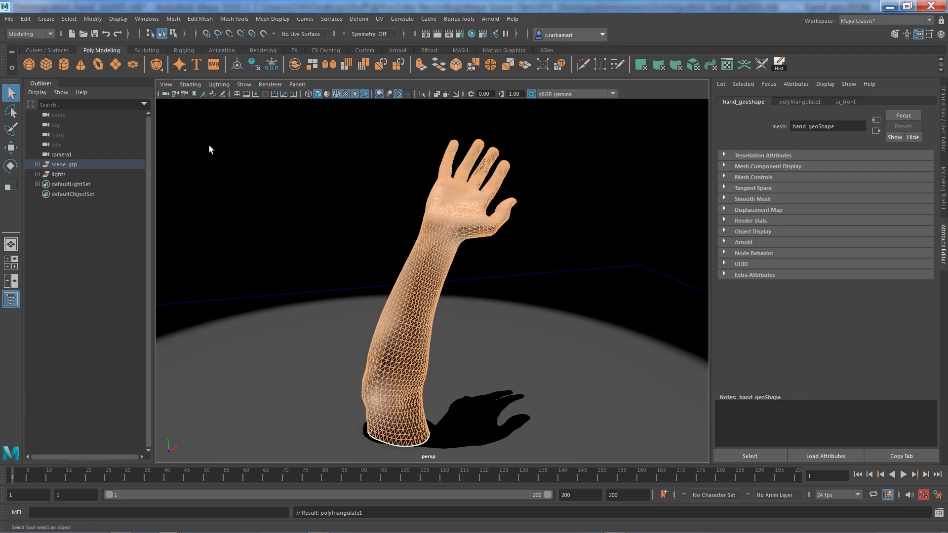
{"action": "right_click_drag", "start_coordinate": [404, 267], "coordinate": [657, 300], "text": "alt"}
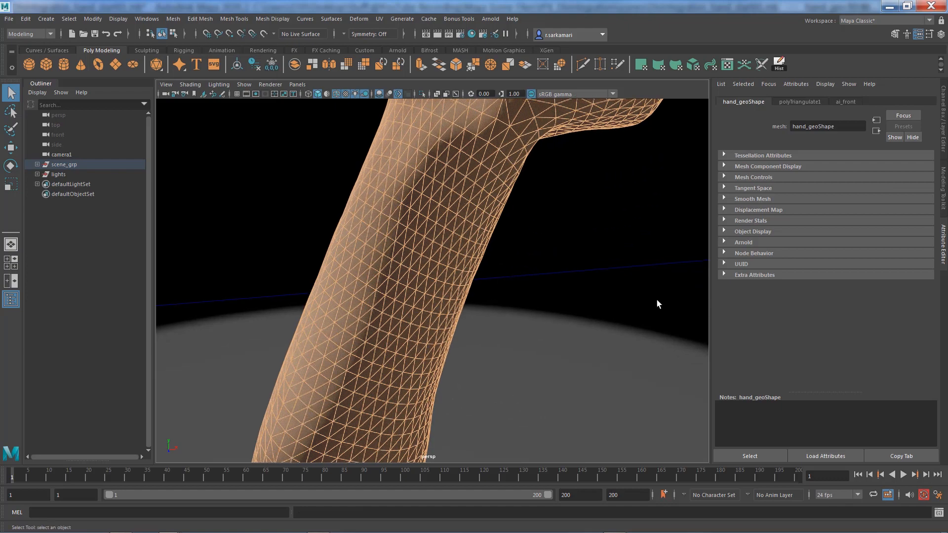
{"action": "right_click_drag", "start_coordinate": [429, 239], "coordinate": [118, 227], "text": "alt"}
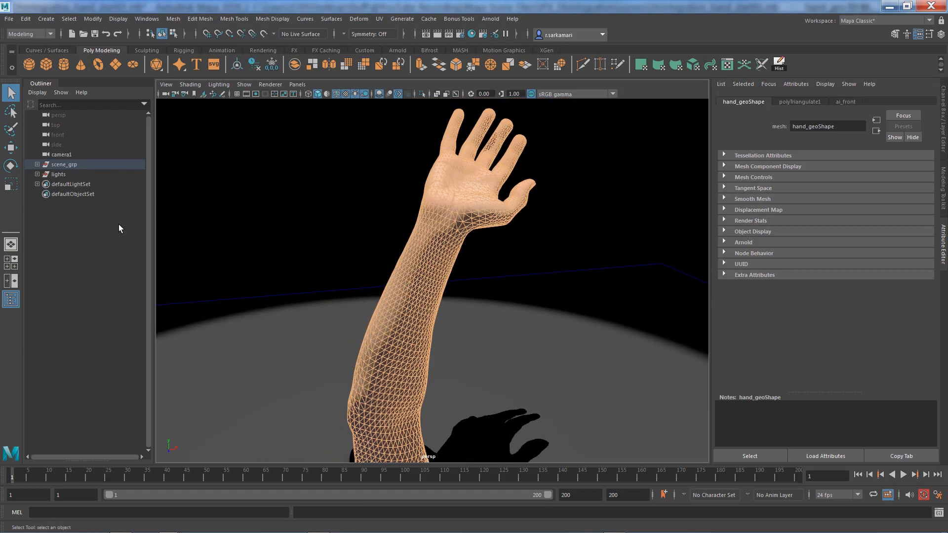
- Smooth the hand mesh with divisions added exponentially and division levels set to 2
{"action": "left_click", "coordinate": [436, 239]}
{"action": "right_click", "coordinate": [442, 202], "text": "shift"}
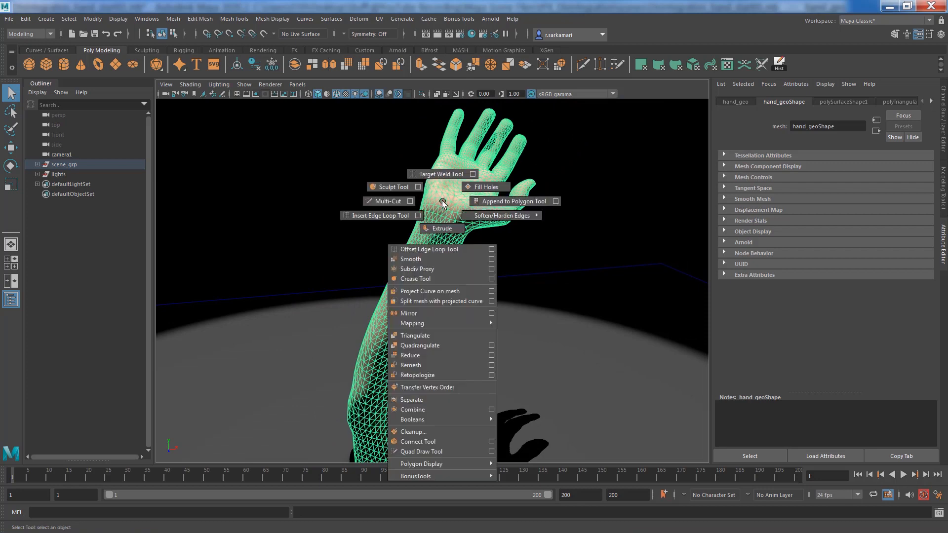
{"action": "left_click", "coordinate": [490, 259]}
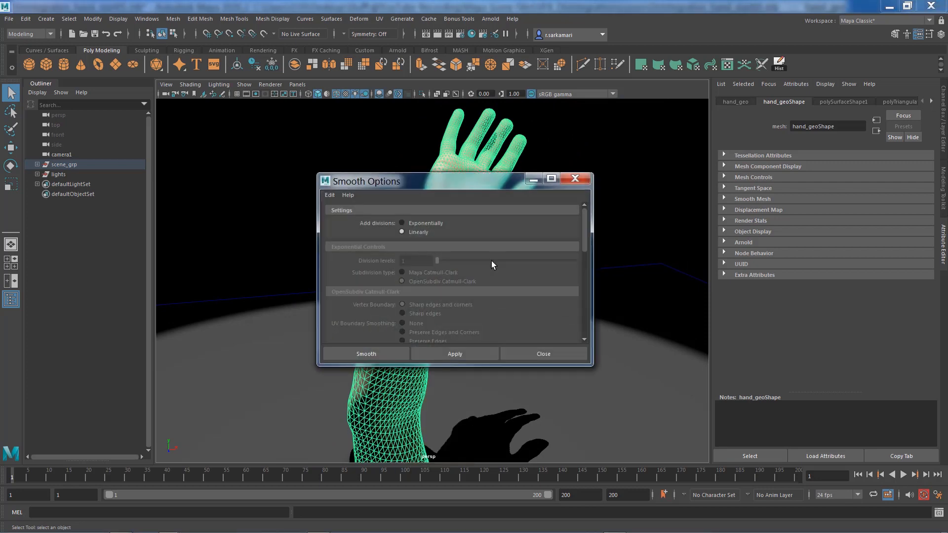
{"action": "left_click", "coordinate": [414, 225]}
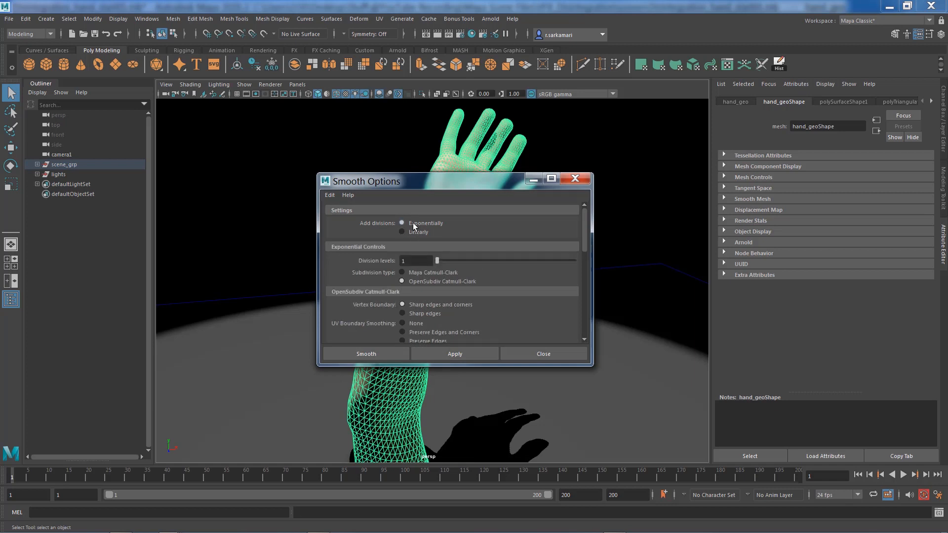
{"action": "left_click_drag", "start_coordinate": [412, 261], "coordinate": [359, 259]}
{"action": "type", "text": "2"}
{"action": "left_click", "coordinate": [376, 354]}
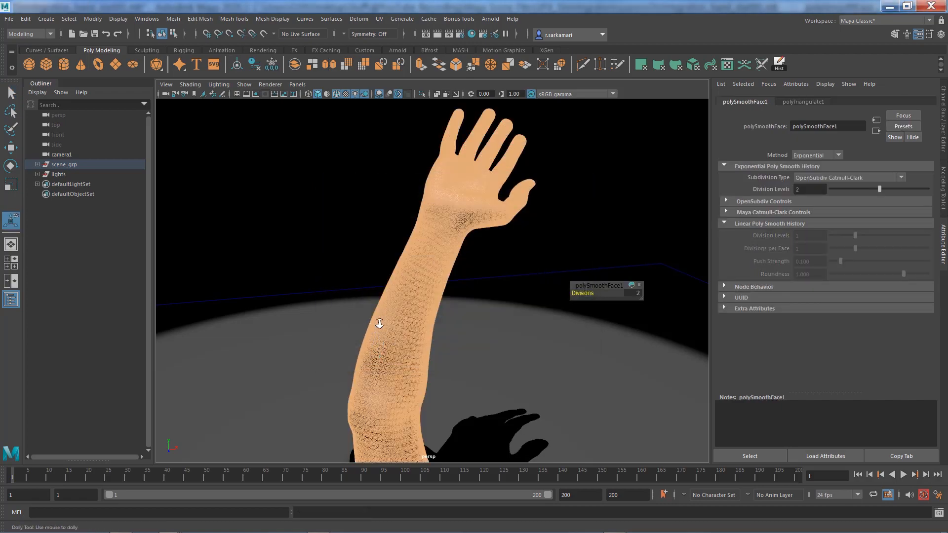
{"action": "right_click_drag", "start_coordinate": [378, 323], "coordinate": [314, 392], "text": "alt"}
{"action": "right_click_drag", "start_coordinate": [394, 325], "coordinate": [426, 250]}
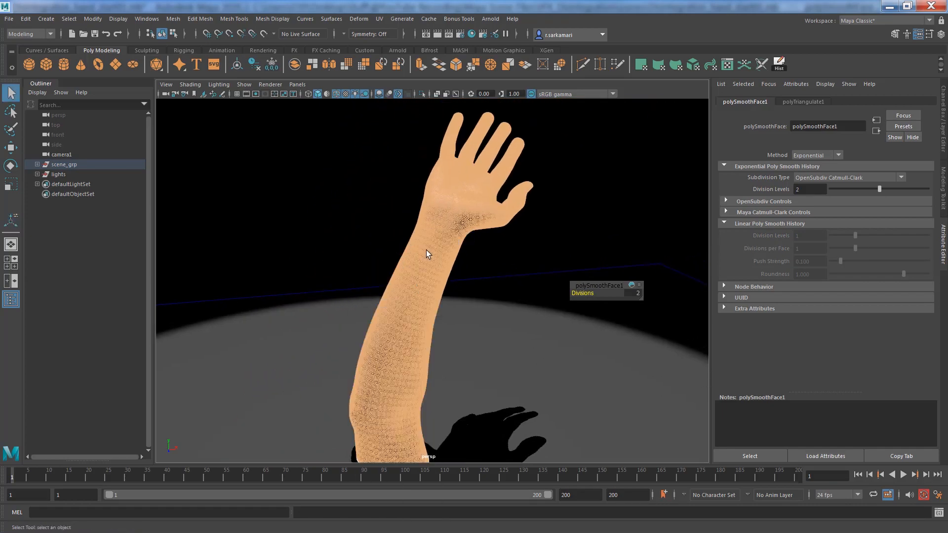
- Try a straight Multi-Cut slice across the forearm just below the wrist
{"action": "left_click", "coordinate": [426, 250]}
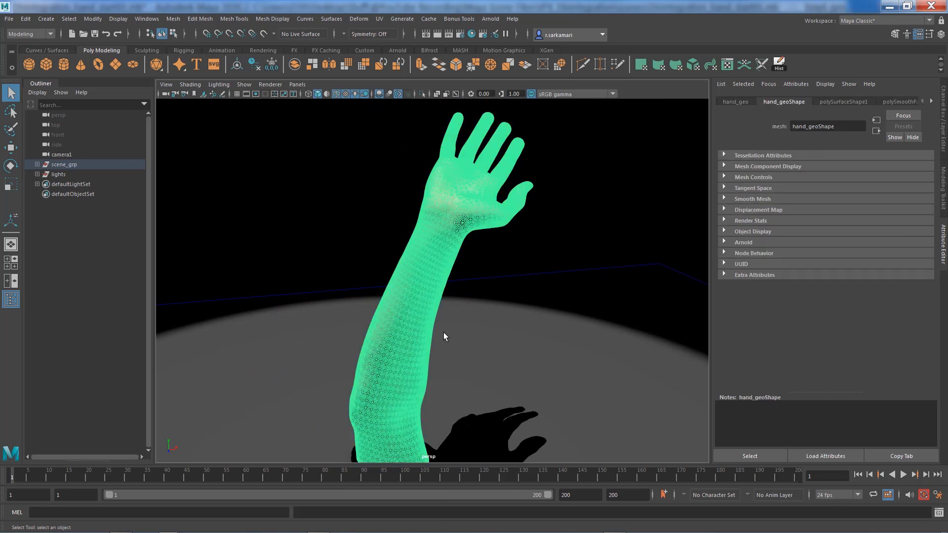
{"action": "right_click_drag", "start_coordinate": [493, 340], "coordinate": [454, 340], "text": "alt"}
{"action": "mouse_move", "coordinate": [454, 340]}
{"action": "left_mouse_down", "text": "alt"}
{"action": "mouse_move", "coordinate": [457, 324]}
{"action": "mouse_move", "coordinate": [451, 339]}
{"action": "mouse_move", "coordinate": [464, 336]}
{"action": "mouse_move", "coordinate": [444, 334]}
{"action": "left_mouse_up", "text": "alt"}
{"action": "right_click_drag", "start_coordinate": [439, 248], "coordinate": [406, 248], "text": "shift"}
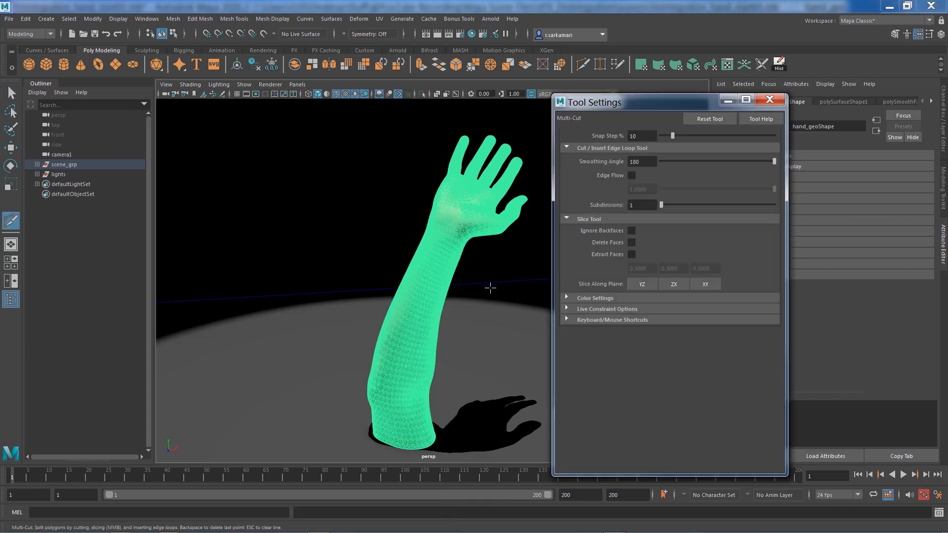
{"action": "left_click", "coordinate": [491, 288]}
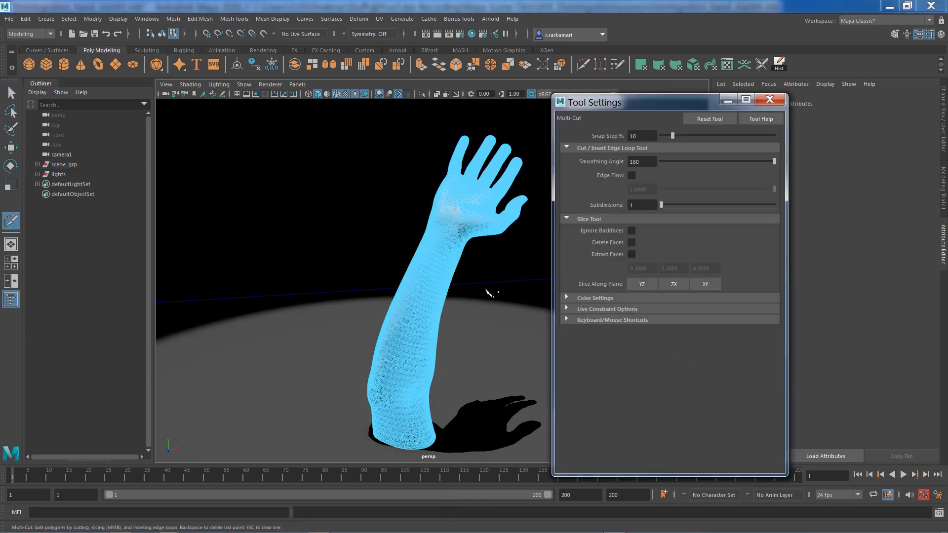
{"action": "left_click", "coordinate": [410, 276]}
{"action": "left_click_drag", "start_coordinate": [342, 209], "coordinate": [535, 279]}
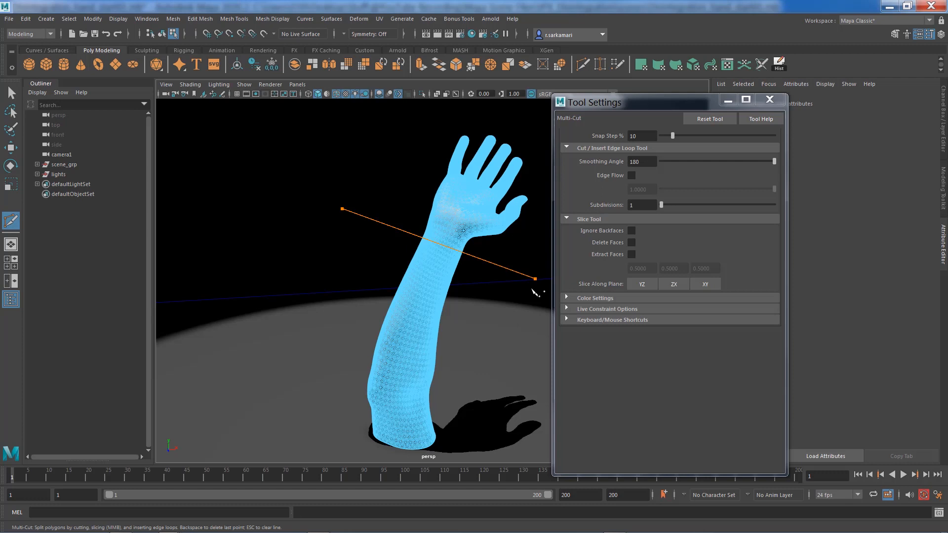
{"action": "key", "text": "Return"}
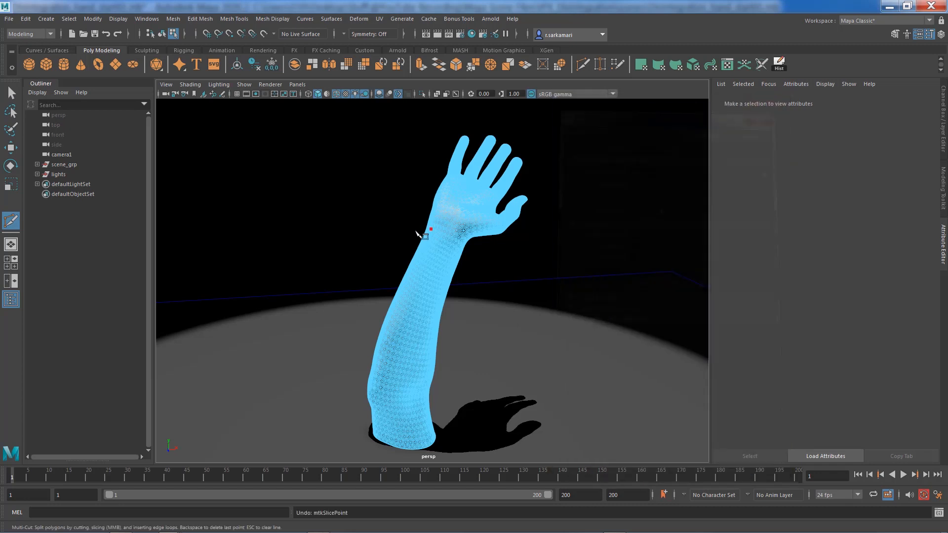
{"action": "left_click", "coordinate": [12, 99]}
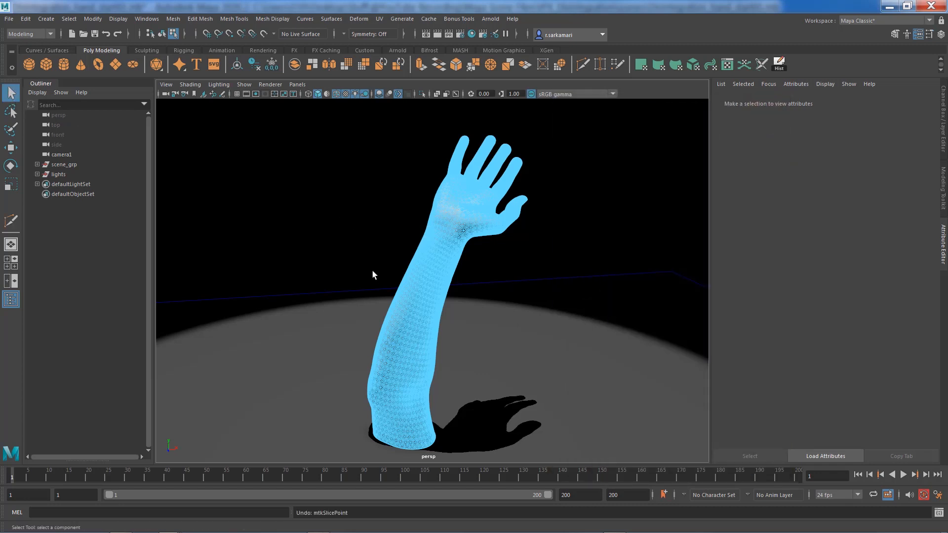
{"action": "right_click_drag", "start_coordinate": [462, 222], "coordinate": [484, 211]}
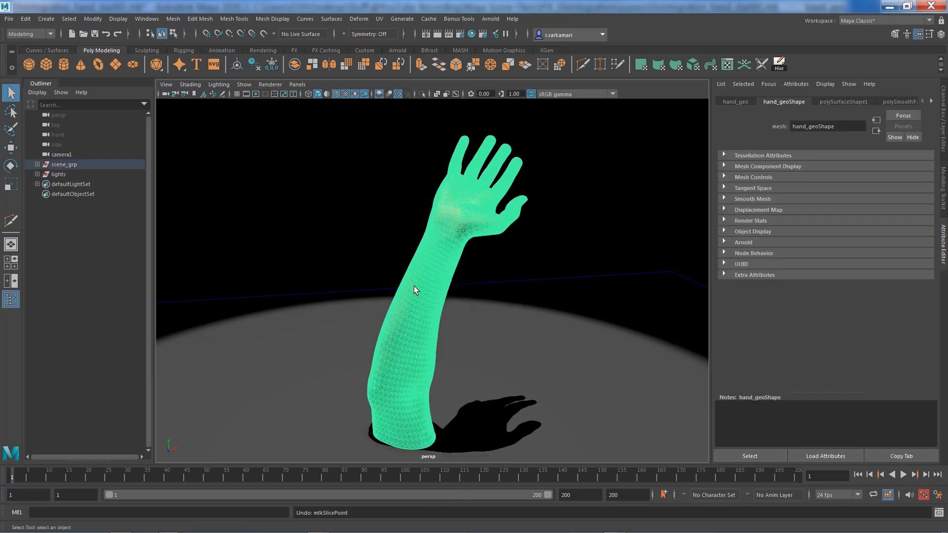
- Put the hand mesh into edge selection mode and adjust the Paint Selection brush size for thin strokes
{"action": "mouse_move", "coordinate": [414, 250]}
{"action": "right_mouse_down"}
{"action": "mouse_move", "coordinate": [415, 274]}
{"action": "mouse_move", "coordinate": [406, 228]}
{"action": "mouse_move", "coordinate": [415, 232]}
{"action": "right_mouse_up"}
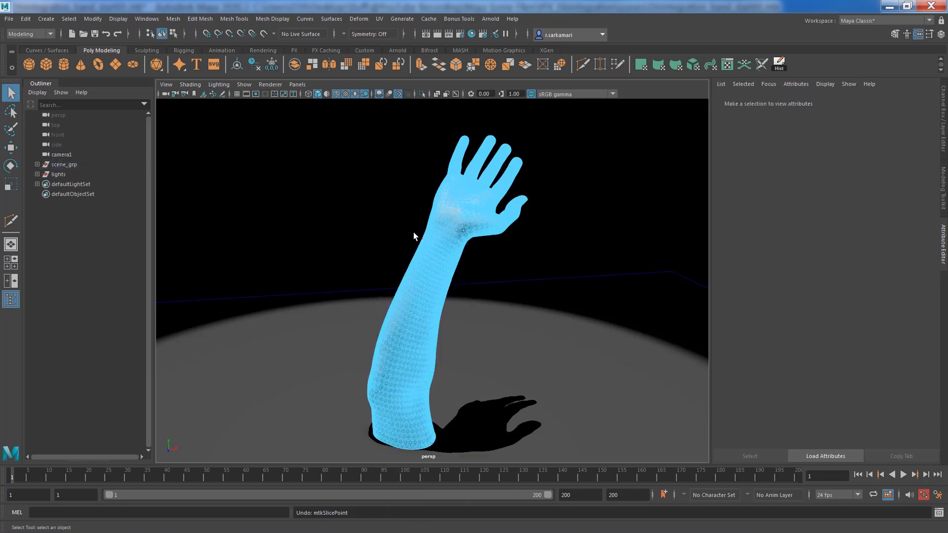
{"action": "left_click", "coordinate": [12, 130]}
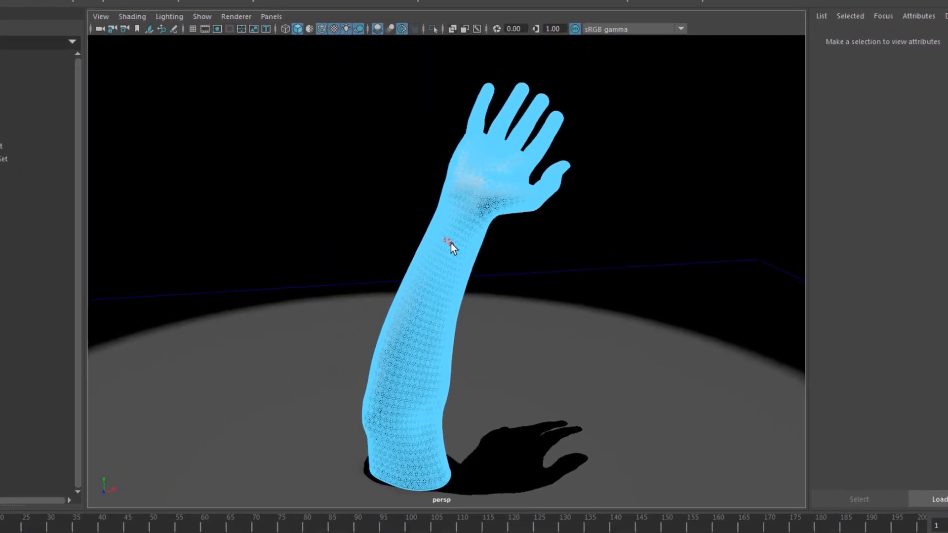
{"action": "key", "text": "b"}
{"action": "mouse_move", "coordinate": [432, 255]}
{"action": "left_mouse_down"}
{"action": "mouse_move", "coordinate": [443, 257]}
{"action": "mouse_move", "coordinate": [447, 242]}
{"action": "left_mouse_up"}
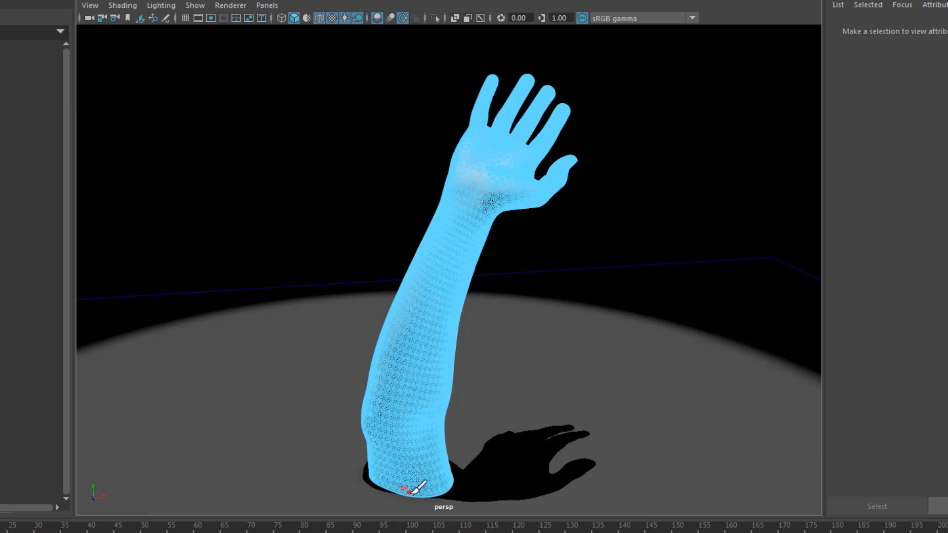
- Paint-select a main edge line up the front of the forearm from its base, with branches running out to both sides and the wrist
{"action": "mouse_move", "coordinate": [411, 495]}
{"action": "left_mouse_down"}
{"action": "mouse_move", "coordinate": [412, 455]}
{"action": "mouse_move", "coordinate": [392, 408]}
{"action": "mouse_move", "coordinate": [408, 340]}
{"action": "mouse_move", "coordinate": [402, 275]}
{"action": "left_mouse_up"}
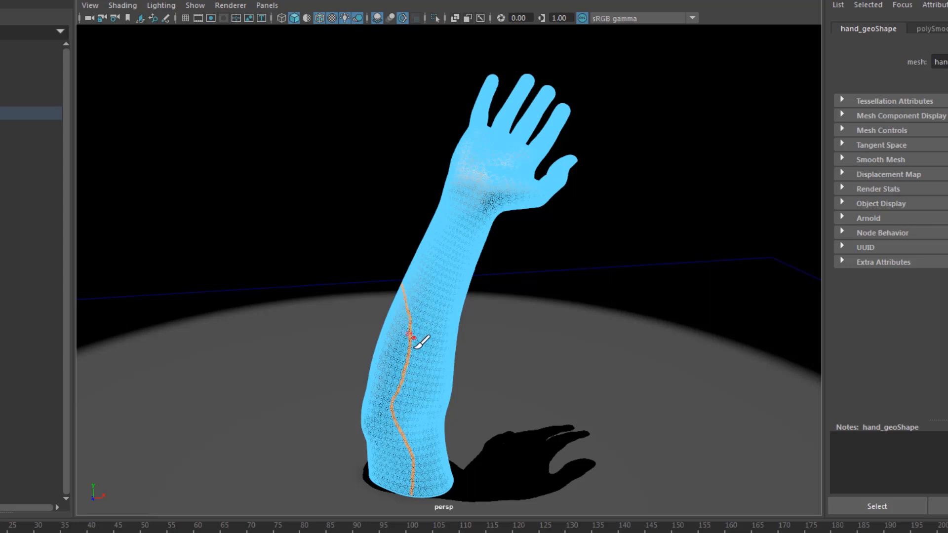
{"action": "left_click_drag", "start_coordinate": [410, 362], "coordinate": [470, 281]}
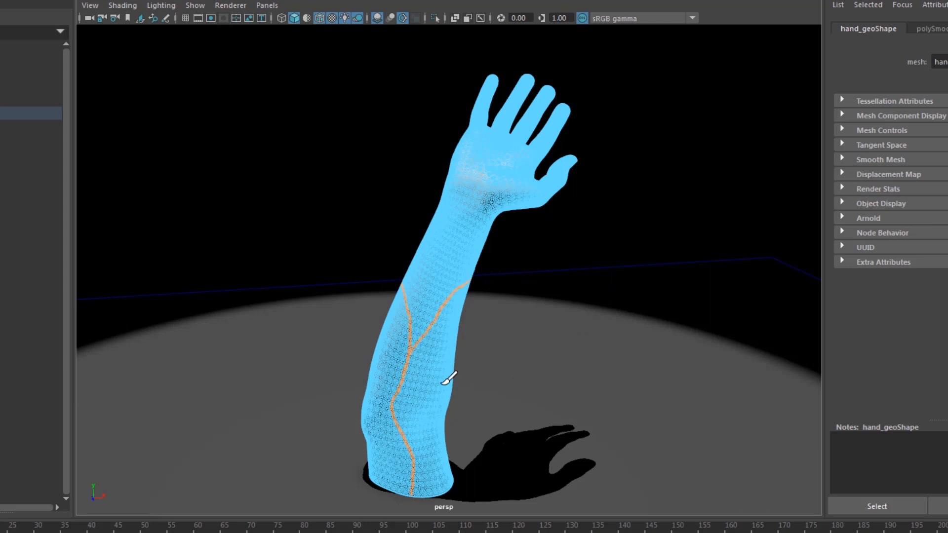
{"action": "left_click_drag", "start_coordinate": [416, 340], "coordinate": [436, 215]}
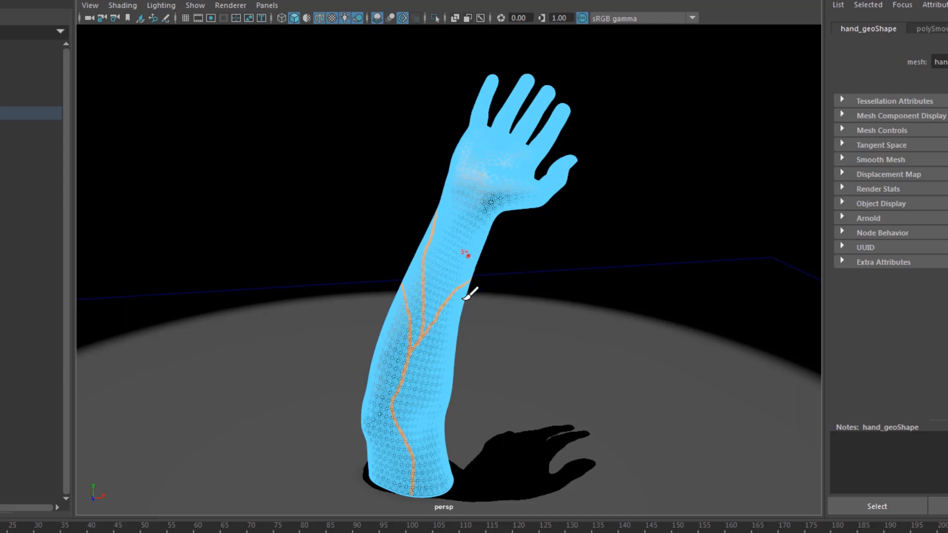
{"action": "mouse_move", "coordinate": [429, 330]}
{"action": "left_mouse_down"}
{"action": "mouse_move", "coordinate": [460, 224]}
{"action": "mouse_move", "coordinate": [450, 160]}
{"action": "left_mouse_up"}
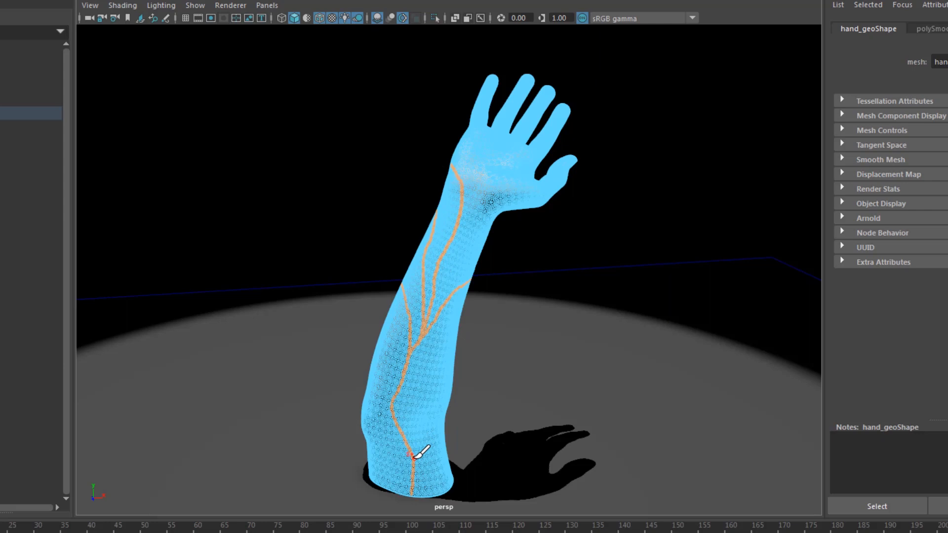
{"action": "mouse_move", "coordinate": [414, 456]}
{"action": "left_mouse_down"}
{"action": "mouse_move", "coordinate": [429, 403]}
{"action": "mouse_move", "coordinate": [454, 378]}
{"action": "left_mouse_up"}
{"action": "mouse_move", "coordinate": [413, 452]}
{"action": "left_mouse_down"}
{"action": "mouse_move", "coordinate": [412, 400]}
{"action": "mouse_move", "coordinate": [478, 303]}
{"action": "left_mouse_up"}
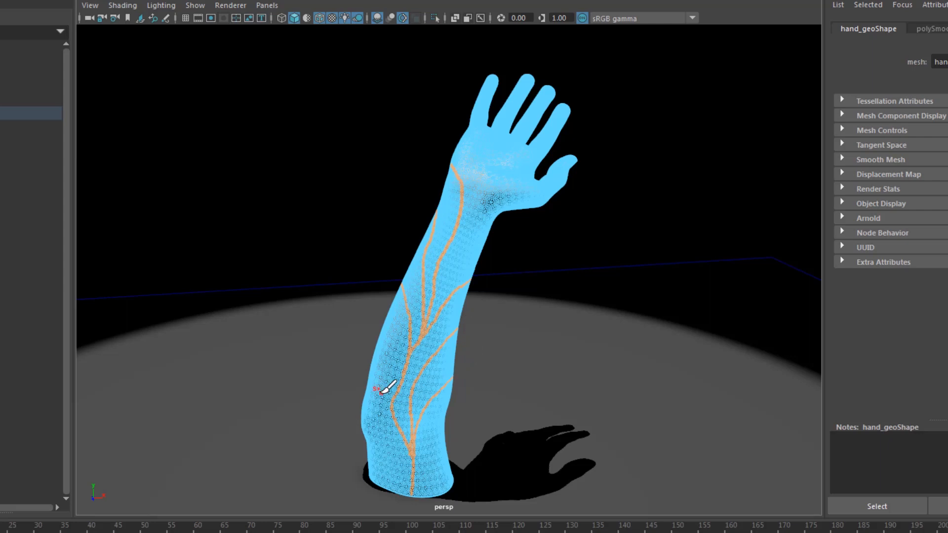
{"action": "left_click_drag", "start_coordinate": [382, 349], "coordinate": [378, 344]}
{"action": "left_click_drag", "start_coordinate": [411, 462], "coordinate": [356, 423]}
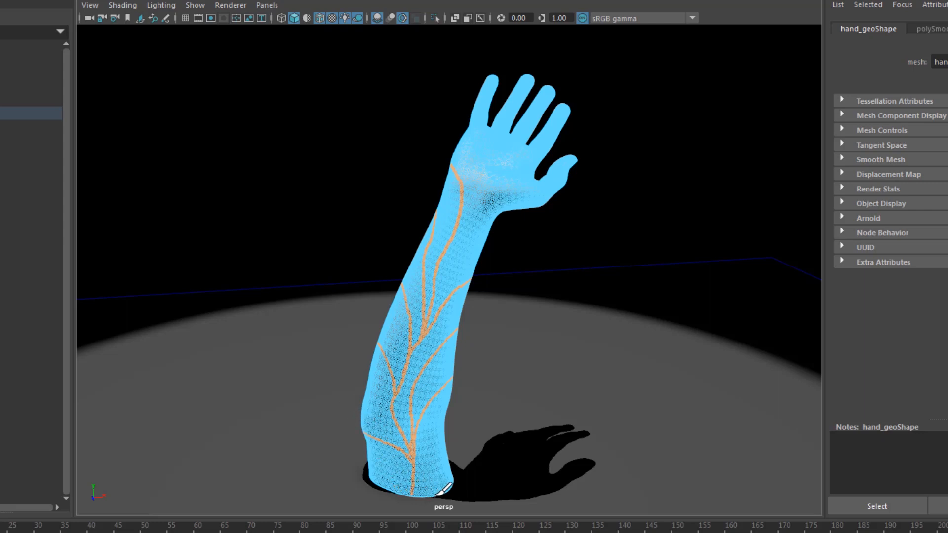
- Paint-select additional crossing and connecting edge strokes between the branches on the front of the forearm and wrist
{"action": "left_click_drag", "start_coordinate": [436, 494], "coordinate": [423, 413]}
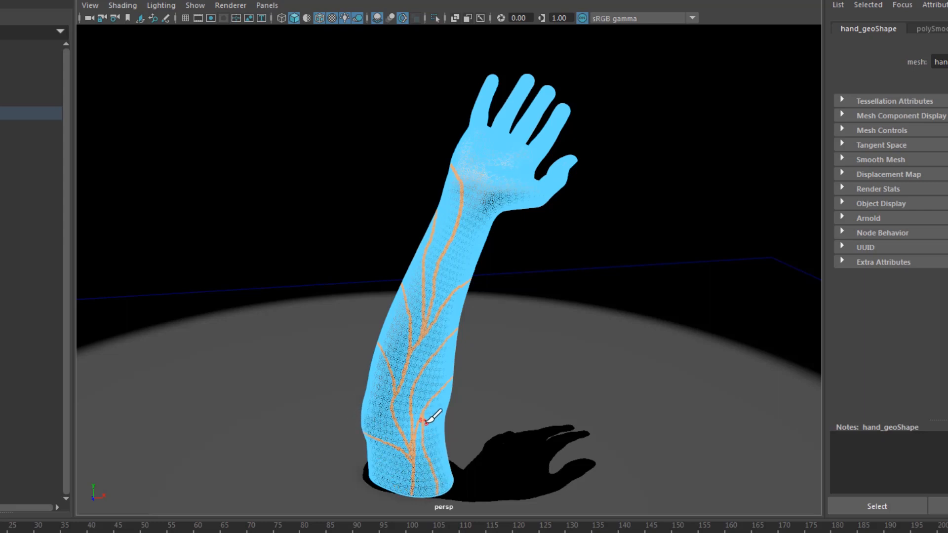
{"action": "left_click_drag", "start_coordinate": [447, 383], "coordinate": [435, 452]}
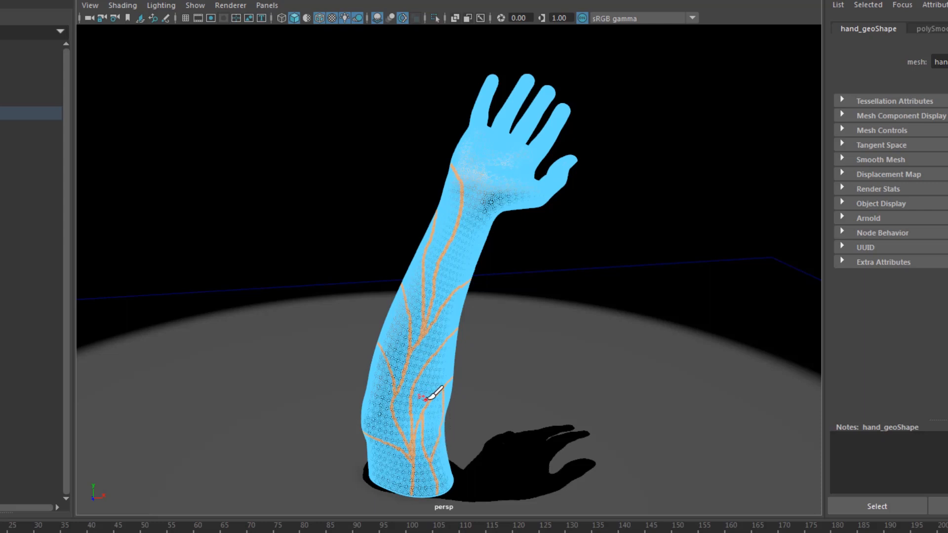
{"action": "left_click_drag", "start_coordinate": [430, 397], "coordinate": [435, 366]}
{"action": "left_click_drag", "start_coordinate": [450, 299], "coordinate": [460, 223]}
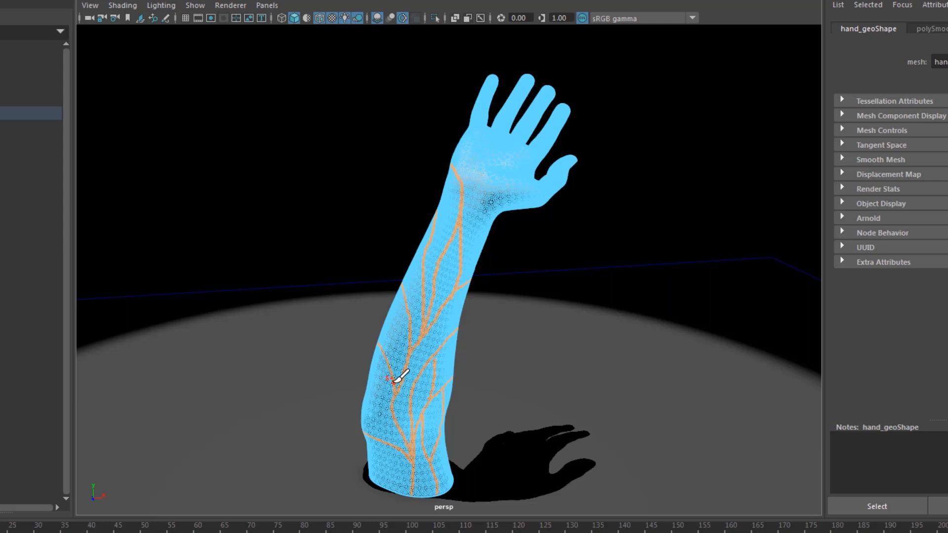
{"action": "mouse_move", "coordinate": [462, 256]}
{"action": "left_mouse_down"}
{"action": "mouse_move", "coordinate": [488, 239]}
{"action": "mouse_move", "coordinate": [459, 143]}
{"action": "left_mouse_up"}
{"action": "mouse_move", "coordinate": [483, 189]}
{"action": "left_mouse_down"}
{"action": "mouse_move", "coordinate": [549, 202]}
{"action": "mouse_move", "coordinate": [495, 217]}
{"action": "left_mouse_up"}
{"action": "left_click_drag", "start_coordinate": [395, 422], "coordinate": [363, 408]}
{"action": "mouse_move", "coordinate": [401, 377]}
{"action": "left_mouse_down"}
{"action": "mouse_move", "coordinate": [379, 313]}
{"action": "mouse_move", "coordinate": [446, 312]}
{"action": "mouse_move", "coordinate": [390, 416]}
{"action": "mouse_move", "coordinate": [429, 482]}
{"action": "mouse_move", "coordinate": [461, 387]}
{"action": "mouse_move", "coordinate": [451, 220]}
{"action": "mouse_move", "coordinate": [458, 226]}
{"action": "left_mouse_up"}
- Continue the paint-selected edge pattern around the sides and back of the forearm, joining it to the front strokes
{"action": "left_click_drag", "start_coordinate": [360, 387], "coordinate": [603, 343], "text": "alt"}
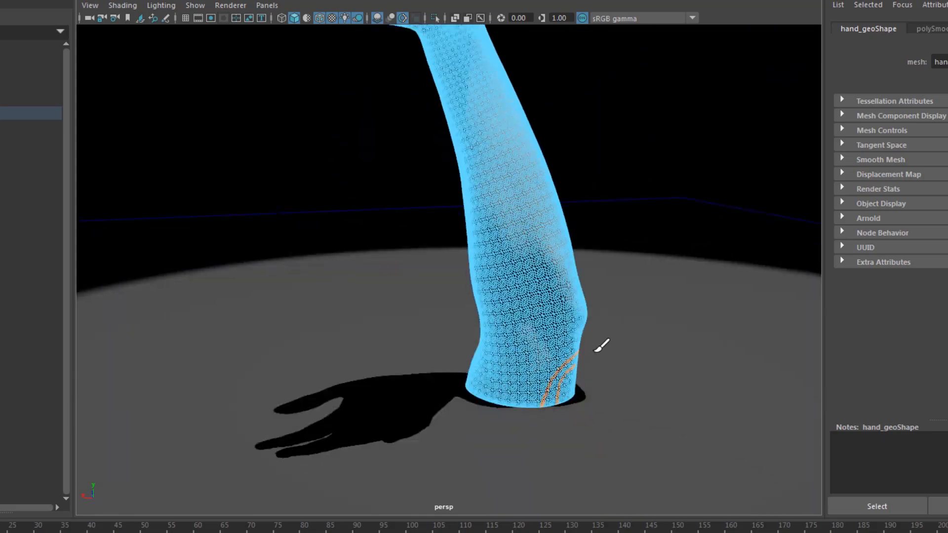
{"action": "left_click_drag", "start_coordinate": [478, 349], "coordinate": [541, 303], "text": "alt"}
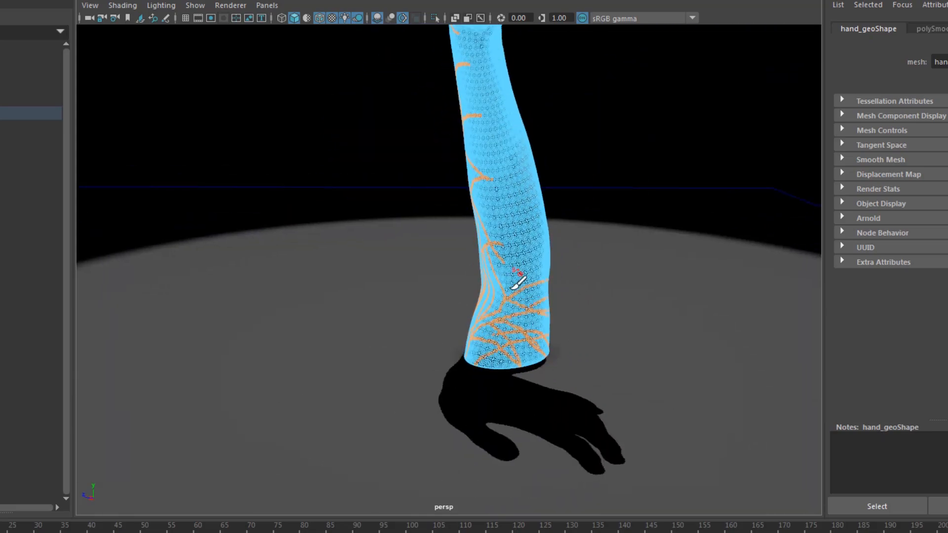
{"action": "mouse_move", "coordinate": [490, 261]}
{"action": "left_mouse_down"}
{"action": "mouse_move", "coordinate": [473, 215]}
{"action": "mouse_move", "coordinate": [497, 367]}
{"action": "mouse_move", "coordinate": [466, 257]}
{"action": "mouse_move", "coordinate": [493, 227]}
{"action": "left_mouse_up"}
{"action": "mouse_move", "coordinate": [499, 337]}
{"action": "left_mouse_down", "text": "alt"}
{"action": "mouse_move", "coordinate": [520, 418]}
{"action": "mouse_move", "coordinate": [415, 482]}
{"action": "left_mouse_up", "text": "alt"}
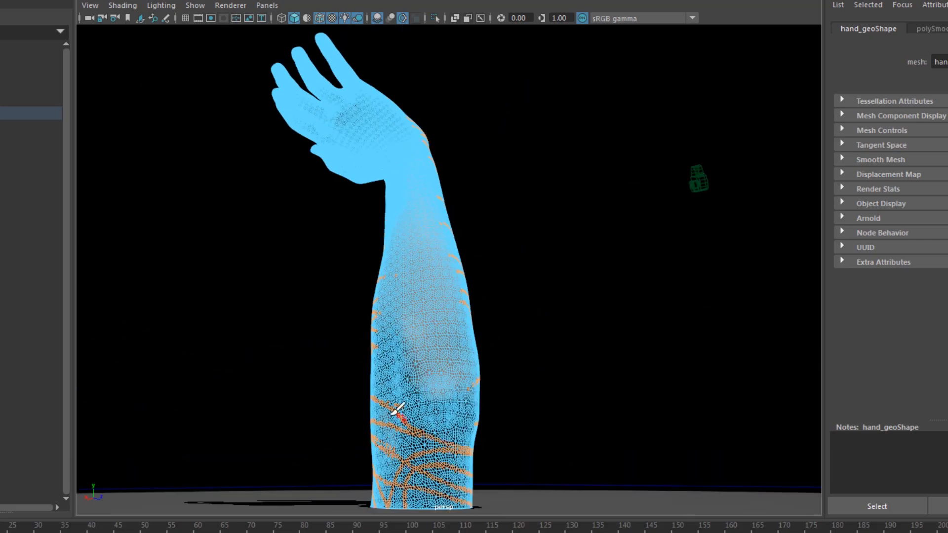
{"action": "left_click_drag", "start_coordinate": [353, 399], "coordinate": [485, 369], "text": "alt"}
{"action": "left_click_drag", "start_coordinate": [519, 321], "coordinate": [437, 403]}
{"action": "left_click_drag", "start_coordinate": [617, 378], "coordinate": [577, 224], "text": "alt"}
{"action": "left_click_drag", "start_coordinate": [504, 332], "coordinate": [507, 292]}
{"action": "left_click_drag", "start_coordinate": [509, 232], "coordinate": [478, 152], "text": "alt"}
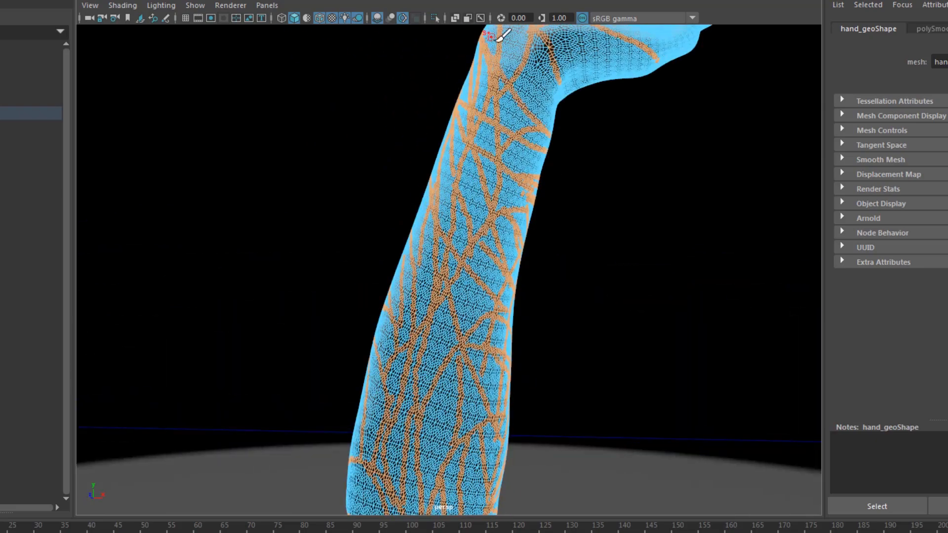
- Paint-select crossing edge strokes over the wrist, the back of the hand and the base and length of the thumb
{"action": "middle_click_drag", "start_coordinate": [490, 41], "coordinate": [519, 181], "text": "alt"}
{"action": "left_click_drag", "start_coordinate": [519, 181], "coordinate": [482, 301], "text": "alt"}
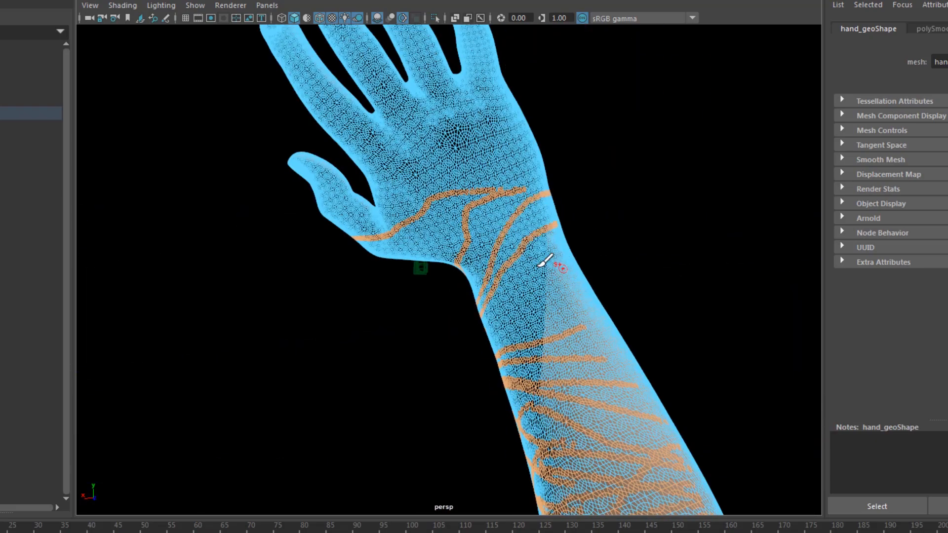
{"action": "left_click_drag", "start_coordinate": [548, 197], "coordinate": [433, 262]}
{"action": "left_click_drag", "start_coordinate": [536, 170], "coordinate": [396, 263]}
{"action": "right_click_drag", "start_coordinate": [434, 350], "coordinate": [543, 341], "text": "alt"}
{"action": "left_click_drag", "start_coordinate": [366, 242], "coordinate": [198, 278]}
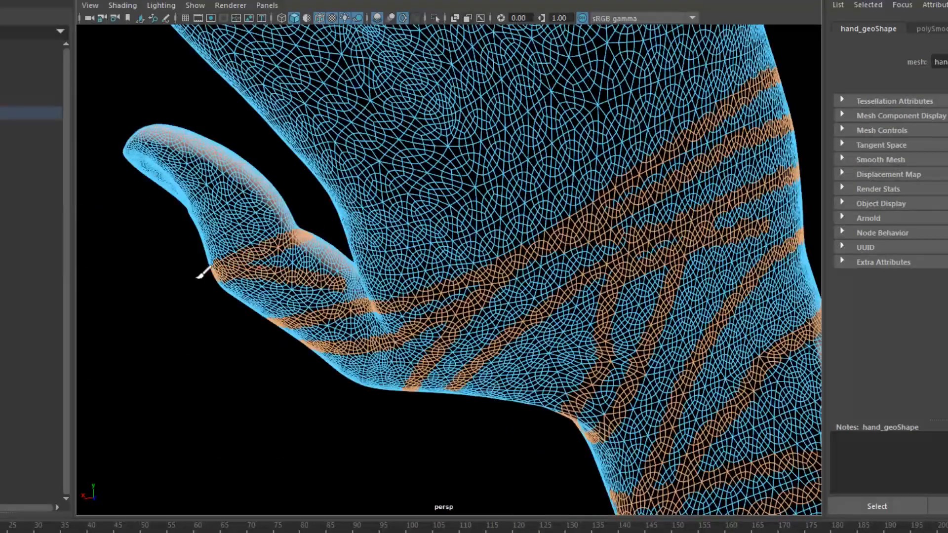
{"action": "left_click_drag", "start_coordinate": [237, 188], "coordinate": [123, 193]}
{"action": "left_click_drag", "start_coordinate": [207, 267], "coordinate": [480, 228], "text": "alt"}
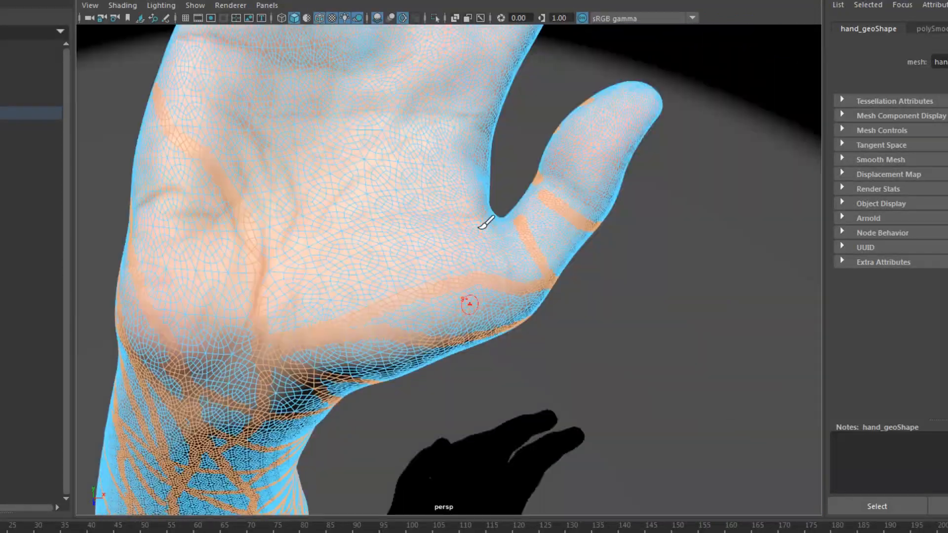
- Paint-select crosswise and lengthwise edge strokes over the palm side of the hand and all the fingers
{"action": "left_click_drag", "start_coordinate": [144, 180], "coordinate": [562, 286], "text": "alt"}
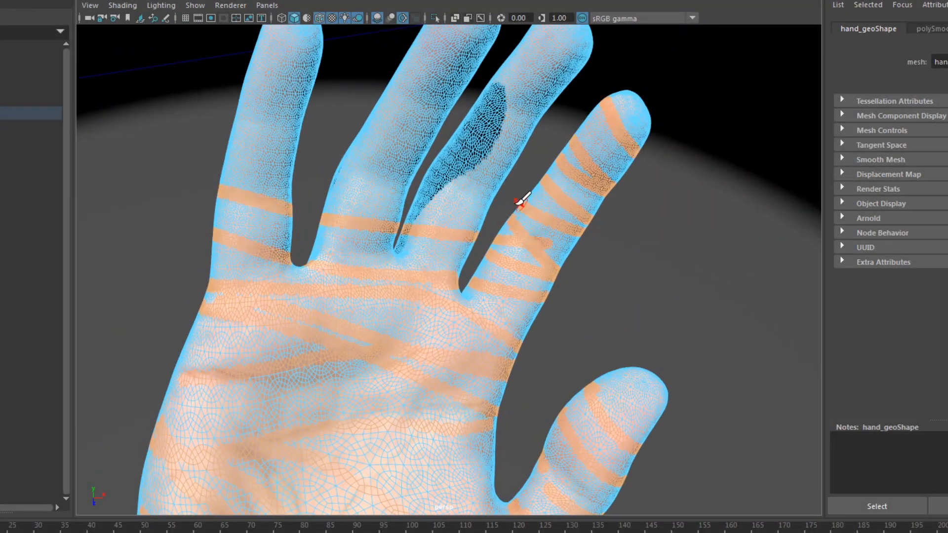
{"action": "left_click_drag", "start_coordinate": [241, 92], "coordinate": [309, 106]}
{"action": "left_click_drag", "start_coordinate": [234, 128], "coordinate": [299, 142]}
{"action": "middle_click_drag", "start_coordinate": [253, 159], "coordinate": [219, 246], "text": "alt"}
{"action": "left_click_drag", "start_coordinate": [226, 127], "coordinate": [285, 133]}
{"action": "mouse_move", "coordinate": [330, 208]}
{"action": "left_mouse_down"}
{"action": "mouse_move", "coordinate": [403, 224]}
{"action": "mouse_move", "coordinate": [518, 195]}
{"action": "left_mouse_up"}
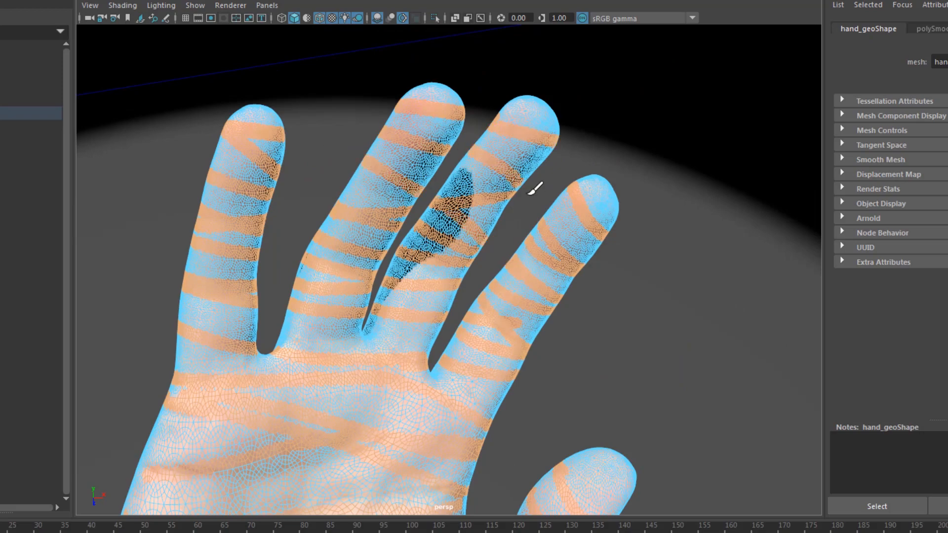
{"action": "left_click_drag", "start_coordinate": [396, 105], "coordinate": [464, 116]}
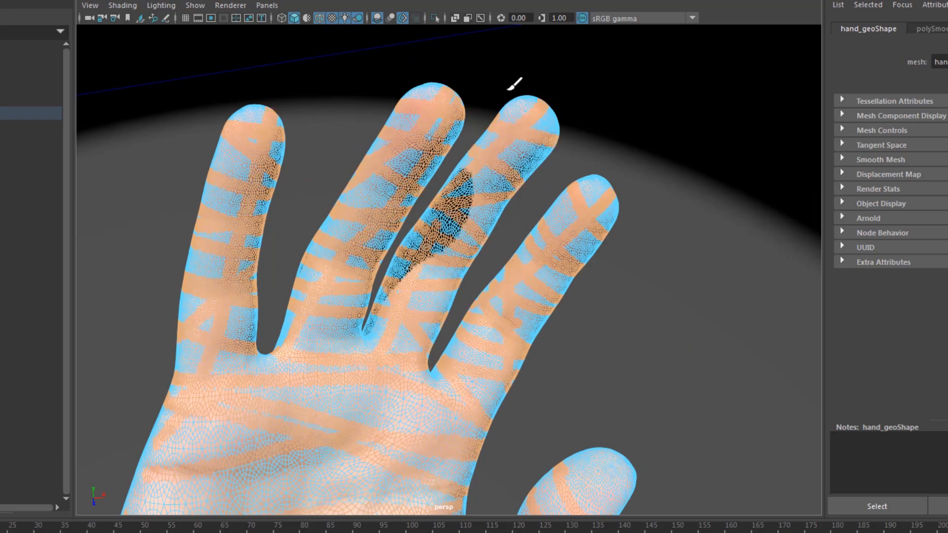
- Extend the paint-selected edge network over the side and back of the hand and the backs of the fingers
{"action": "left_click_drag", "start_coordinate": [514, 86], "coordinate": [169, 324], "text": "alt"}
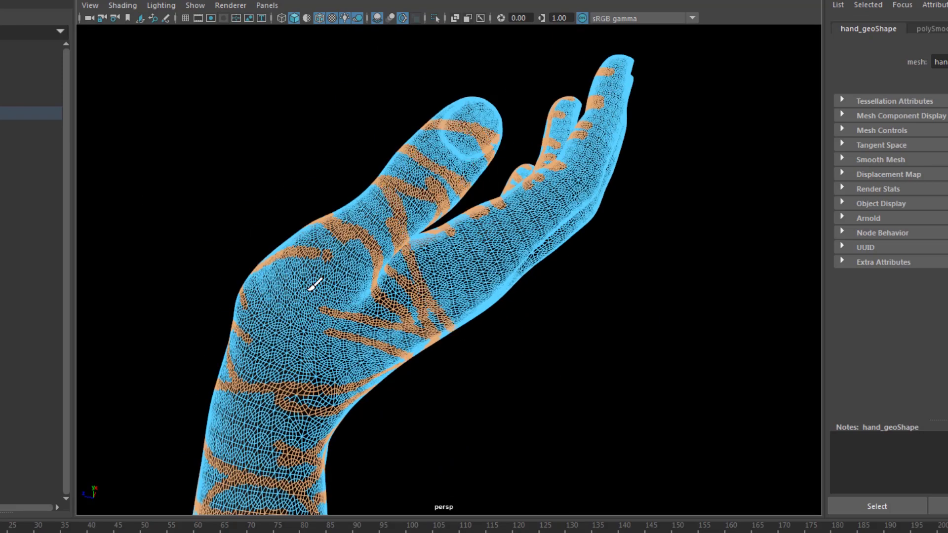
{"action": "left_click_drag", "start_coordinate": [398, 348], "coordinate": [425, 370], "text": "alt"}
{"action": "left_click_drag", "start_coordinate": [432, 368], "coordinate": [573, 316]}
{"action": "left_click_drag", "start_coordinate": [448, 271], "coordinate": [609, 348]}
{"action": "left_click_drag", "start_coordinate": [351, 313], "coordinate": [434, 358]}
{"action": "left_click_drag", "start_coordinate": [356, 375], "coordinate": [444, 380]}
{"action": "mouse_move", "coordinate": [436, 238]}
{"action": "left_mouse_down"}
{"action": "mouse_move", "coordinate": [496, 313]}
{"action": "mouse_move", "coordinate": [491, 224]}
{"action": "left_mouse_up"}
{"action": "left_click_drag", "start_coordinate": [419, 199], "coordinate": [464, 189]}
{"action": "left_click_drag", "start_coordinate": [417, 132], "coordinate": [393, 148]}
{"action": "left_click_drag", "start_coordinate": [400, 111], "coordinate": [380, 135]}
{"action": "mouse_move", "coordinate": [331, 148]}
{"action": "left_mouse_down"}
{"action": "mouse_move", "coordinate": [302, 160]}
{"action": "mouse_move", "coordinate": [361, 242]}
{"action": "left_mouse_up"}
{"action": "left_click_drag", "start_coordinate": [427, 240], "coordinate": [363, 373]}
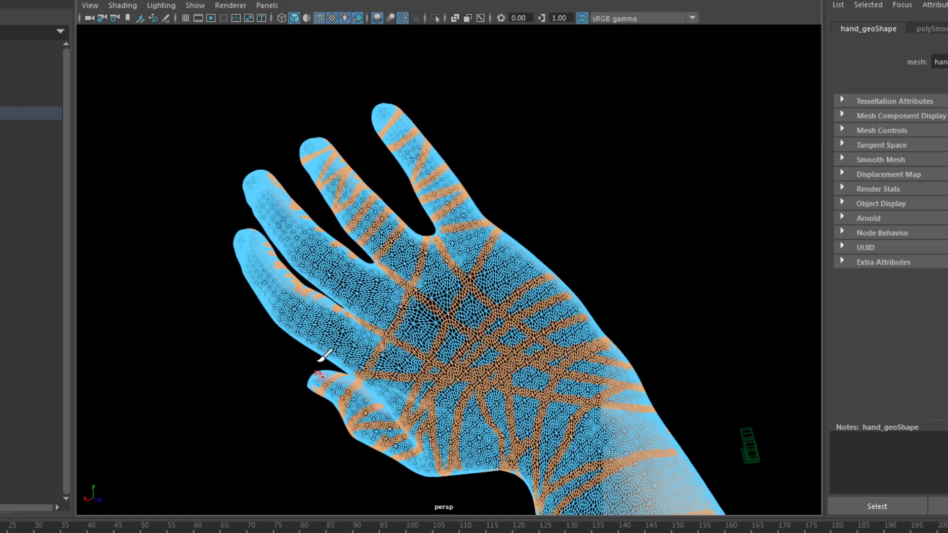
{"action": "left_click_drag", "start_coordinate": [352, 256], "coordinate": [320, 350]}
{"action": "left_click_drag", "start_coordinate": [315, 226], "coordinate": [289, 333]}
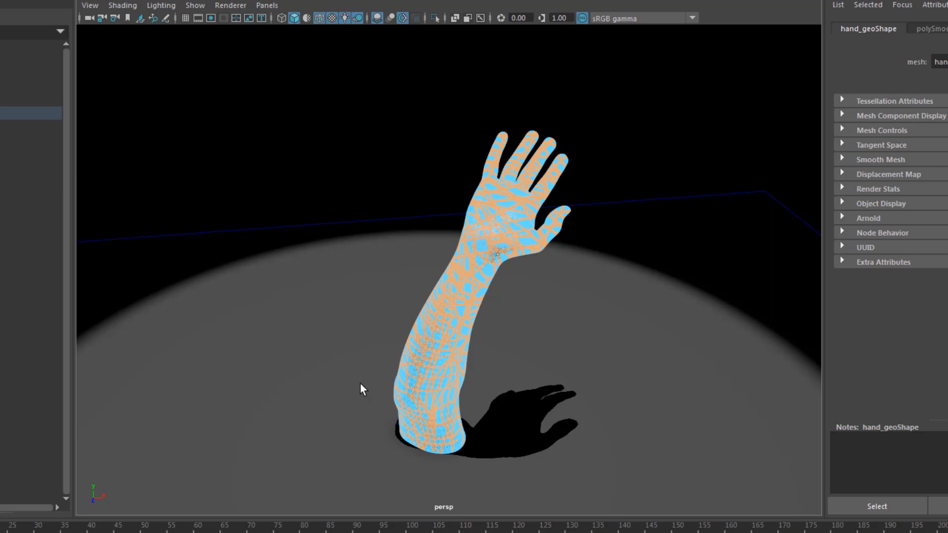
- Detach the painted edge selection so the hand mesh is split along the pattern
{"action": "left_click_drag", "start_coordinate": [430, 381], "coordinate": [388, 381], "text": "alt"}
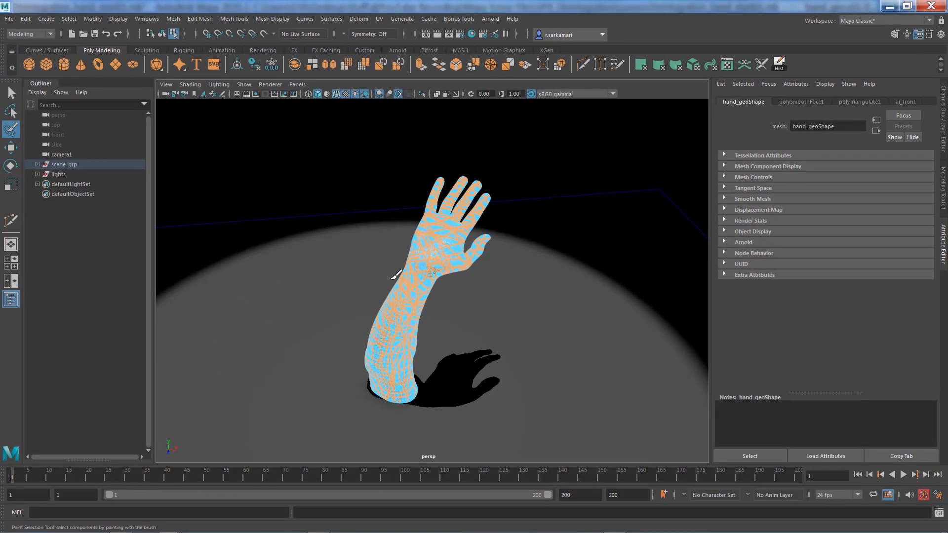
{"action": "left_click", "coordinate": [207, 18]}
{"action": "left_click", "coordinate": [219, 106]}
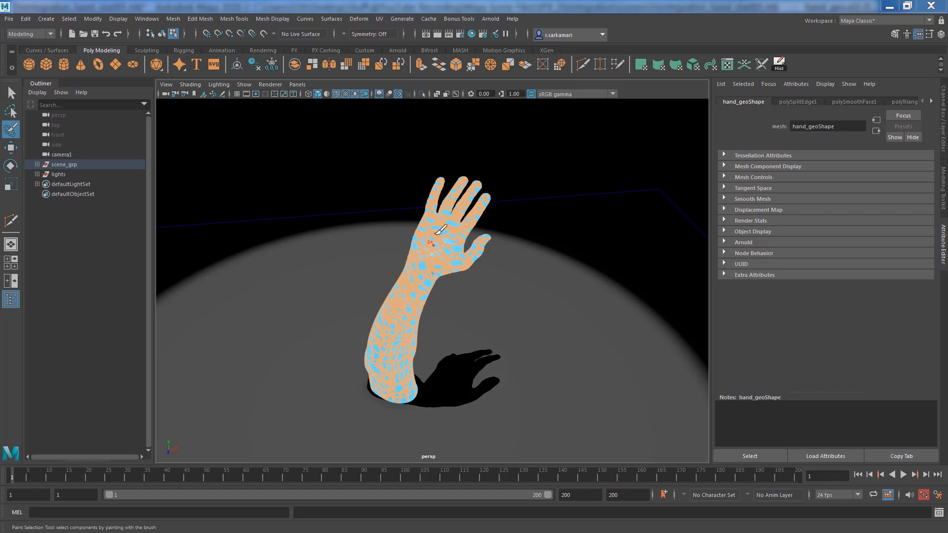
- Return the hand to object mode with the Select tool and open the polygon display options as a floating window beside it
{"action": "key", "text": "q"}
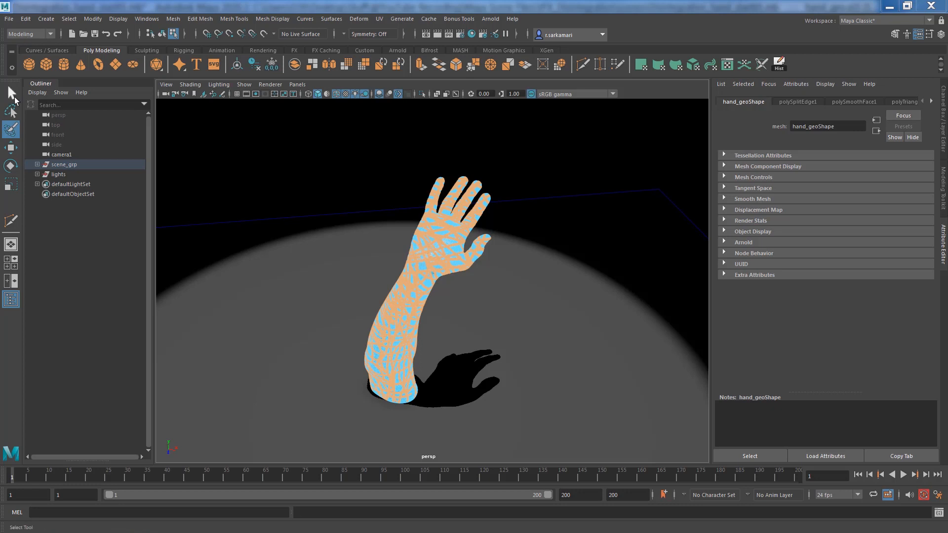
{"action": "key", "text": "F8"}
{"action": "left_click", "coordinate": [118, 19]}
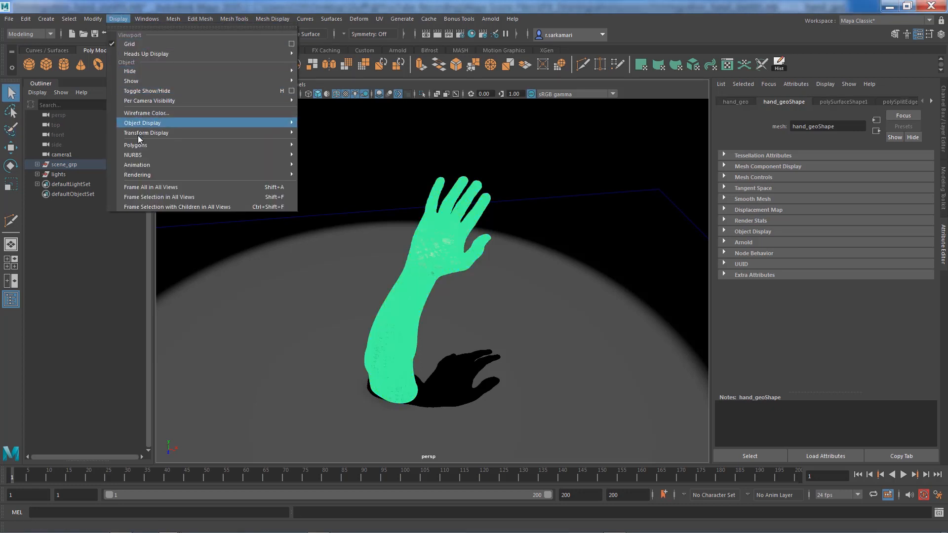
{"action": "left_click", "coordinate": [306, 143]}
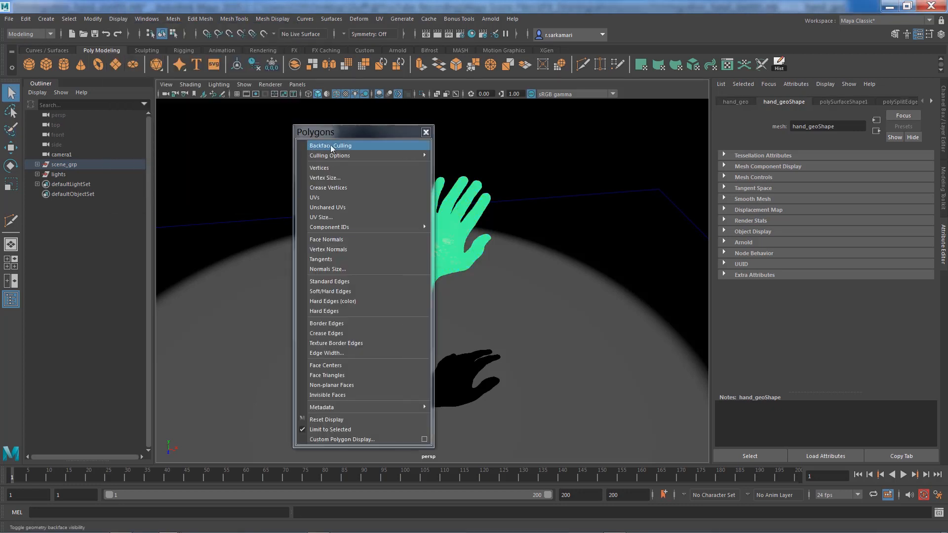
{"action": "left_click_drag", "start_coordinate": [330, 144], "coordinate": [603, 130]}
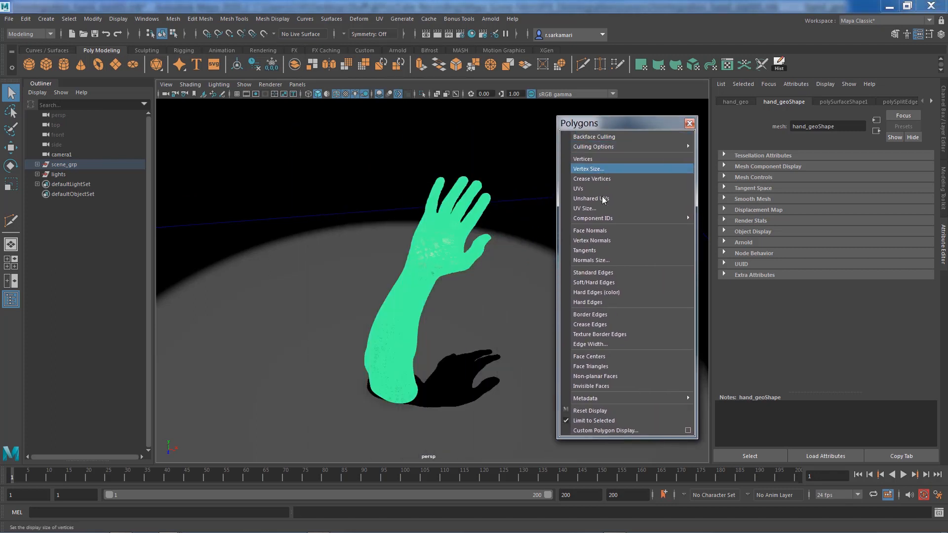
- Toggle the hand's border edge display off and back on to examine the split lines across the palm
{"action": "left_click", "coordinate": [602, 315]}
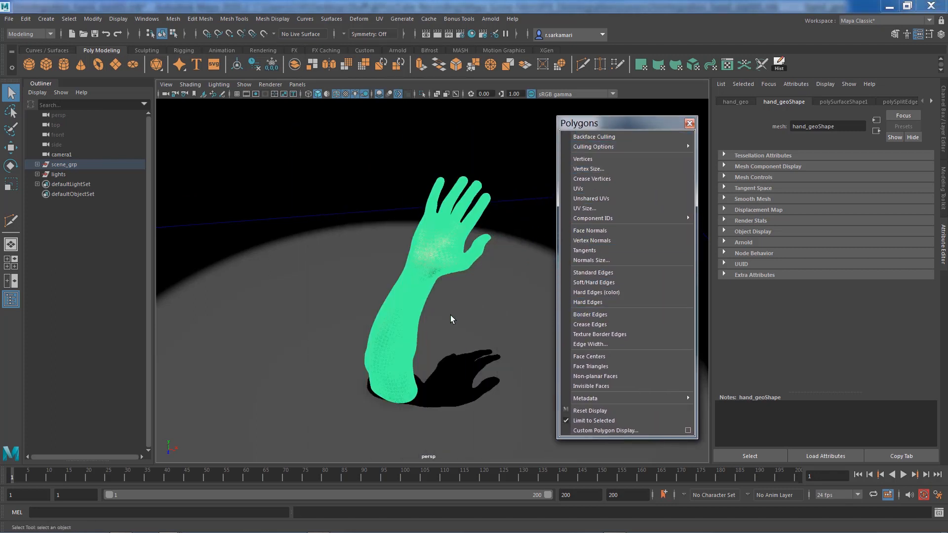
{"action": "left_click", "coordinate": [458, 321]}
{"action": "left_click", "coordinate": [431, 285]}
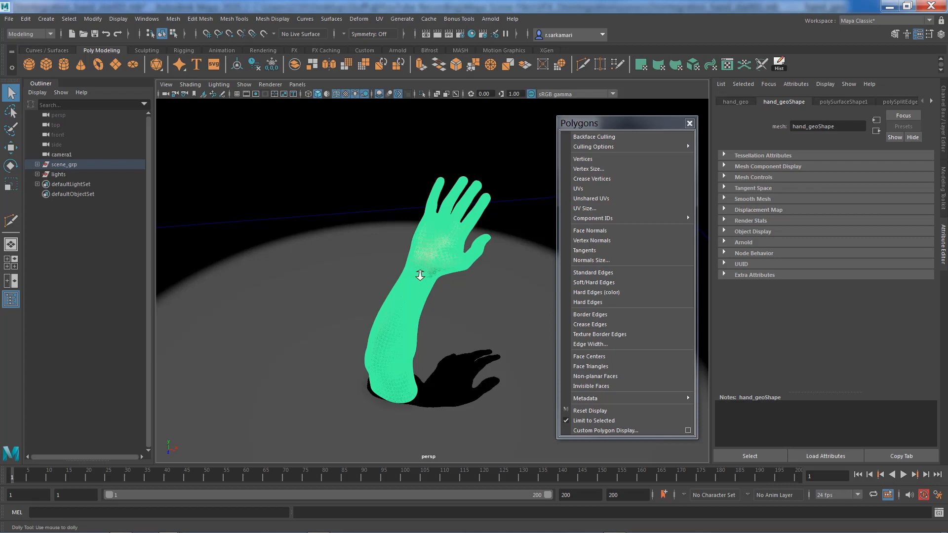
{"action": "scroll", "coordinate": [417, 270], "scroll_direction": "up", "scroll_amount": 6}
{"action": "middle_click_drag", "start_coordinate": [387, 194], "coordinate": [411, 323], "text": "alt"}
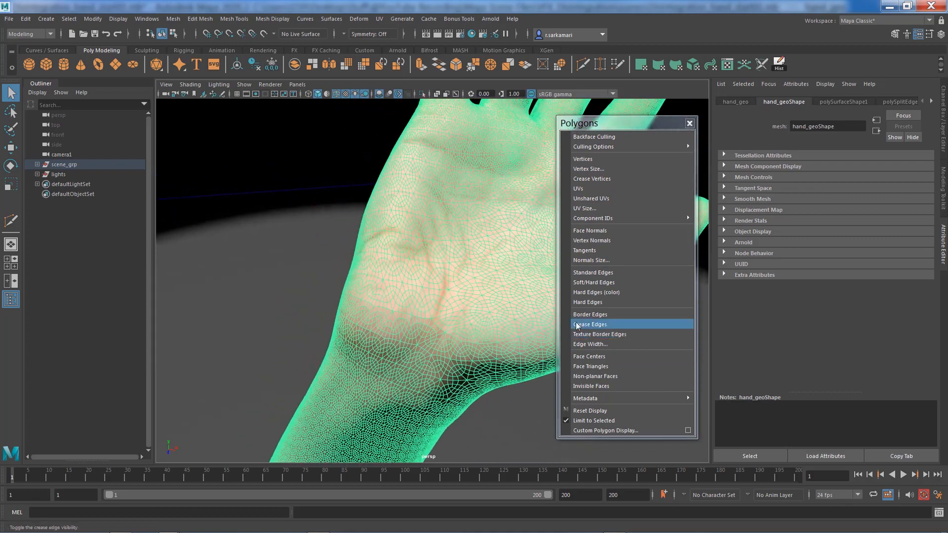
{"action": "left_click", "coordinate": [581, 317]}
{"action": "right_click_drag", "start_coordinate": [510, 324], "coordinate": [260, 268], "text": "alt"}
{"action": "middle_click_drag", "start_coordinate": [381, 265], "coordinate": [374, 282], "text": "alt"}
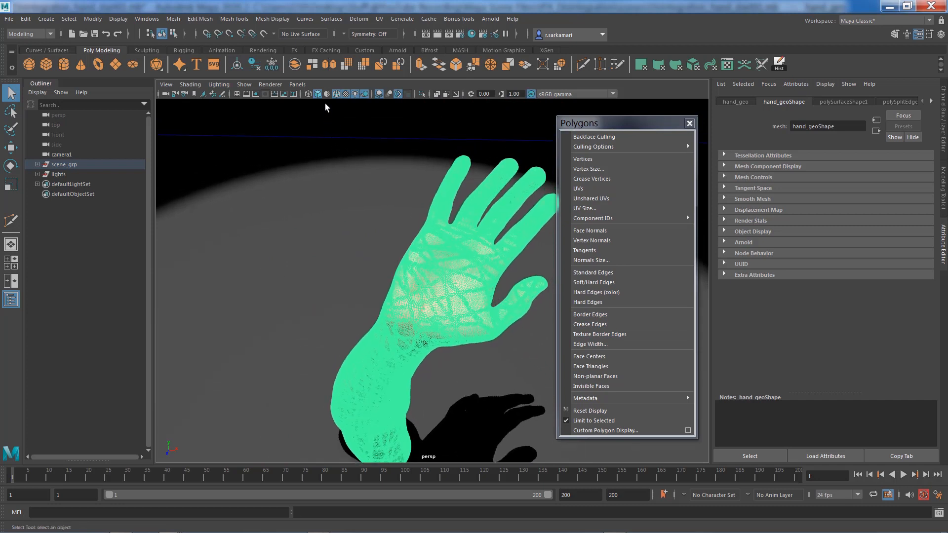
- Examine the split pattern on the back of the hand and forearm, toggling the border edge display off and on
{"action": "right_click_drag", "start_coordinate": [328, 106], "coordinate": [254, 339], "text": "alt"}
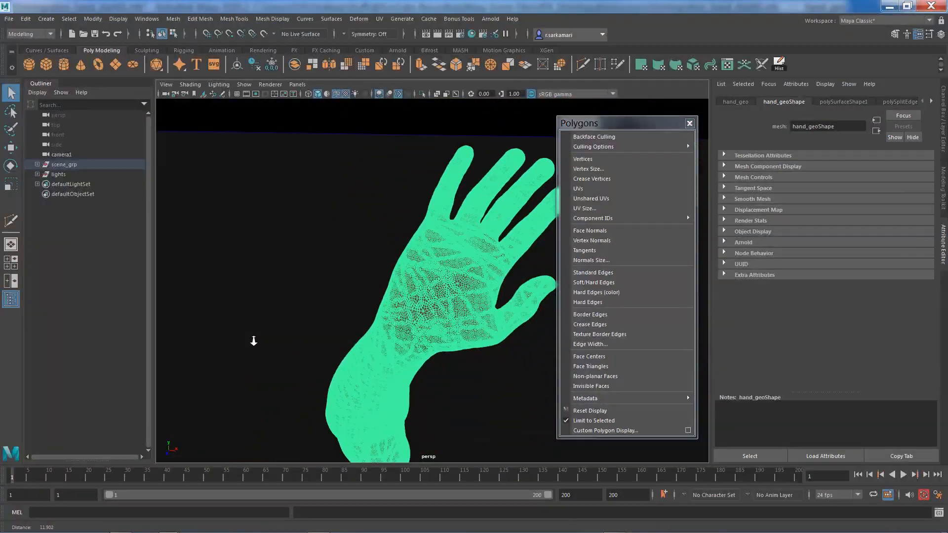
{"action": "left_click_drag", "start_coordinate": [254, 339], "coordinate": [183, 247], "text": "alt"}
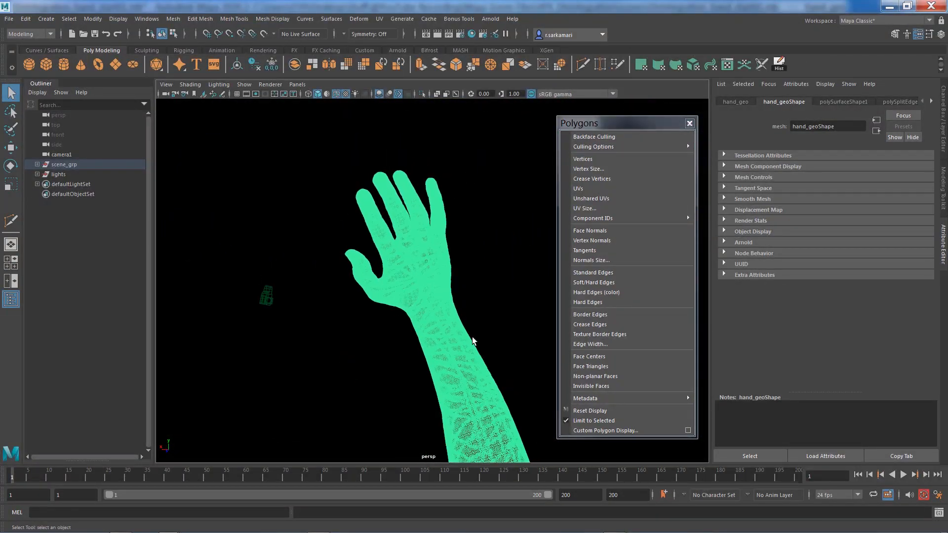
{"action": "left_click", "coordinate": [575, 315]}
{"action": "left_click", "coordinate": [574, 315]}
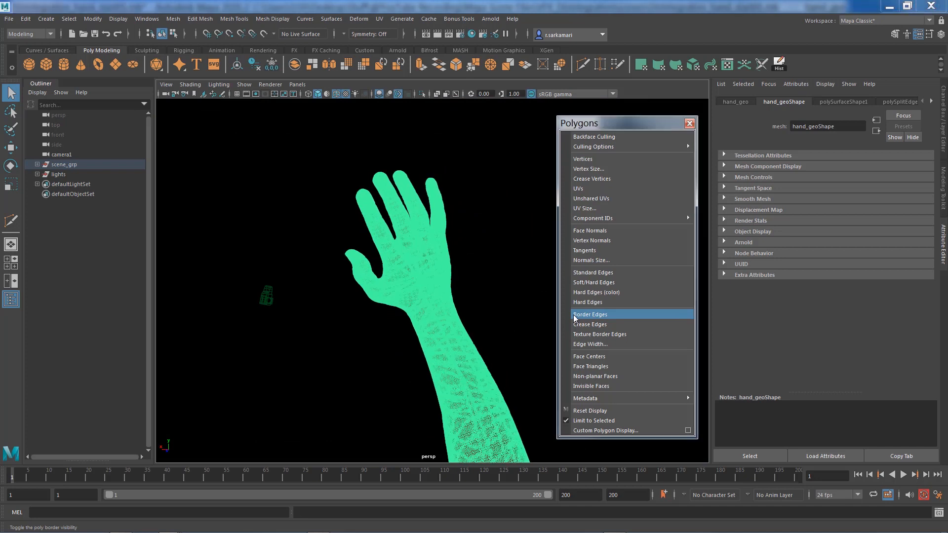
- Inspect the split pattern on the palm side and along the forearm, and close the floating polygon display options
{"action": "left_click", "coordinate": [574, 315]}
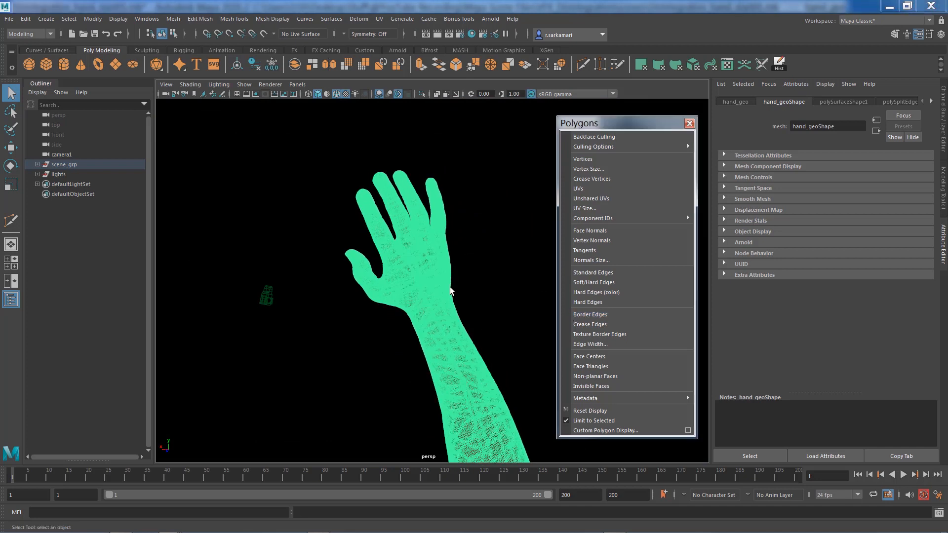
{"action": "left_click_drag", "start_coordinate": [453, 289], "coordinate": [295, 295], "text": "alt"}
{"action": "right_click_drag", "start_coordinate": [321, 302], "coordinate": [368, 294], "text": "alt"}
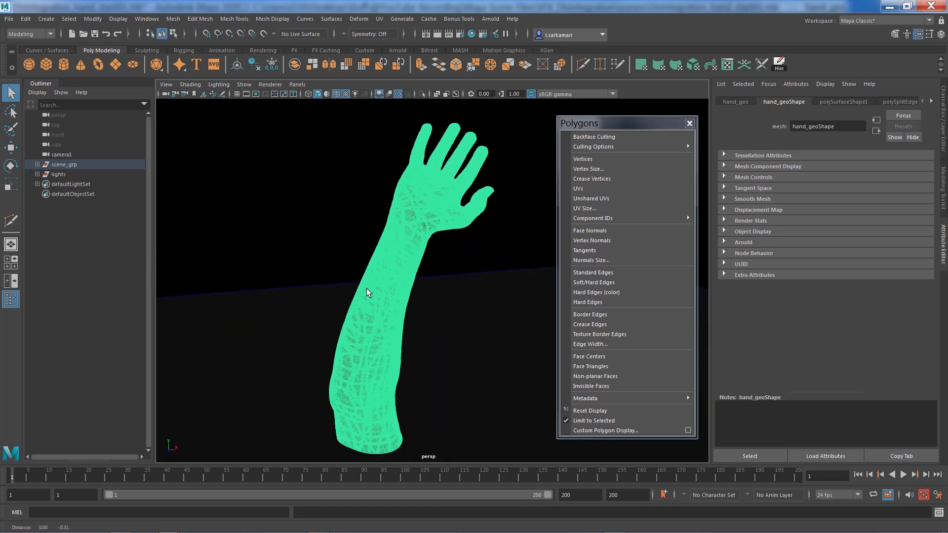
{"action": "left_click_drag", "start_coordinate": [368, 294], "coordinate": [365, 294], "text": "alt"}
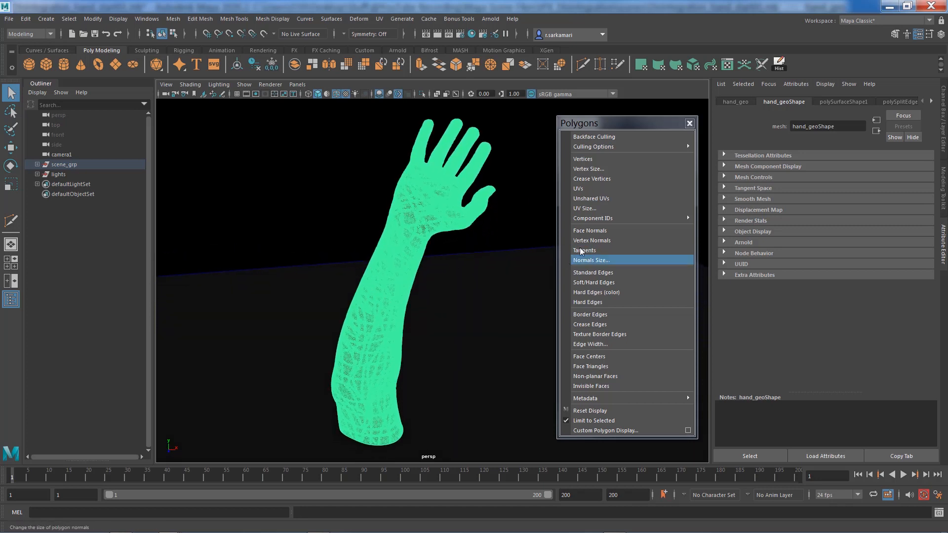
{"action": "left_click", "coordinate": [689, 123]}
- Return the hand to object mode and turn off the wireframe overlay on the shaded model
{"action": "right_click", "coordinate": [436, 197]}
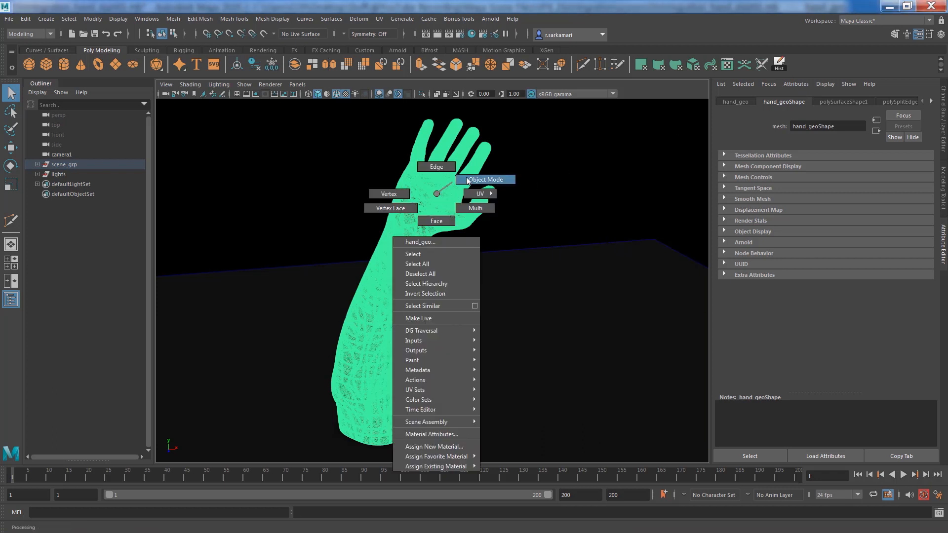
{"action": "left_click", "coordinate": [468, 249]}
{"action": "left_click_drag", "start_coordinate": [477, 286], "coordinate": [428, 279], "text": "alt"}
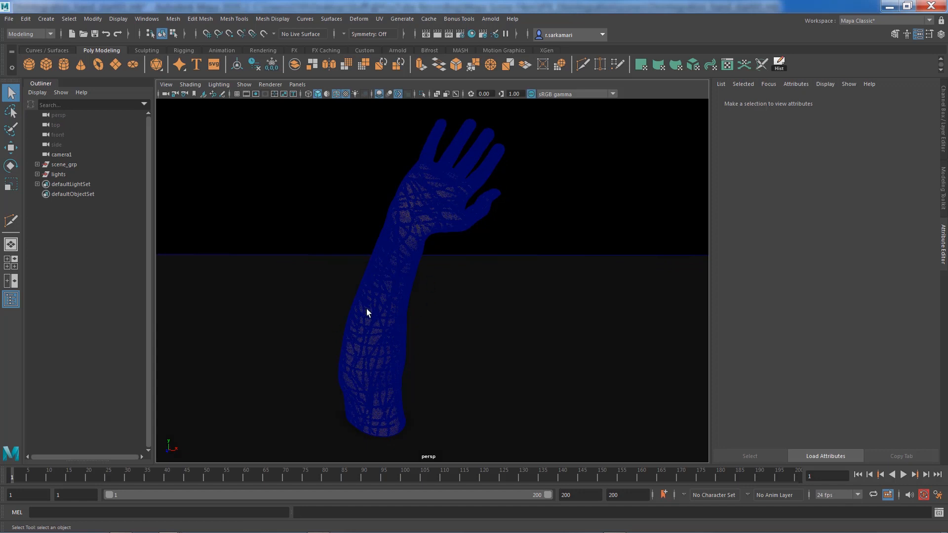
{"action": "left_click", "coordinate": [403, 291]}
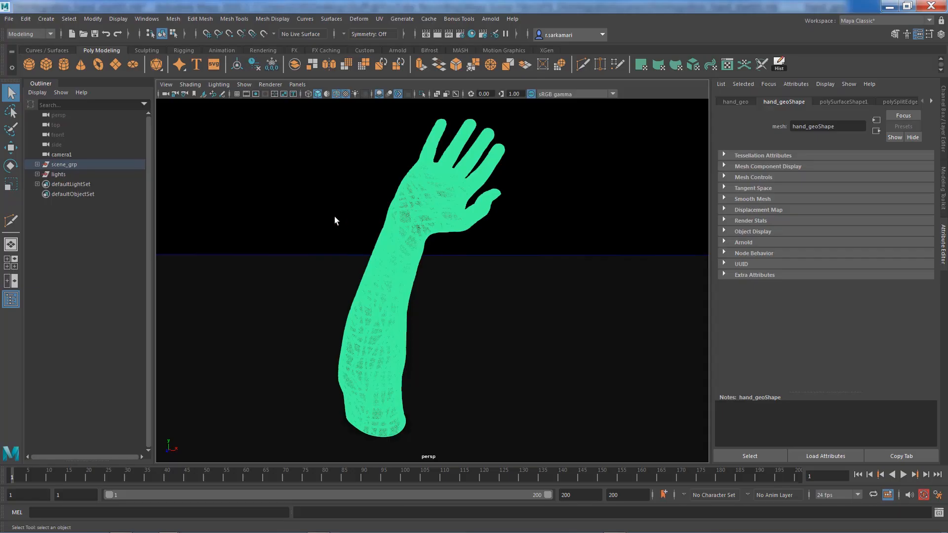
{"action": "left_click", "coordinate": [334, 221]}
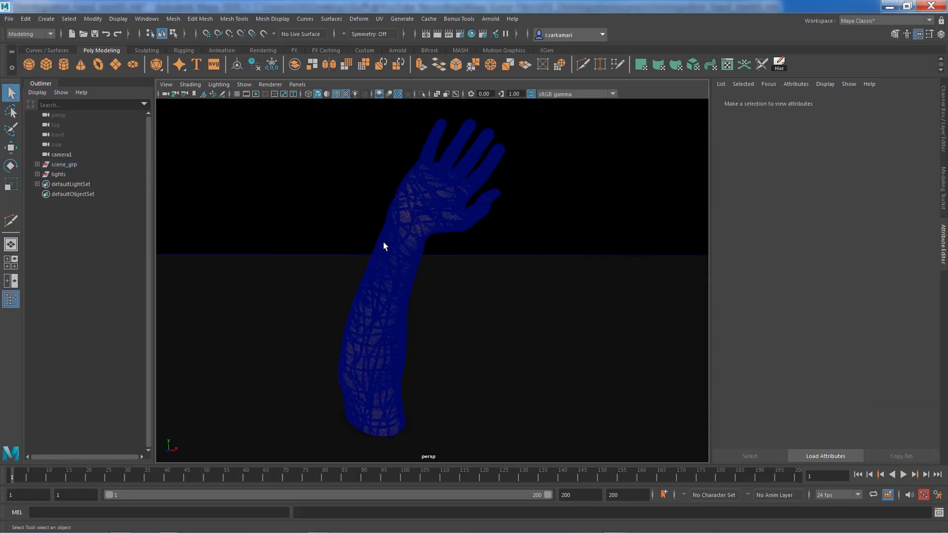
{"action": "left_click", "coordinate": [405, 230]}
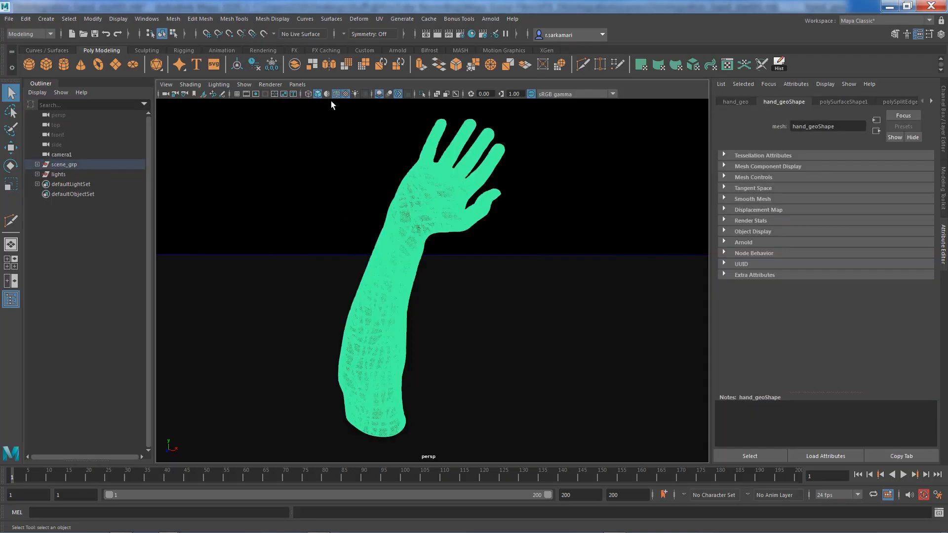
{"action": "key", "text": "ctrl+z"}
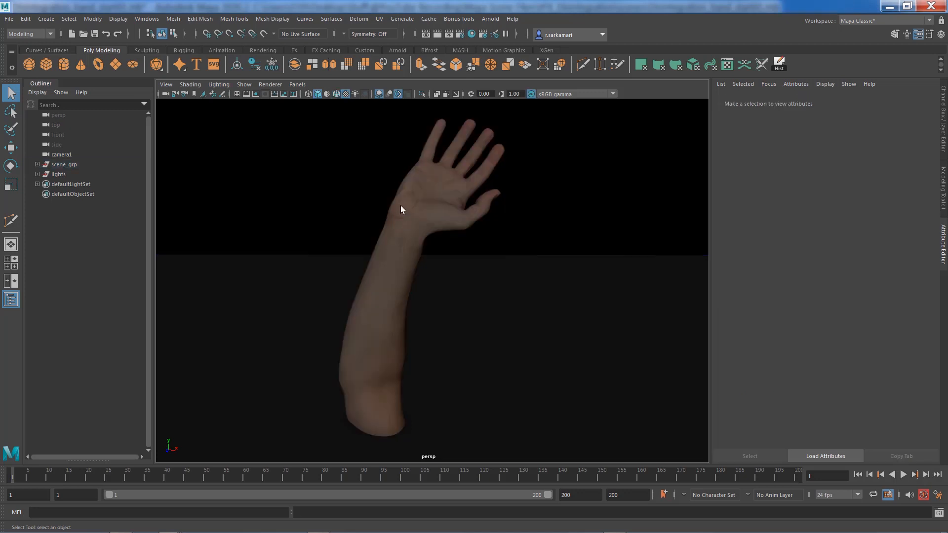
- Convert the hand mesh to an nCloth object with local space output and a new solver
{"action": "left_click", "coordinate": [400, 206]}
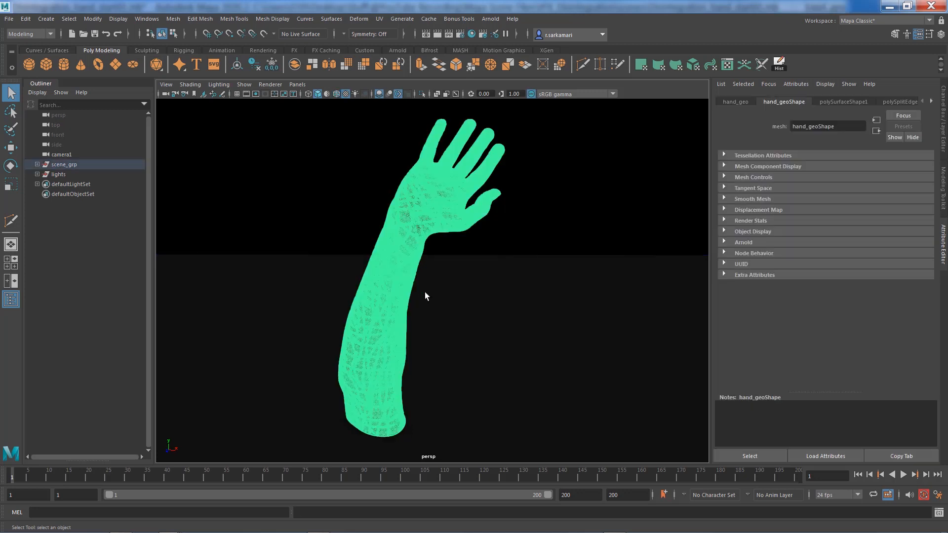
{"action": "left_click", "coordinate": [41, 35]}
{"action": "left_click", "coordinate": [34, 74]}
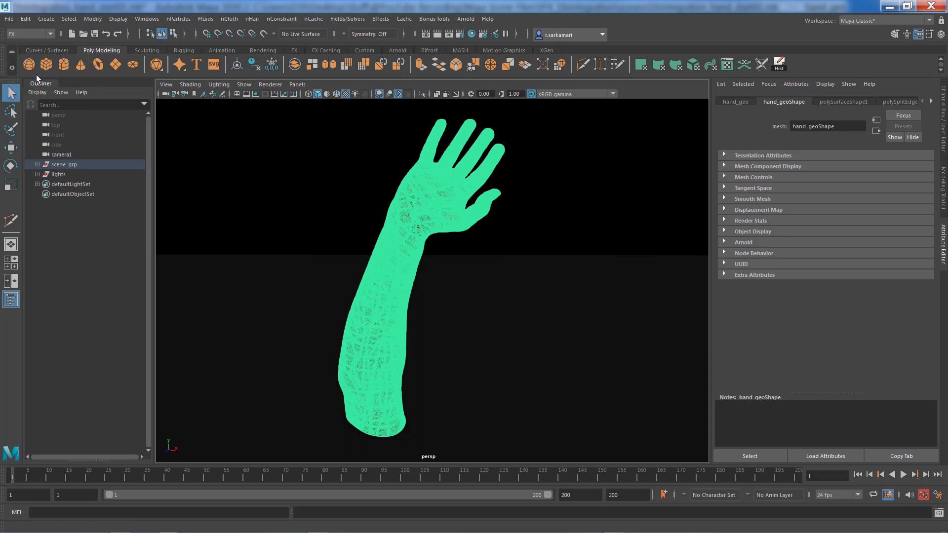
{"action": "left_click", "coordinate": [225, 20]}
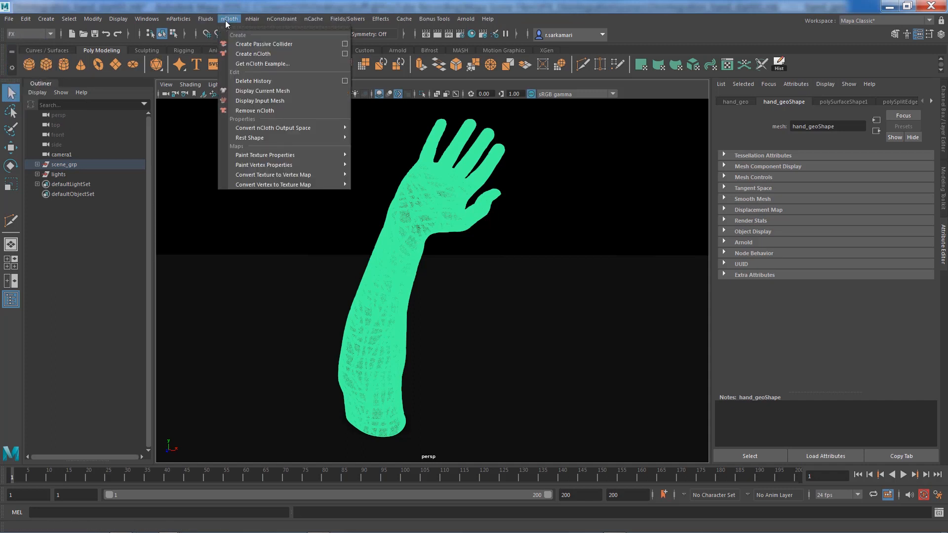
{"action": "left_click", "coordinate": [345, 54]}
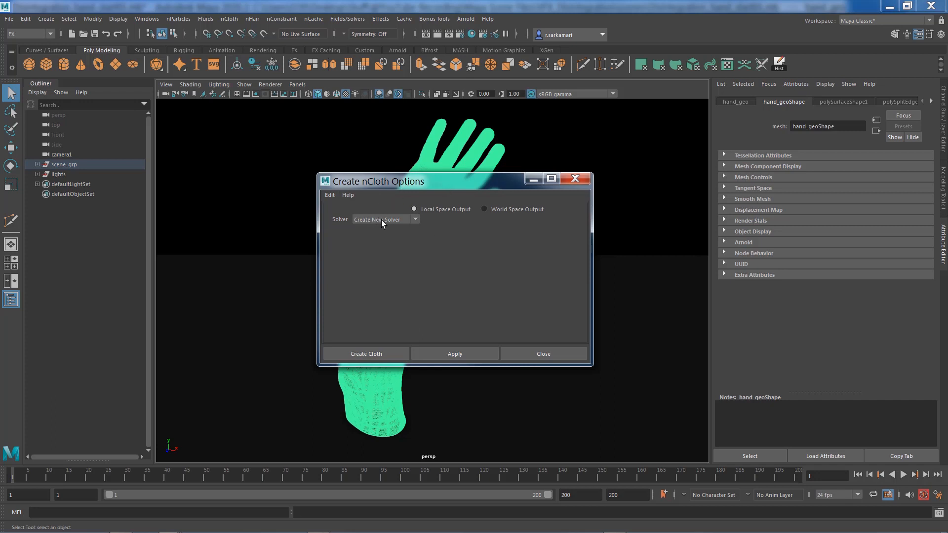
{"action": "left_click", "coordinate": [349, 353]}
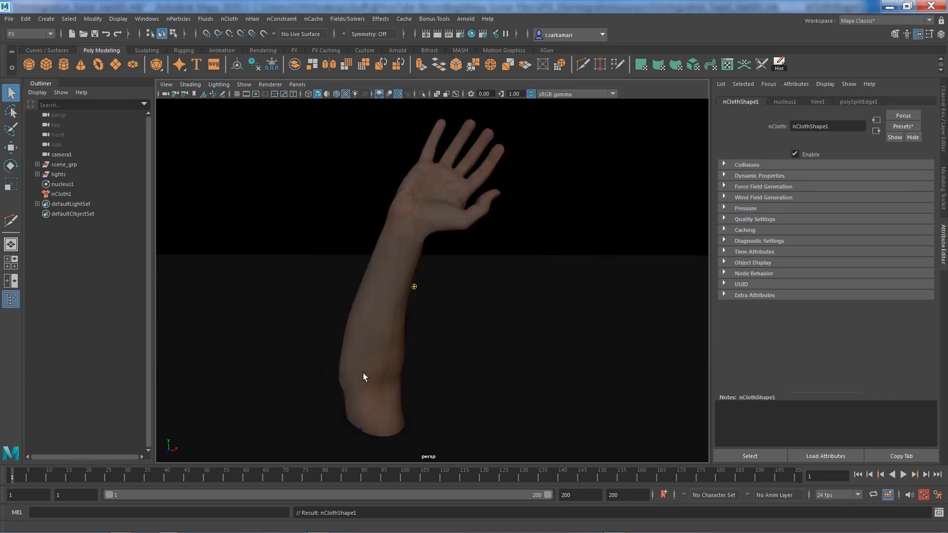
- Rename the cloth node to nCloth_Disintegration and its solver to nucleus_Disintegration
{"action": "double_click", "coordinate": [57, 195]}
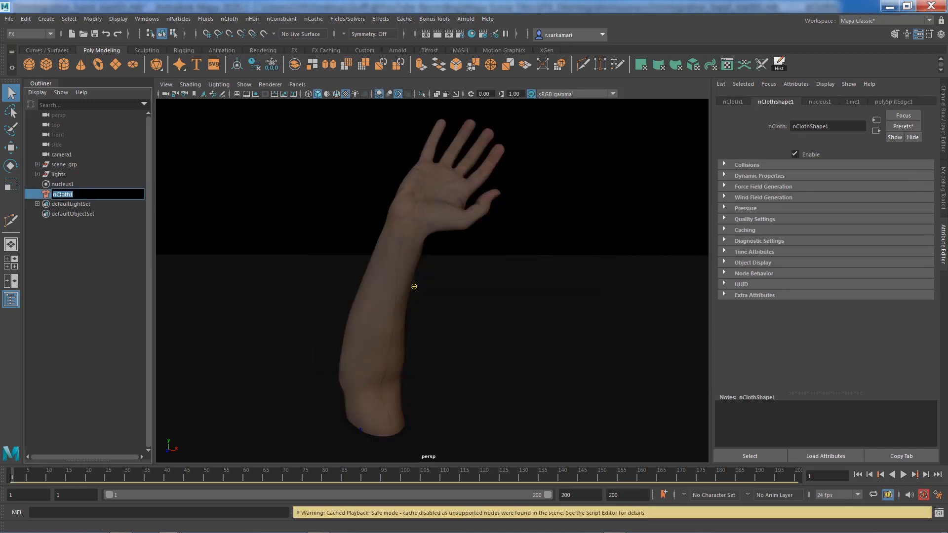
{"action": "left_click", "coordinate": [73, 195]}
{"action": "key", "text": "Return"}
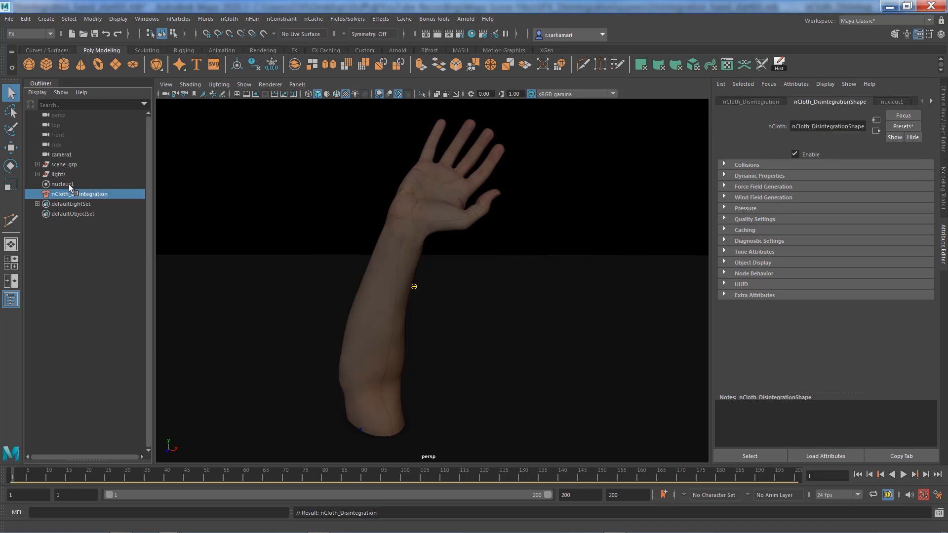
{"action": "double_click", "coordinate": [63, 184]}
{"action": "type", "text": "_"}
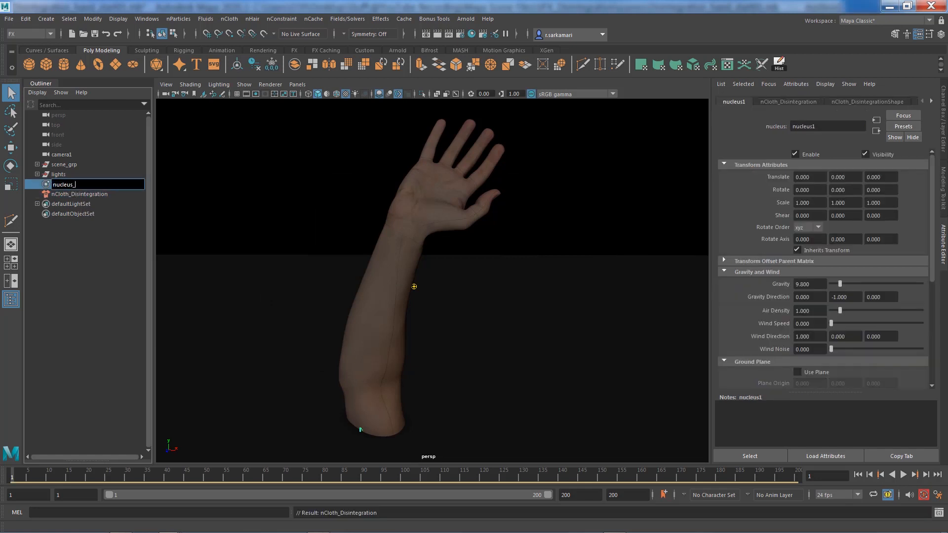
{"action": "type", "text": "Disintegration"}
- Review the dynamic properties of nCloth_Disintegration and browse its material presets without applying one
{"action": "left_click", "coordinate": [78, 194]}
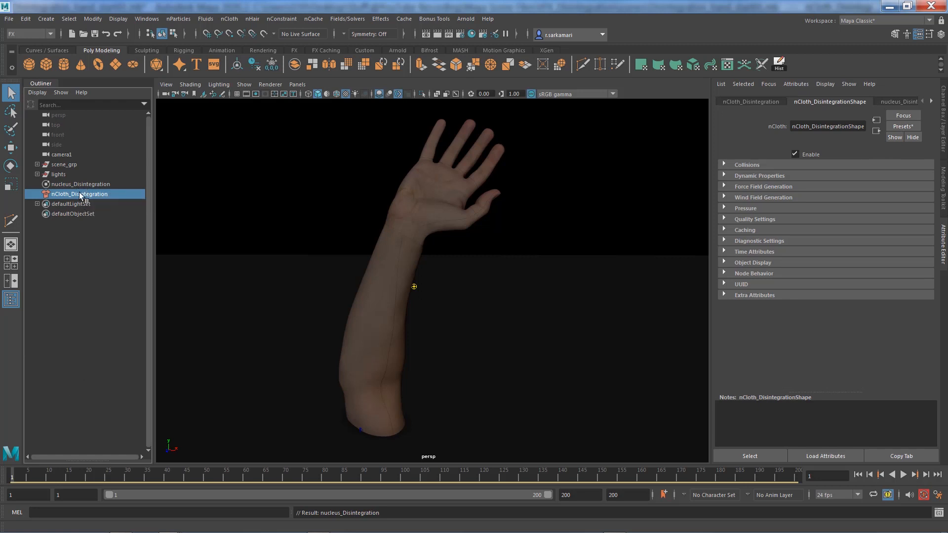
{"action": "left_click", "coordinate": [765, 102]}
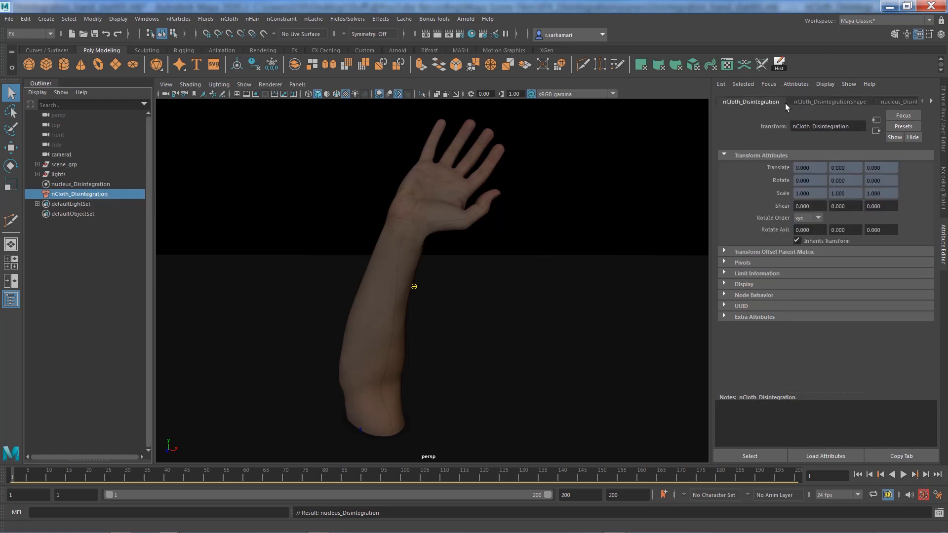
{"action": "left_click", "coordinate": [840, 102]}
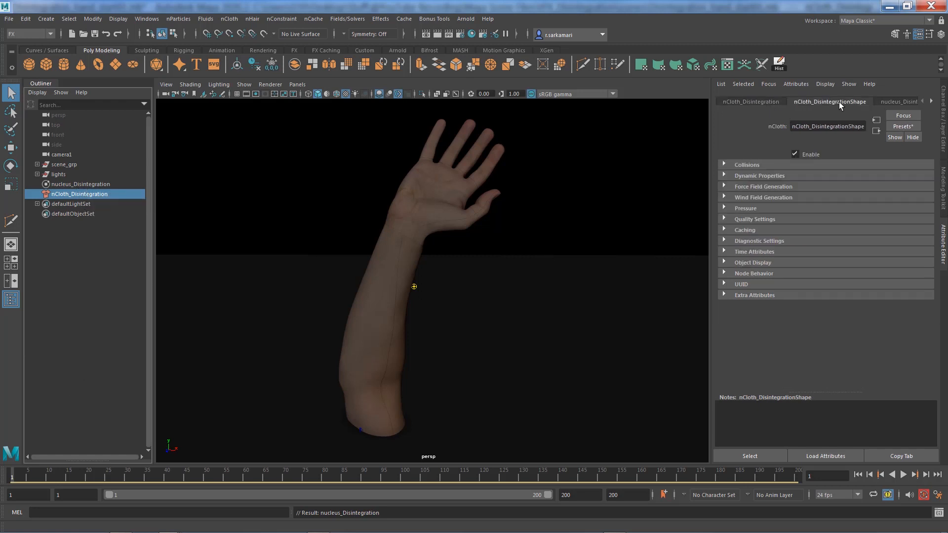
{"action": "left_click", "coordinate": [772, 175]}
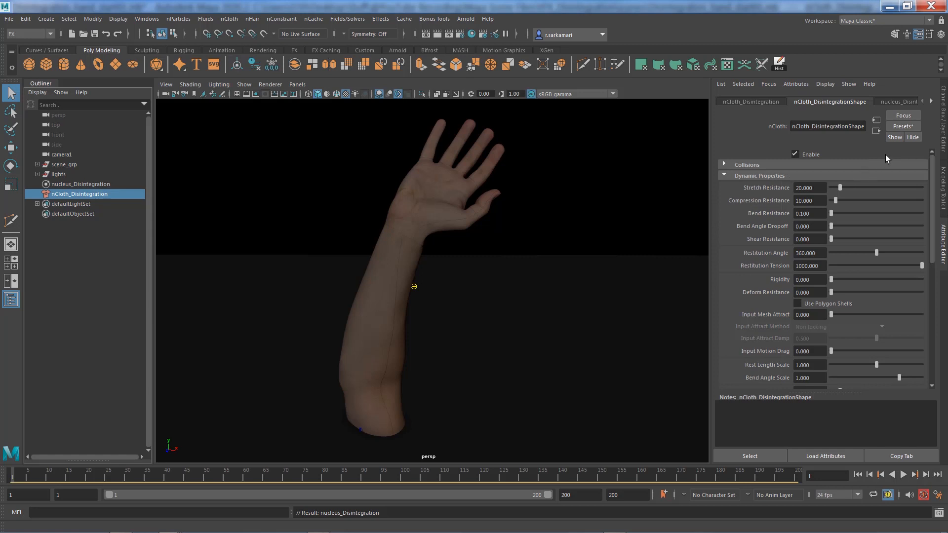
{"action": "left_click", "coordinate": [901, 126]}
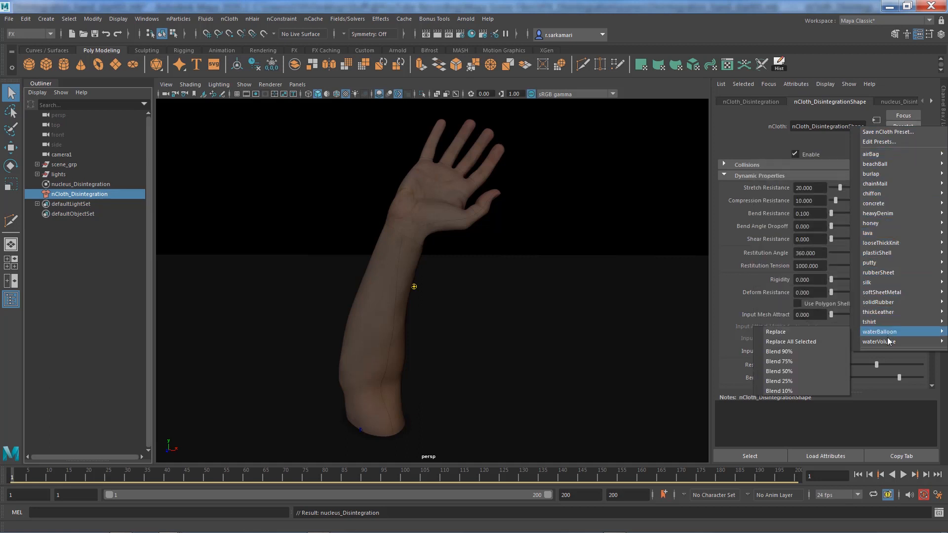
{"action": "mouse_move", "coordinate": [893, 299]}
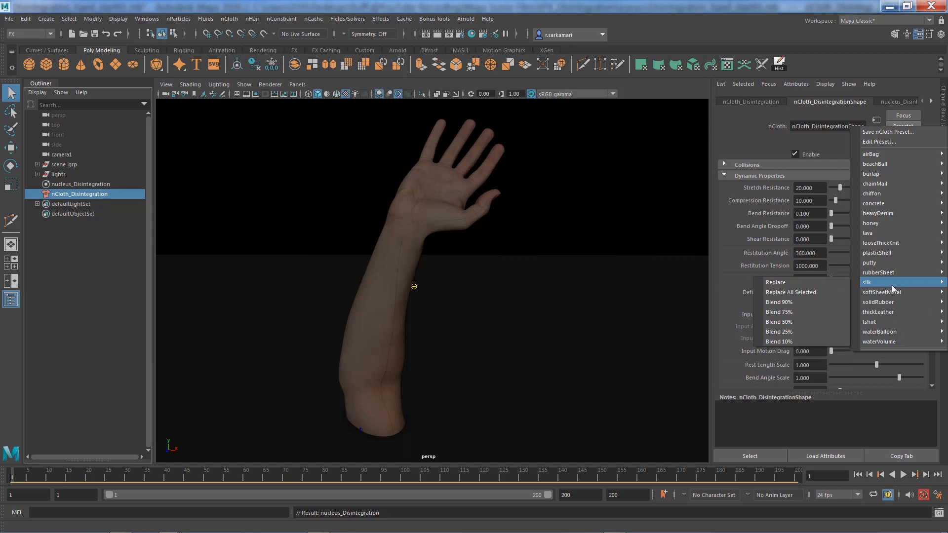
{"action": "mouse_move", "coordinate": [875, 273]}
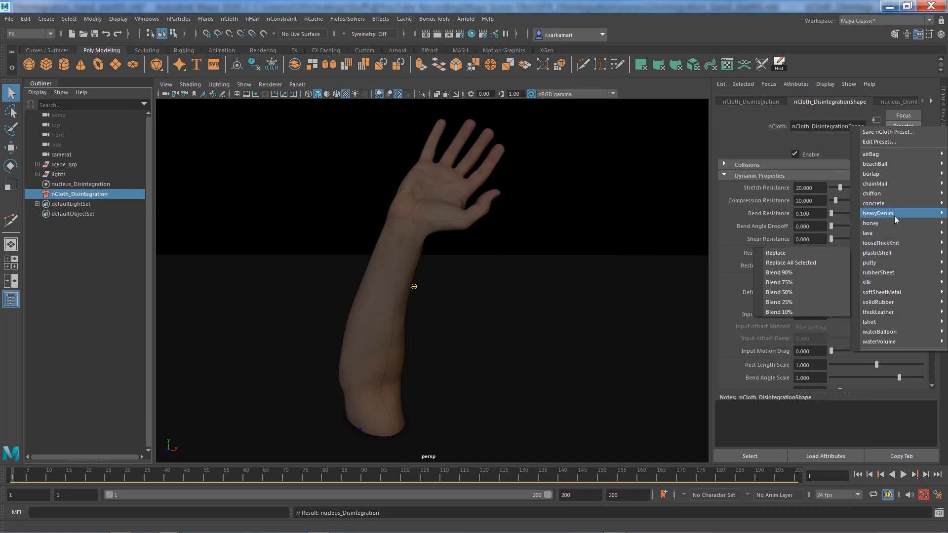
{"action": "mouse_move", "coordinate": [894, 213]}
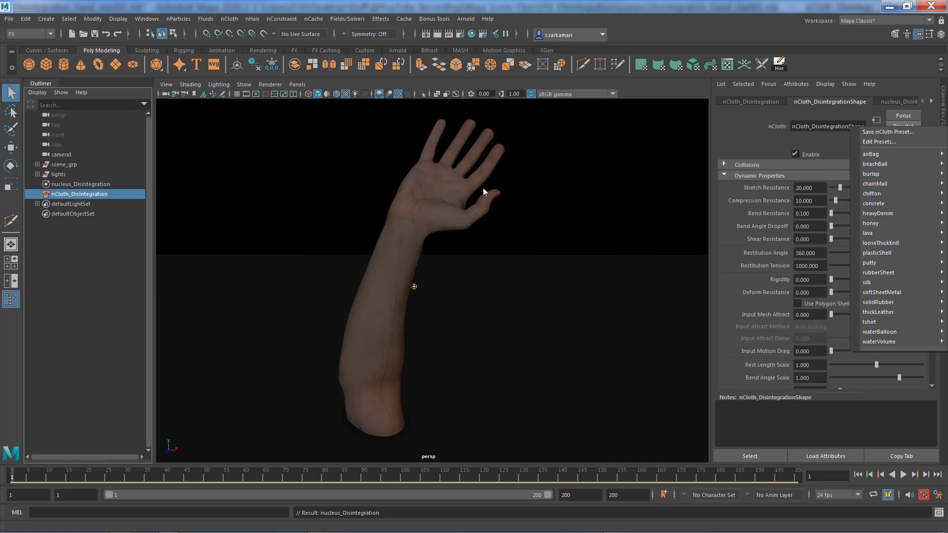
{"action": "left_click", "coordinate": [731, 137]}
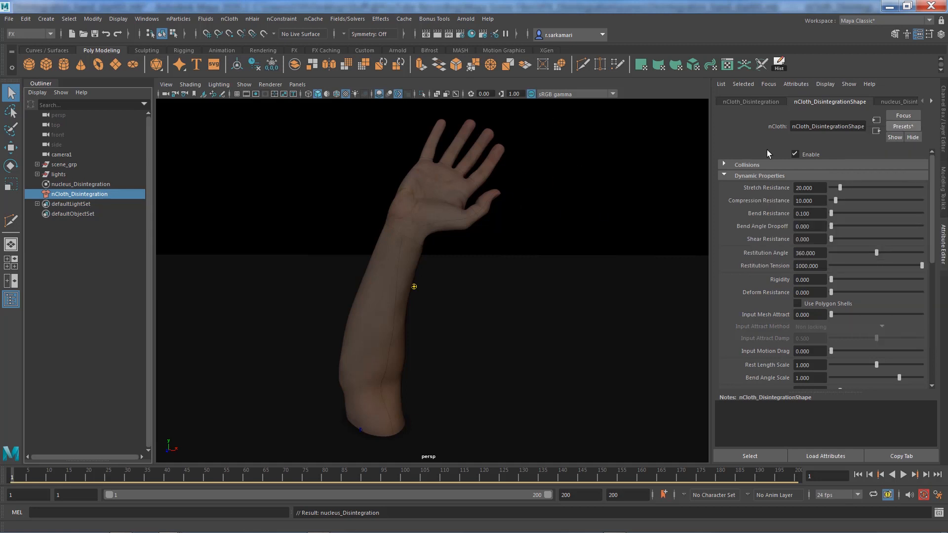
{"action": "scroll", "coordinate": [768, 154], "scroll_direction": "down", "scroll_amount": 2}
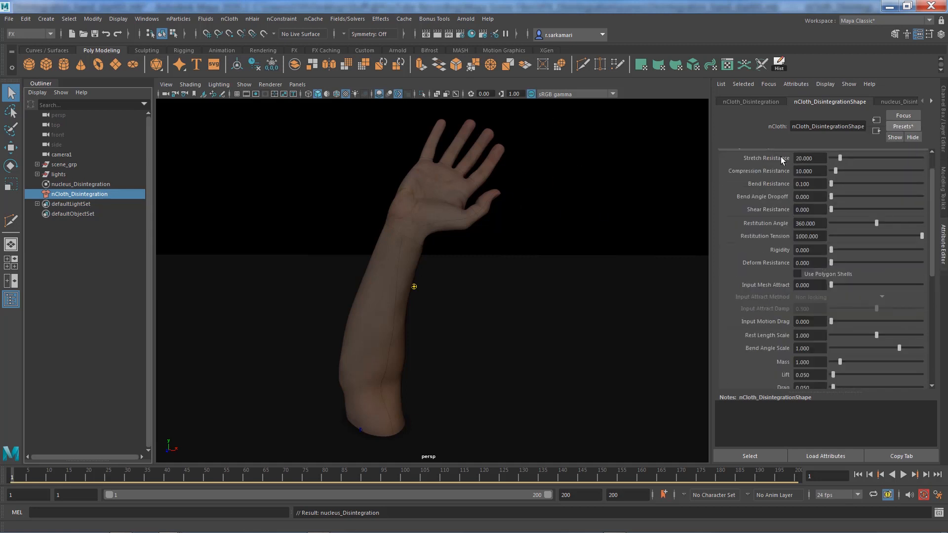
- Select nucleus_Disintegration and light the perspective view with all scene lights and shadows
{"action": "left_click", "coordinate": [68, 183]}
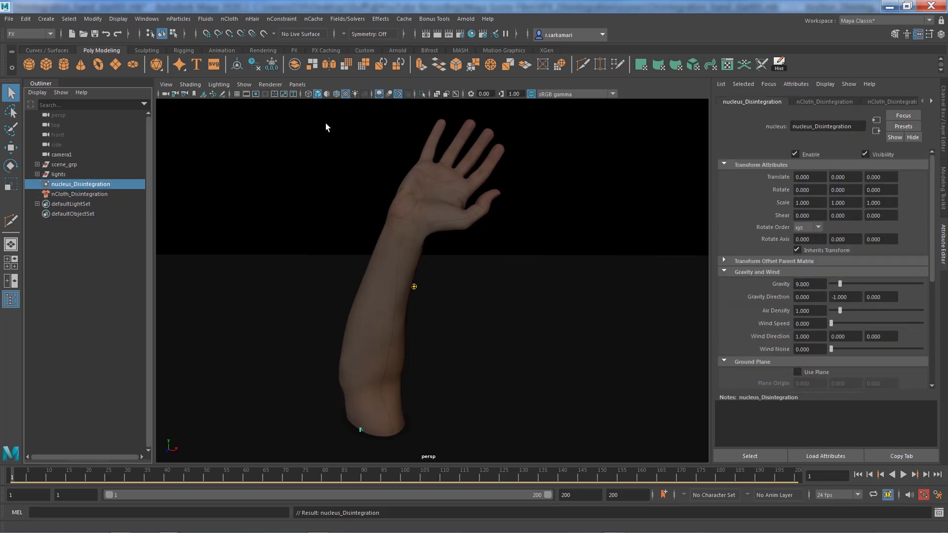
{"action": "left_click", "coordinate": [355, 93]}
{"action": "left_click", "coordinate": [364, 94]}
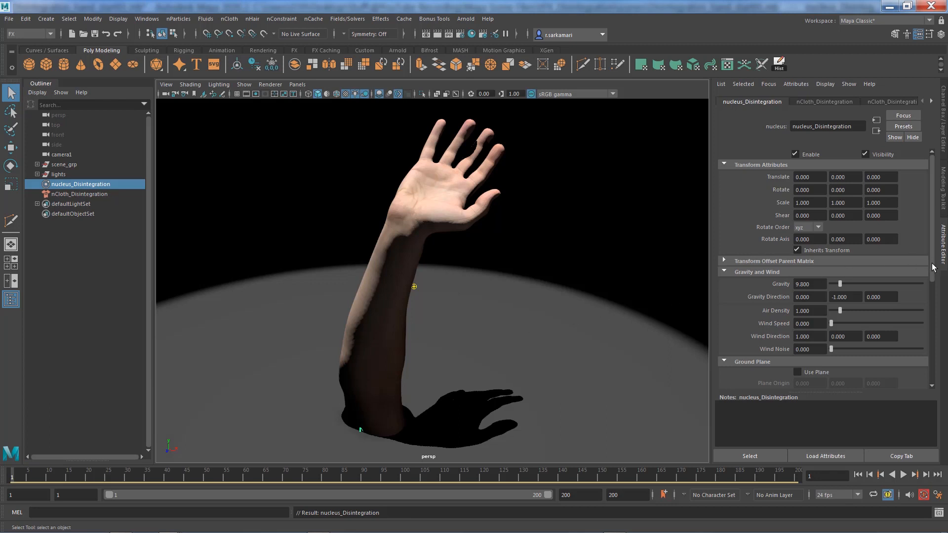
- Enable the ground plane of the nucleus_Disintegration solver
{"action": "left_click_drag", "start_coordinate": [932, 266], "coordinate": [933, 348]}
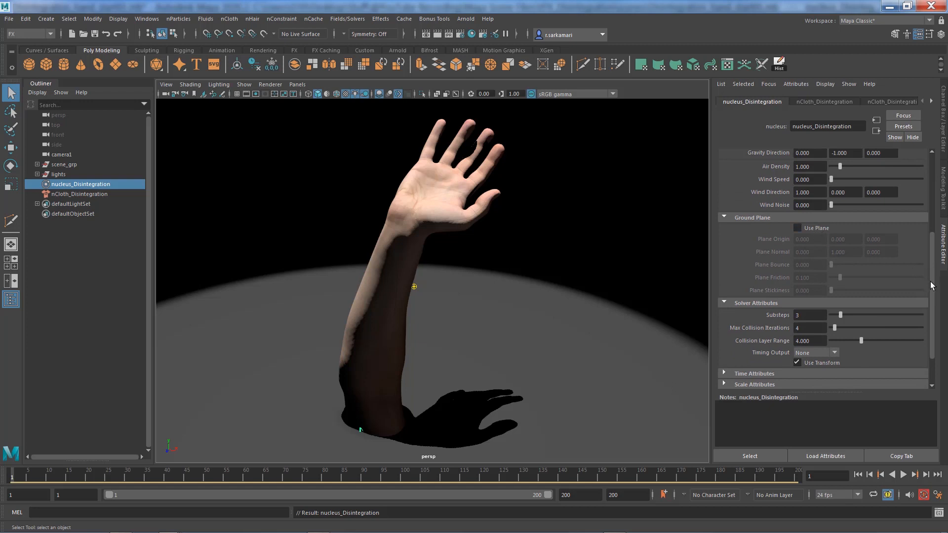
{"action": "scroll", "coordinate": [843, 250], "scroll_direction": "down", "scroll_amount": 2}
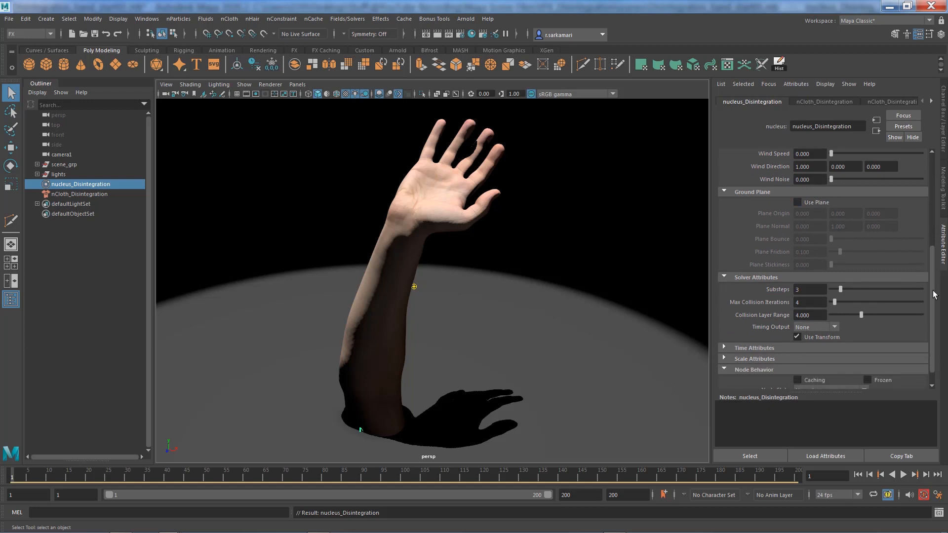
{"action": "left_click", "coordinate": [819, 203]}
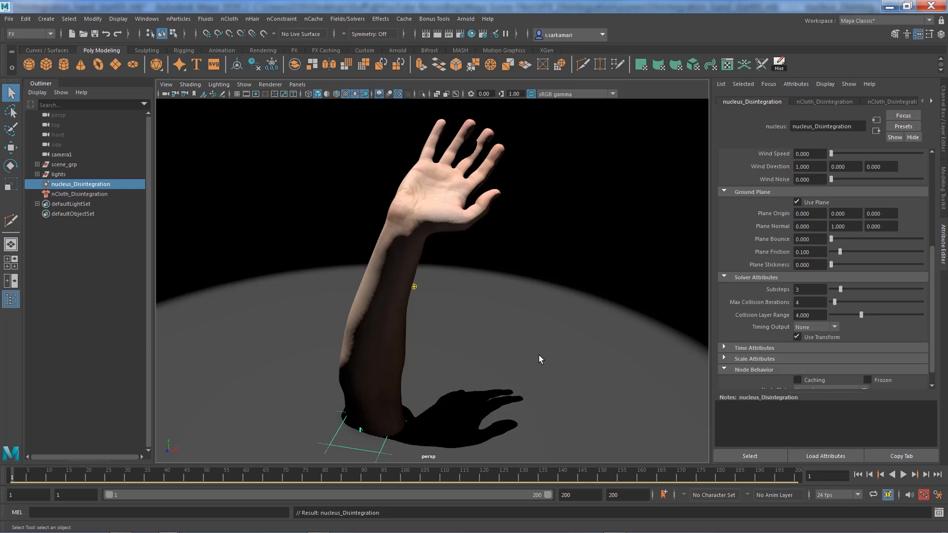
{"action": "left_click", "coordinate": [228, 18]}
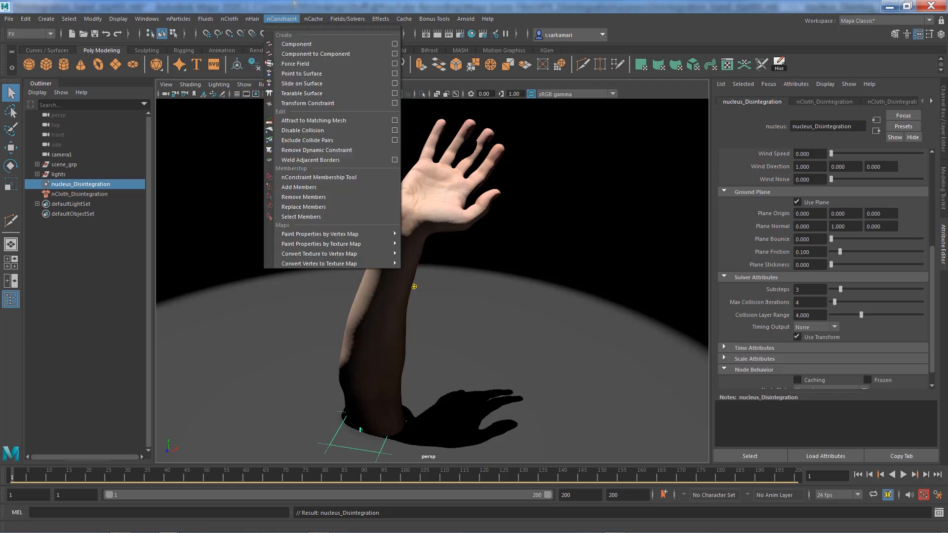
{"action": "left_click", "coordinate": [282, 19]}
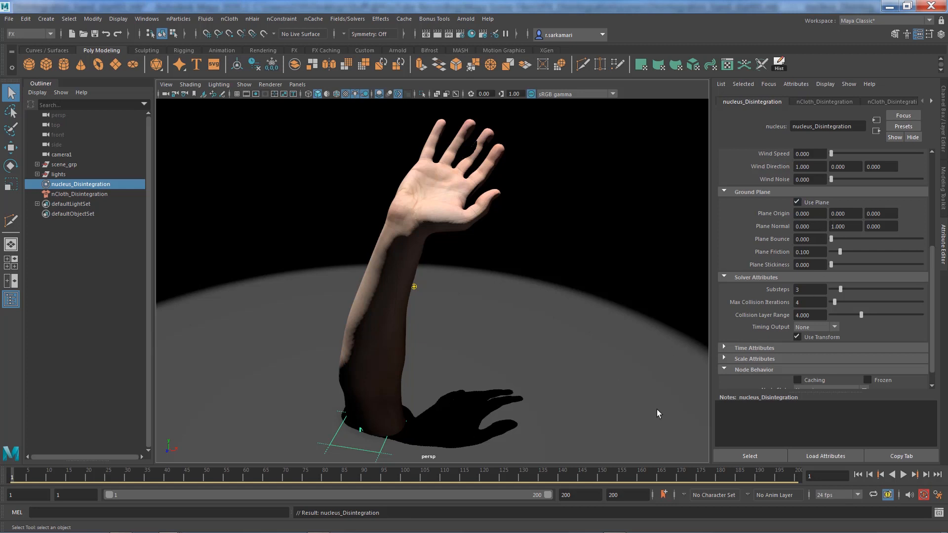
- Set the solver's ground plane friction to 0.8
{"action": "left_click", "coordinate": [809, 252]}
{"action": "type", "text": "0.8"}
{"action": "key", "text": "Return"}
- Set the nucleus solver to 4 substeps and 5 maximum collision iterations
{"action": "left_click", "coordinate": [805, 290]}
{"action": "type", "text": "4"}
{"action": "key", "text": "Return"}
{"action": "key", "text": "Tab"}
{"action": "type", "text": "5"}
{"action": "key", "text": "Return"}
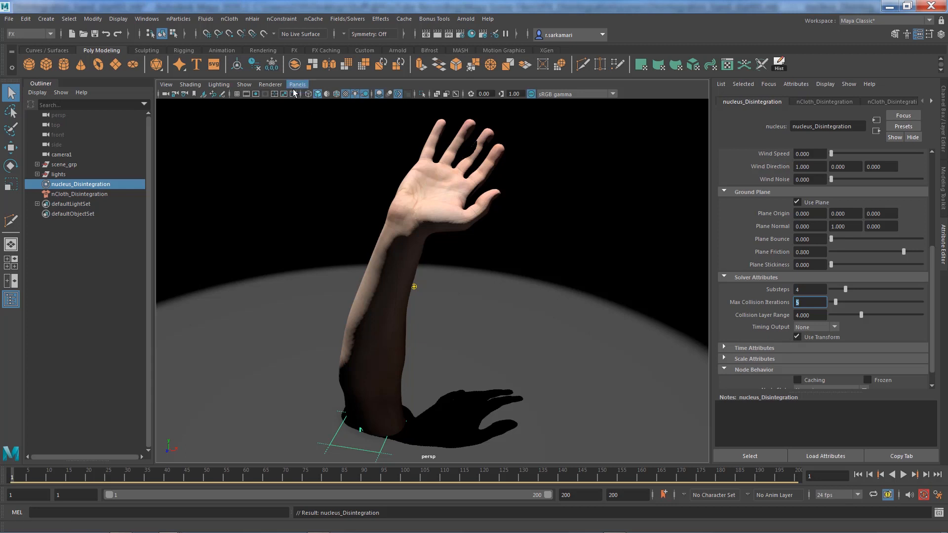
- Select hand_geo in scene_grp and switch to the side orthographic view with a grey background and the grid shown
{"action": "left_click", "coordinate": [36, 164]}
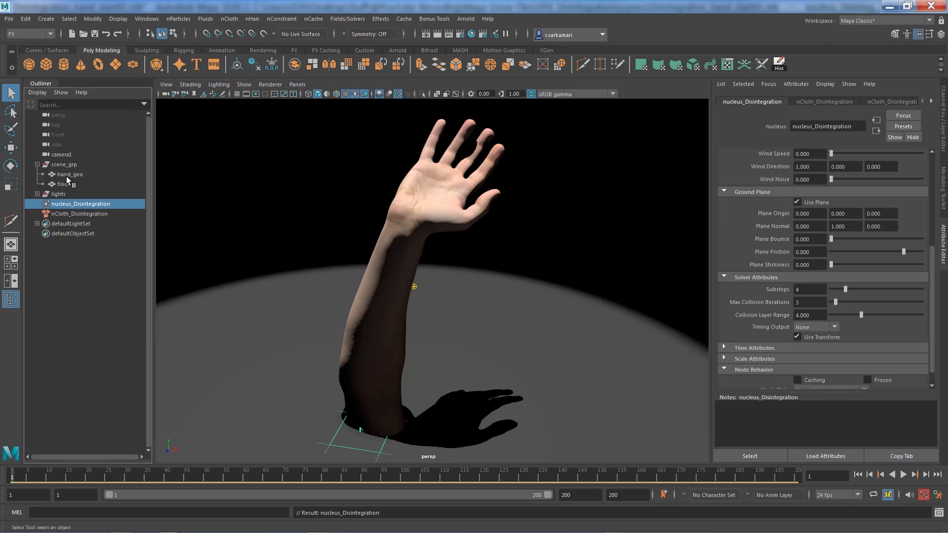
{"action": "left_click", "coordinate": [66, 175]}
{"action": "left_click", "coordinate": [297, 84]}
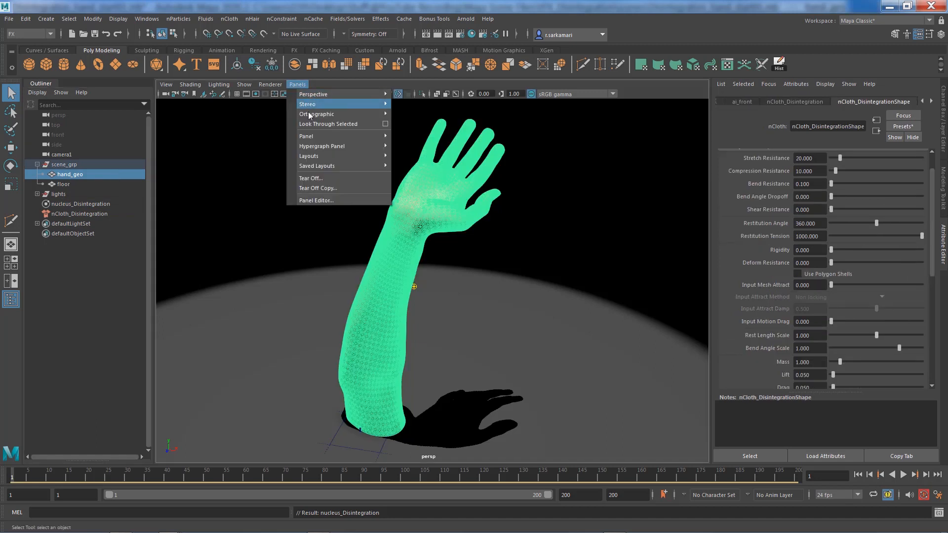
{"action": "mouse_move", "coordinate": [312, 114]}
{"action": "left_click", "coordinate": [409, 126]}
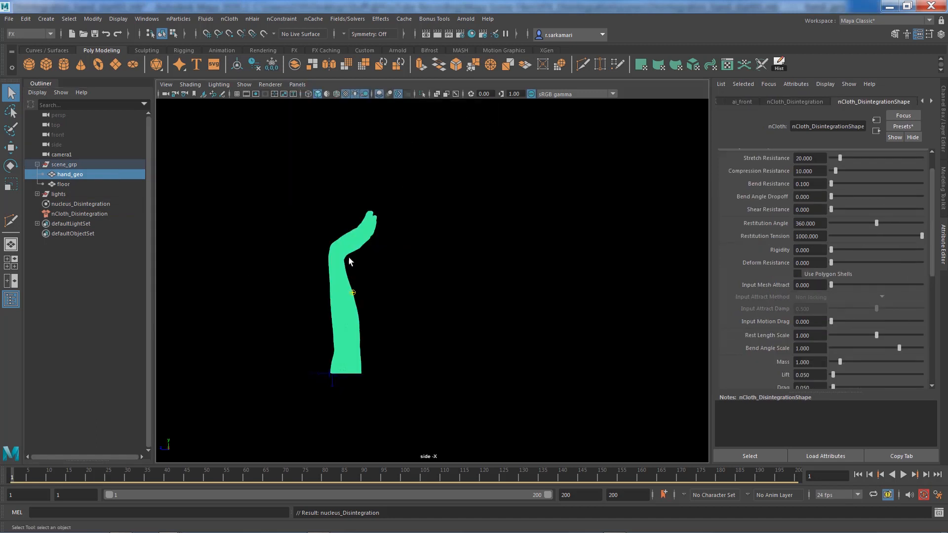
{"action": "key", "text": "alt+b"}
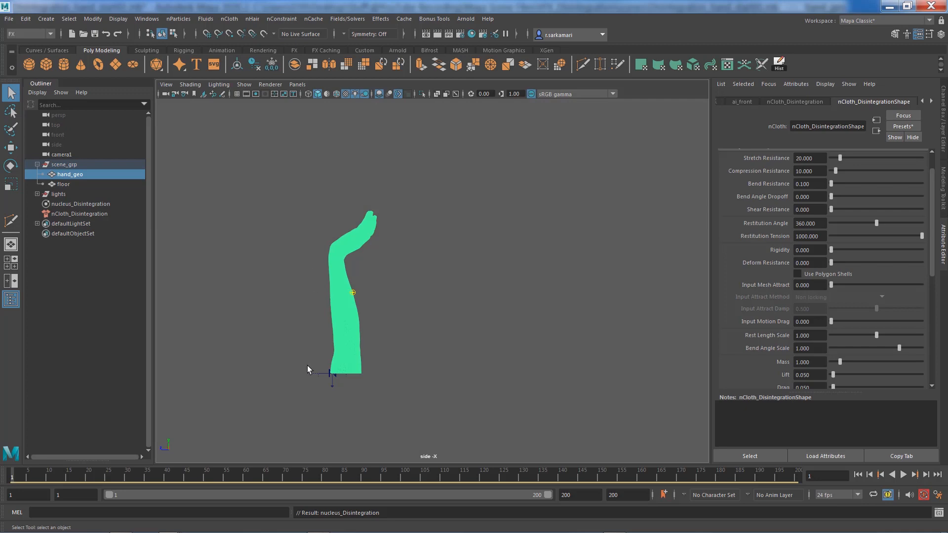
{"action": "left_click", "coordinate": [237, 93]}
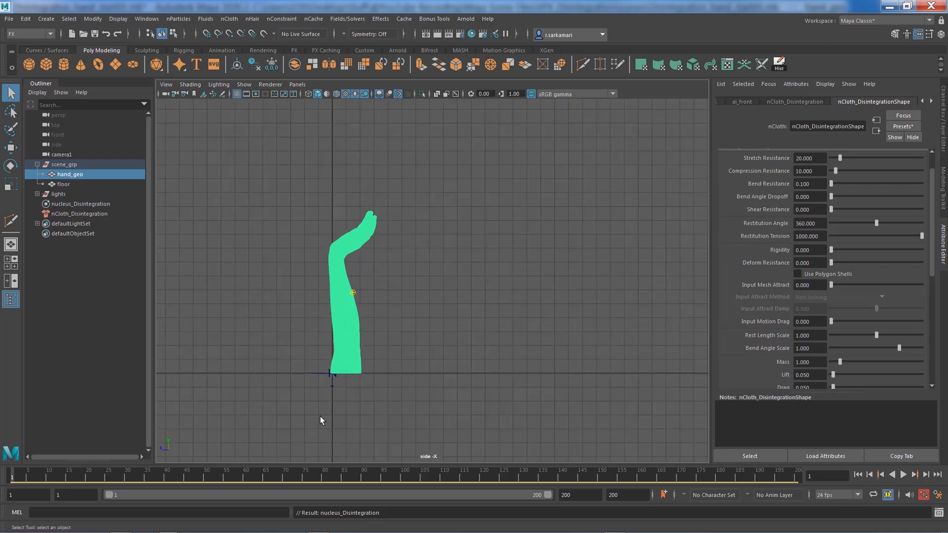
- Move hand_geo slightly up along Y so its base sits just above the grid's ground line
{"action": "right_click_drag", "start_coordinate": [320, 416], "coordinate": [691, 479], "text": "alt"}
{"action": "middle_click_drag", "start_coordinate": [351, 329], "coordinate": [425, 355], "text": "alt"}
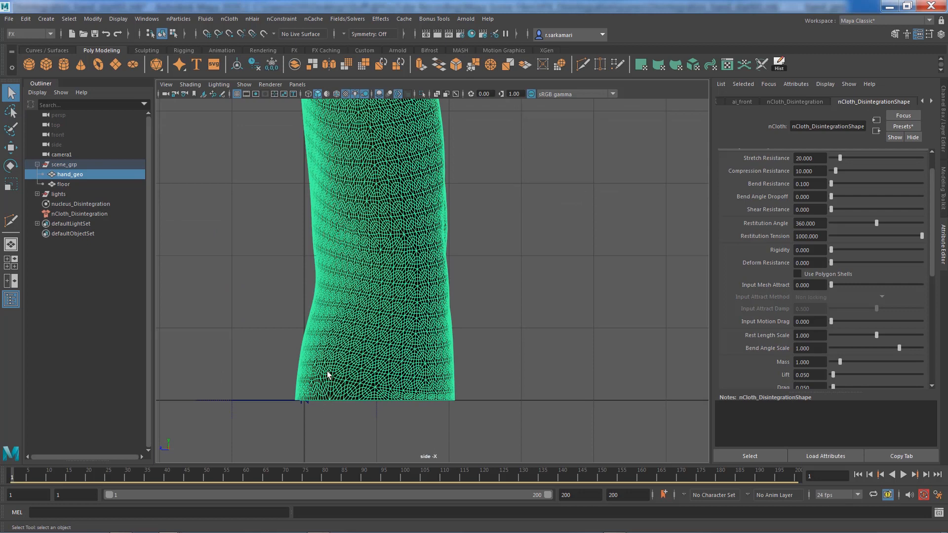
{"action": "right_click_drag", "start_coordinate": [368, 366], "coordinate": [222, 323], "text": "alt"}
{"action": "middle_click_drag", "start_coordinate": [326, 289], "coordinate": [314, 357], "text": "alt"}
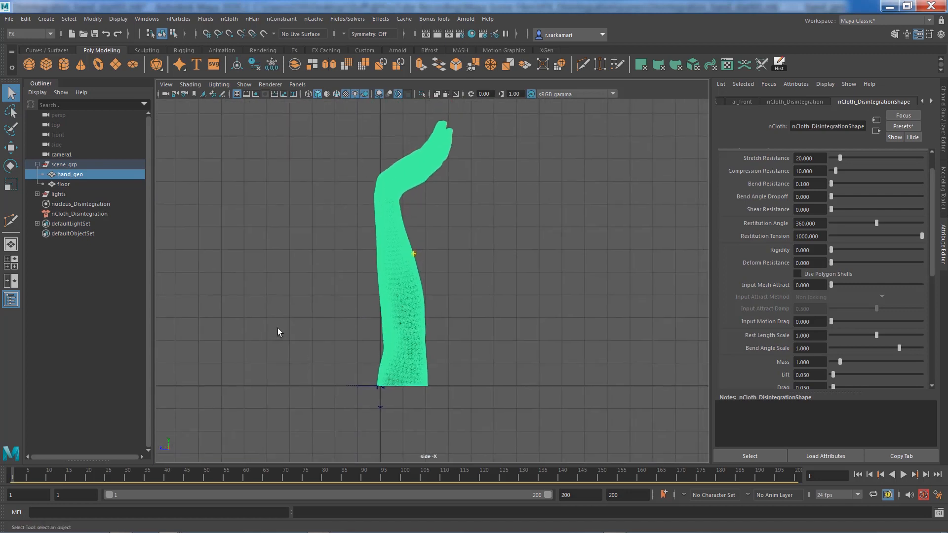
{"action": "left_click", "coordinate": [10, 148]}
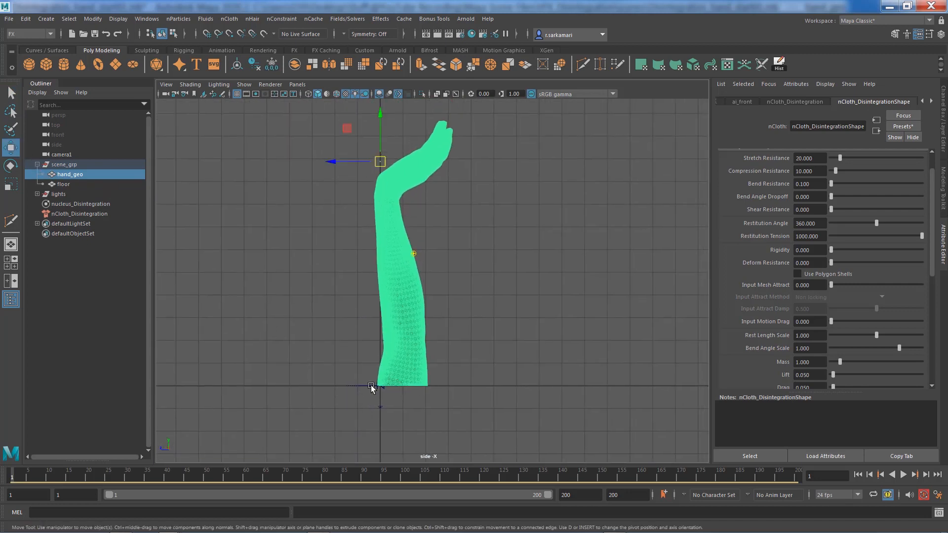
{"action": "left_click", "coordinate": [380, 146]}
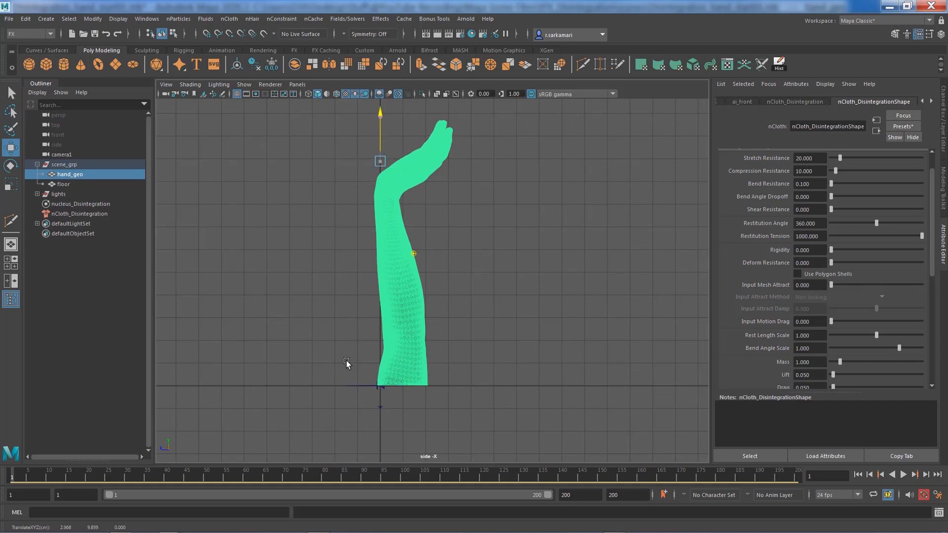
{"action": "middle_click_drag", "start_coordinate": [336, 413], "coordinate": [337, 409]}
{"action": "scroll", "coordinate": [336, 413], "scroll_direction": "up", "scroll_amount": 10}
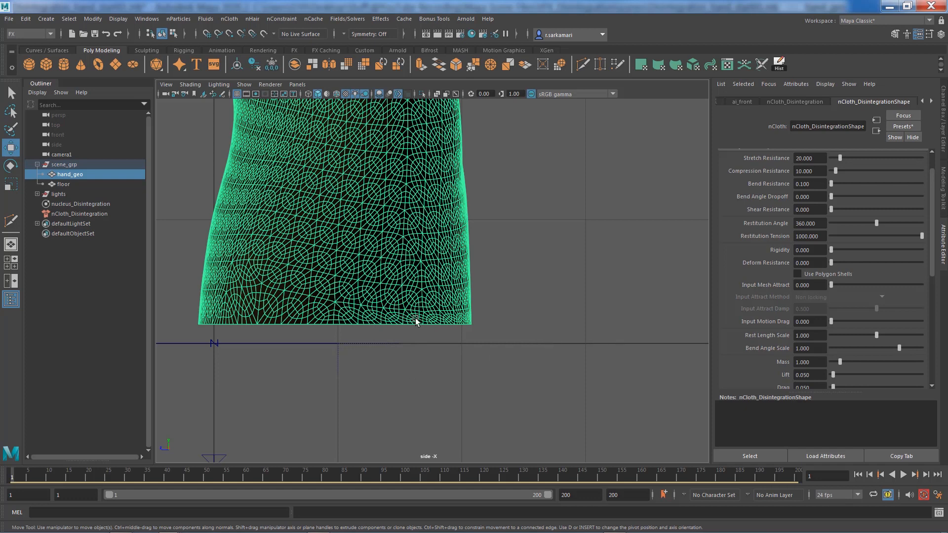
- Return to the perspective view, orbit to show the whole arm on the floor, and clear the selection
{"action": "key", "text": "f"}
{"action": "key", "text": "space"}
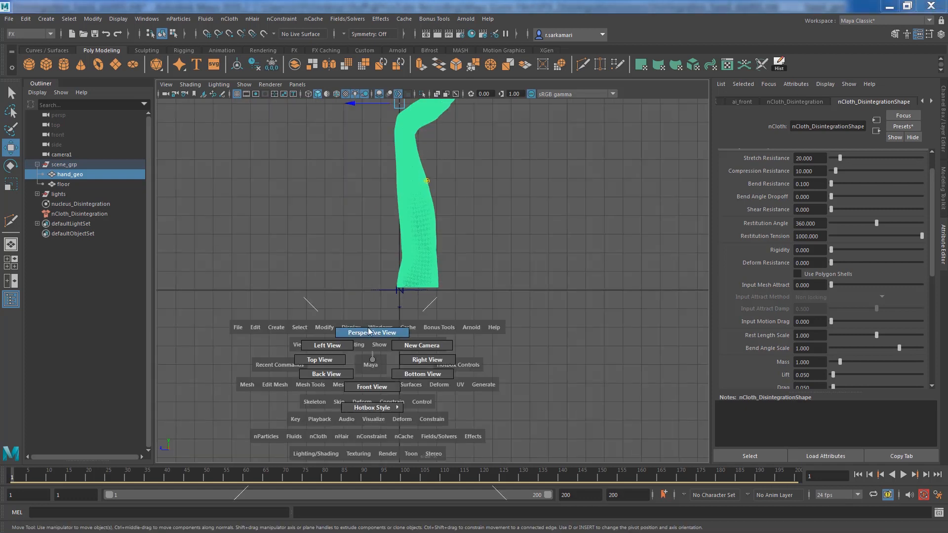
{"action": "left_click", "coordinate": [369, 332]}
{"action": "left_click_drag", "start_coordinate": [355, 376], "coordinate": [296, 326], "text": "alt"}
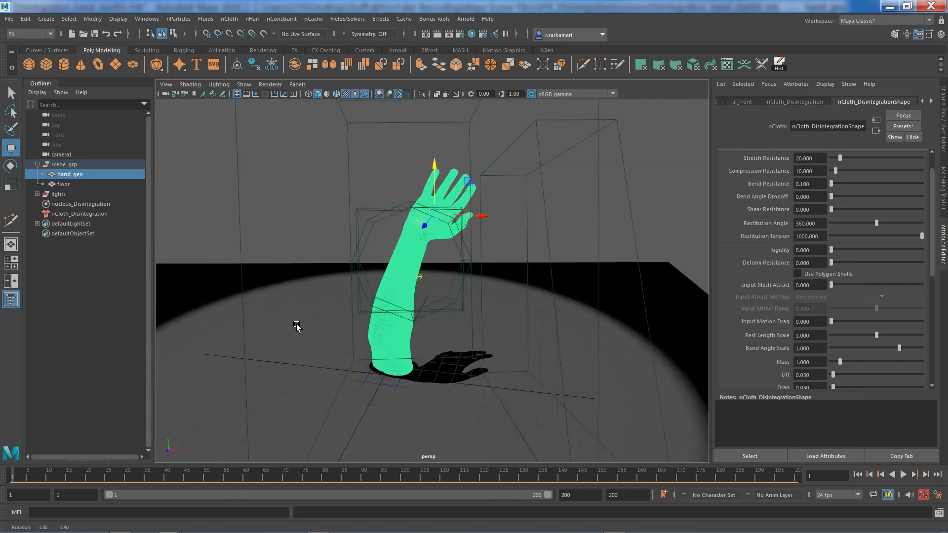
{"action": "left_click", "coordinate": [341, 218]}
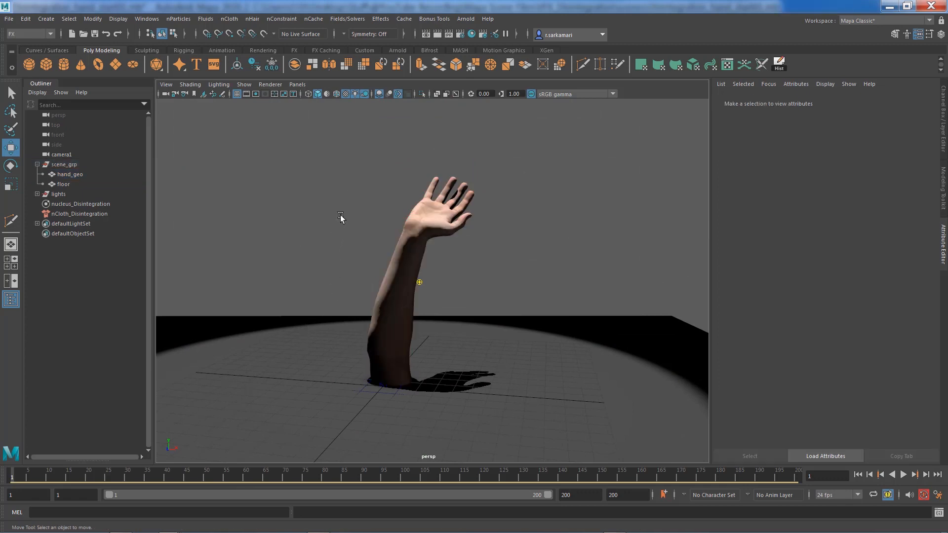
- Select the hand mesh and open the Volume Axis field options, naming the field volumeAxis_Disintegration
{"action": "left_click", "coordinate": [401, 244]}
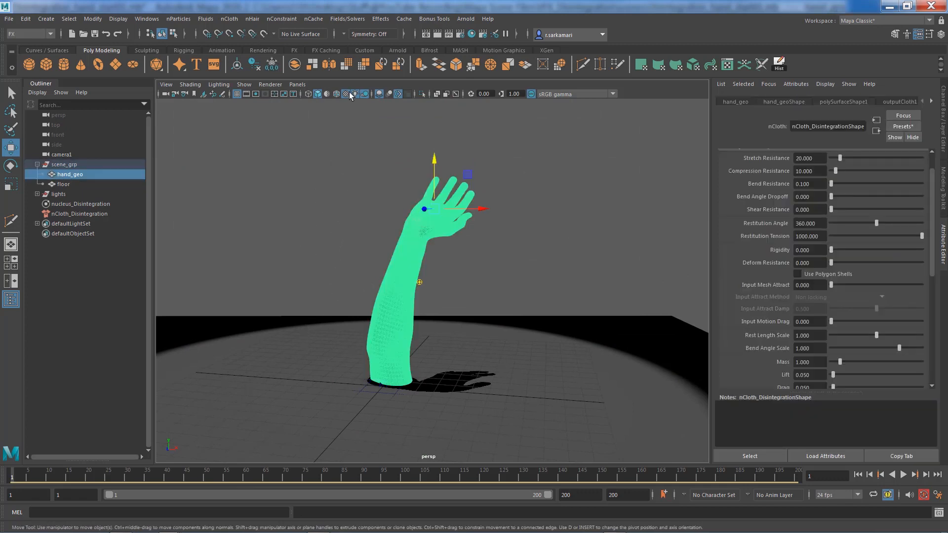
{"action": "left_click", "coordinate": [347, 19]}
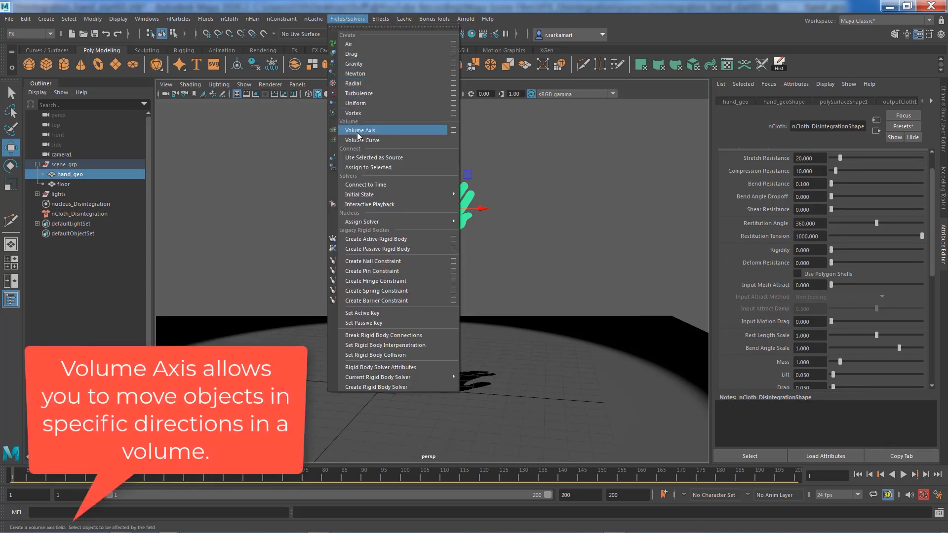
{"action": "left_click", "coordinate": [453, 130]}
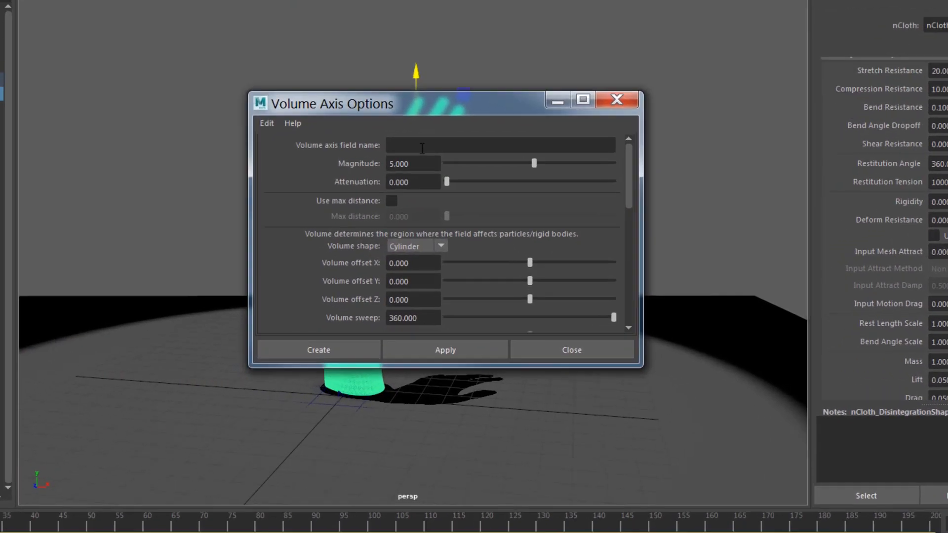
{"action": "left_click", "coordinate": [422, 148]}
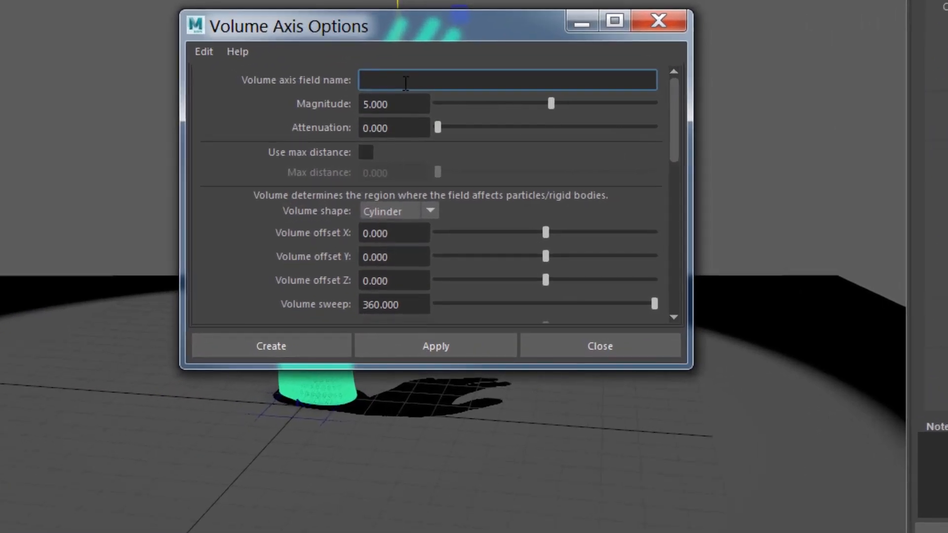
{"action": "type", "text": "volumeAxis_Disintegration"}
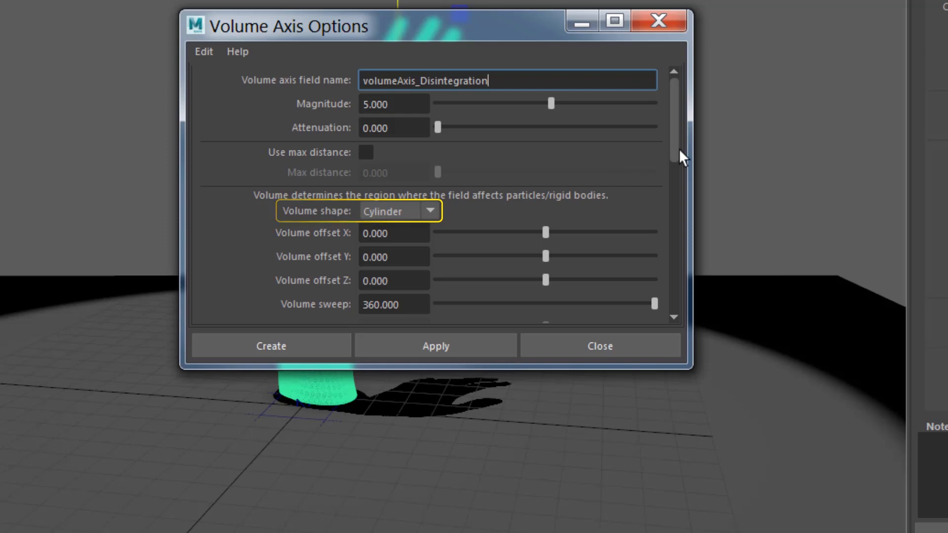
- Set the volume axis field's Around axis speed to 10, moving the options window clear of the hand
{"action": "left_click_drag", "start_coordinate": [676, 150], "coordinate": [674, 247]}
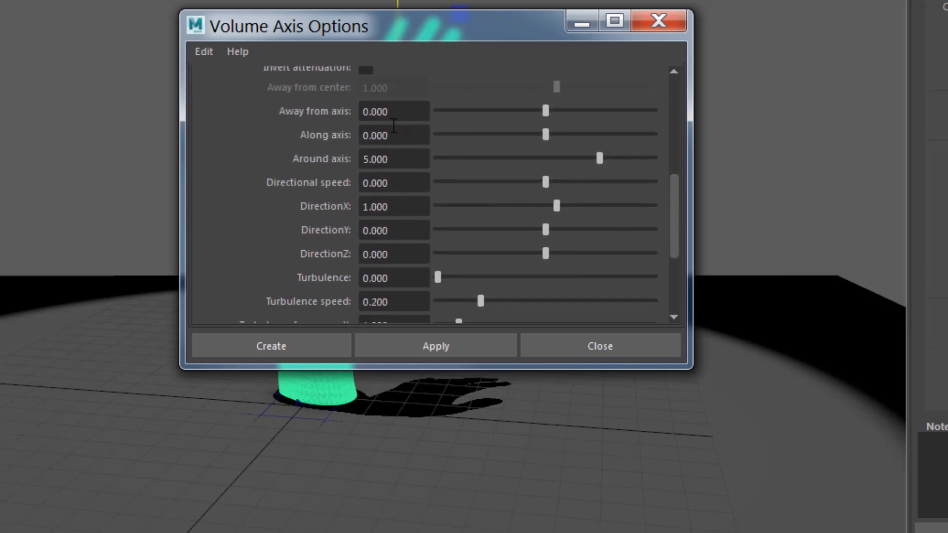
{"action": "left_click_drag", "start_coordinate": [402, 115], "coordinate": [317, 117]}
{"action": "left_click_drag", "start_coordinate": [330, 30], "coordinate": [640, 103]}
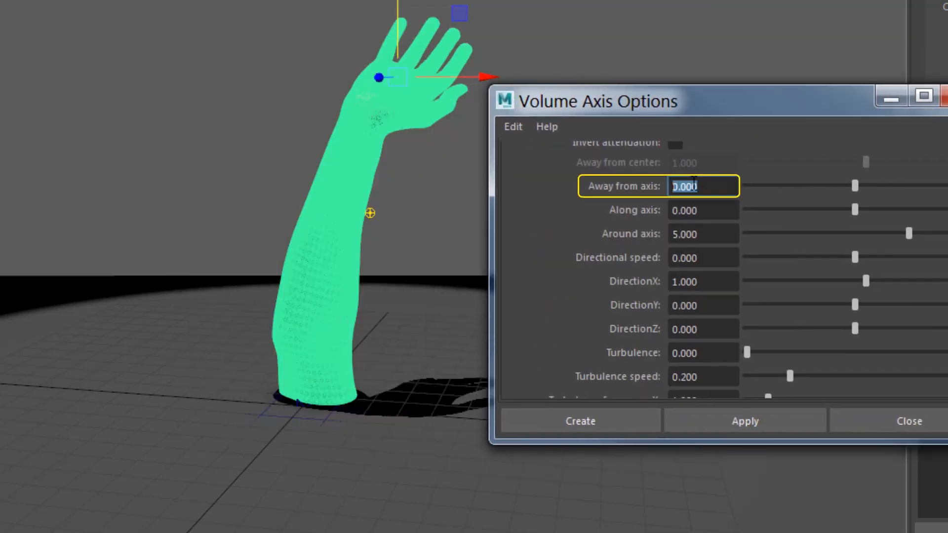
{"action": "left_click", "coordinate": [707, 236]}
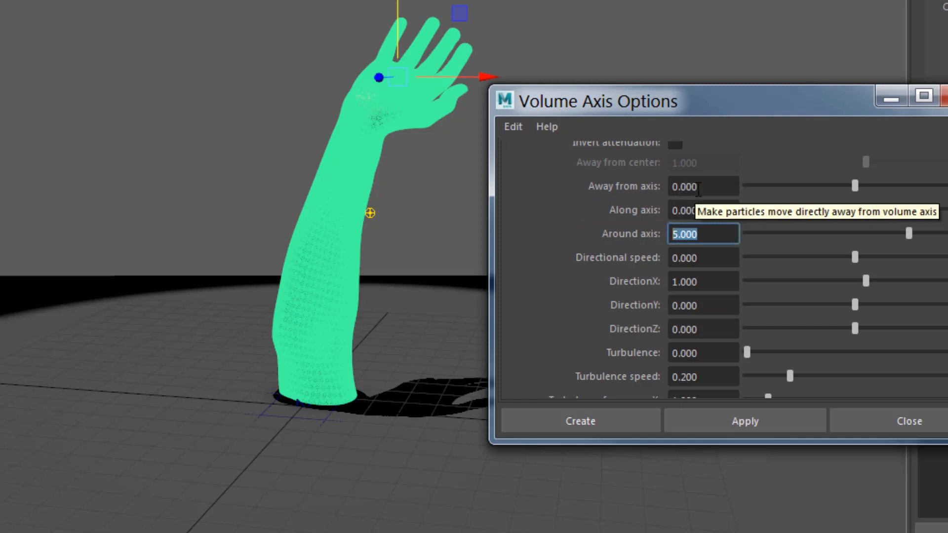
{"action": "left_click", "coordinate": [667, 186]}
{"action": "double_click", "coordinate": [666, 186]}
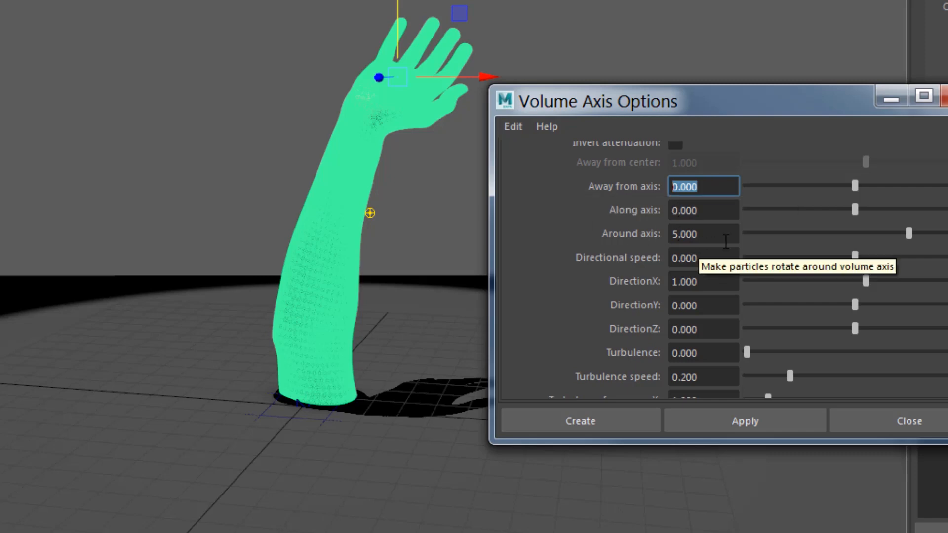
{"action": "double_click", "coordinate": [708, 236]}
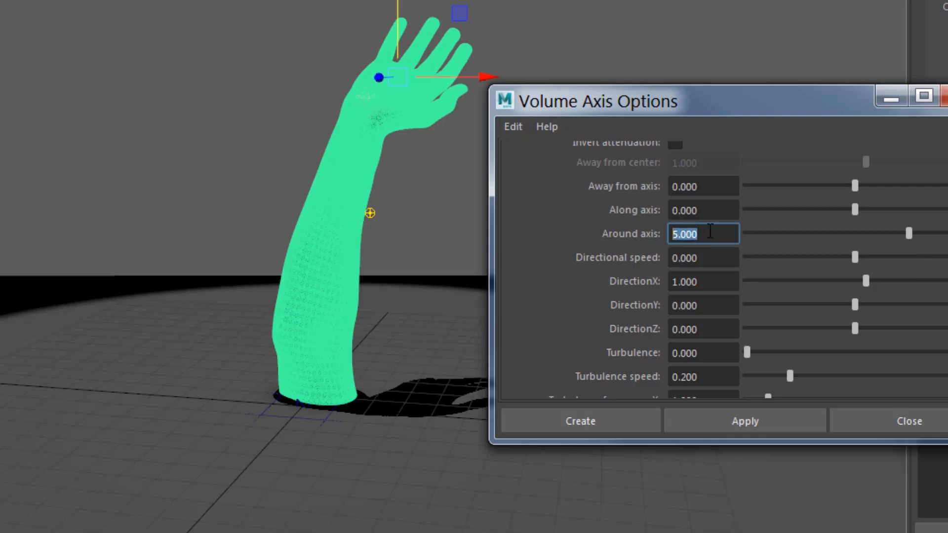
{"action": "type", "text": "10"}
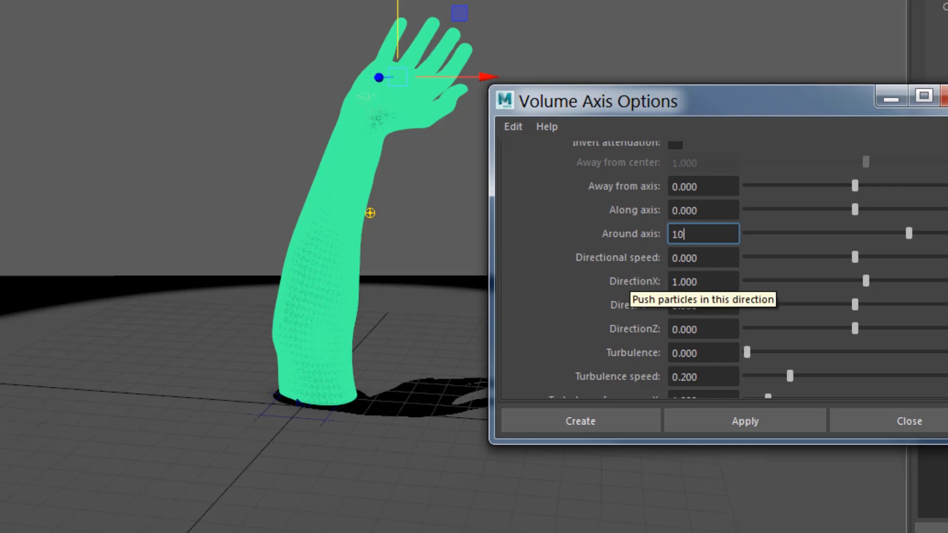
{"action": "key", "text": "Return"}
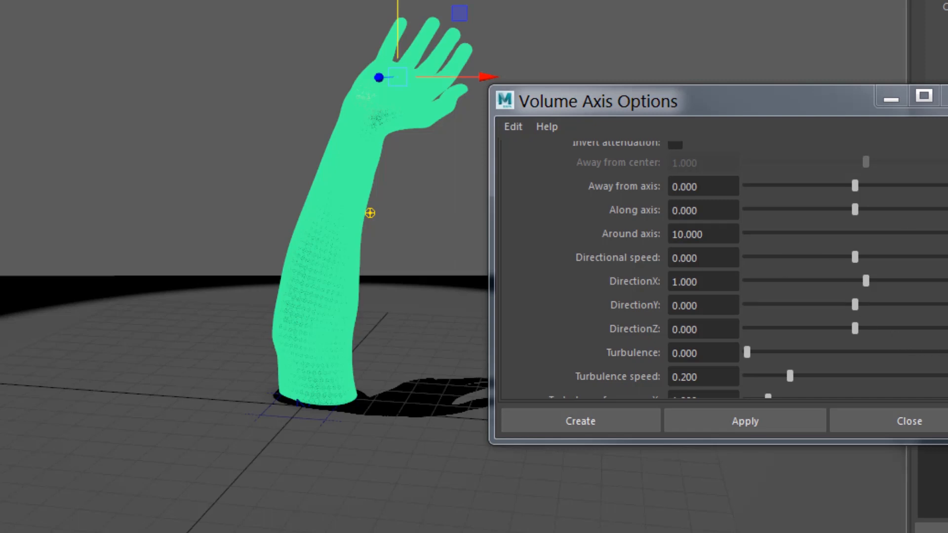
- Set the volume axis field's turbulence to 0.5
{"action": "scroll", "coordinate": [704, 234], "scroll_direction": "down", "scroll_amount": 5}
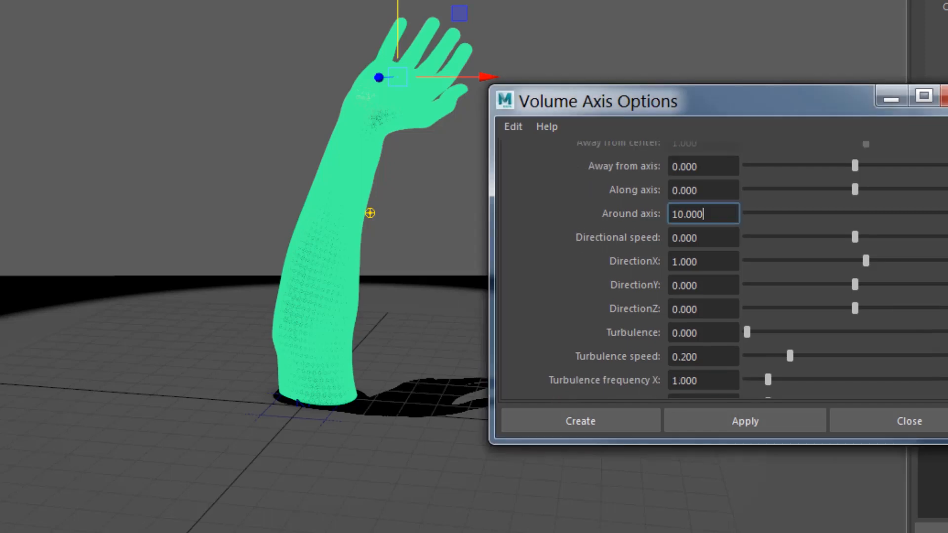
{"action": "left_click", "coordinate": [721, 260]}
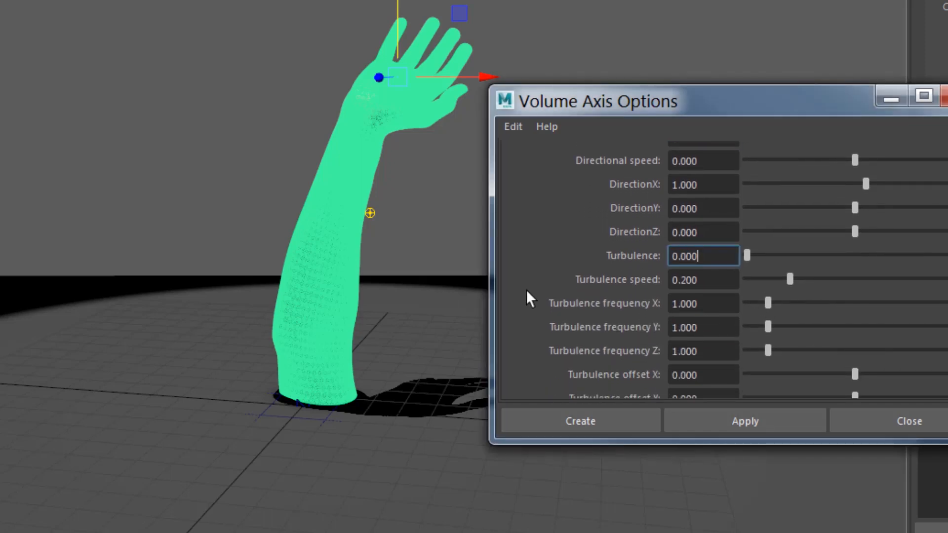
{"action": "left_click_drag", "start_coordinate": [698, 263], "coordinate": [597, 257]}
{"action": "type", "text": "0.5"}
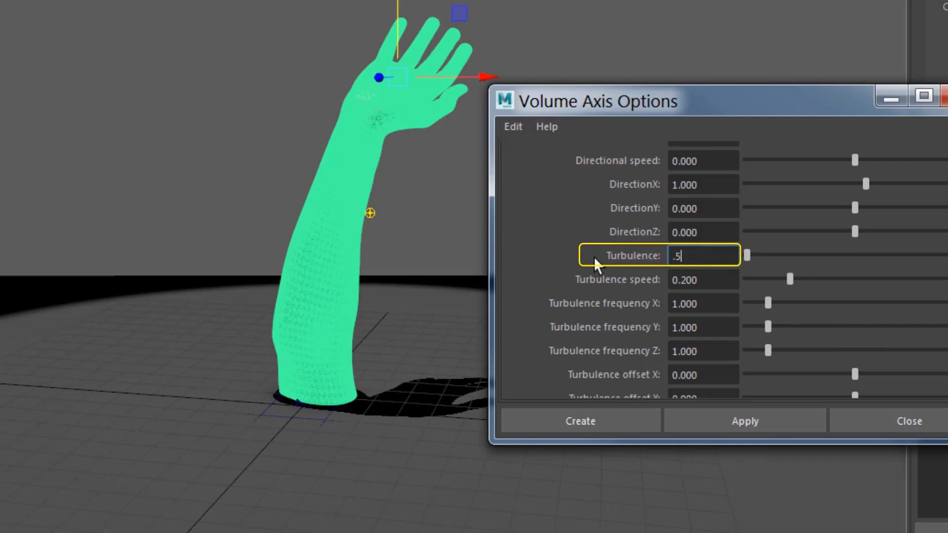
{"action": "key", "text": "Return"}
- Set the turbulence frequency to 3 on X, Y and Z and create the volume axis field
{"action": "left_click_drag", "start_coordinate": [728, 284], "coordinate": [608, 272]}
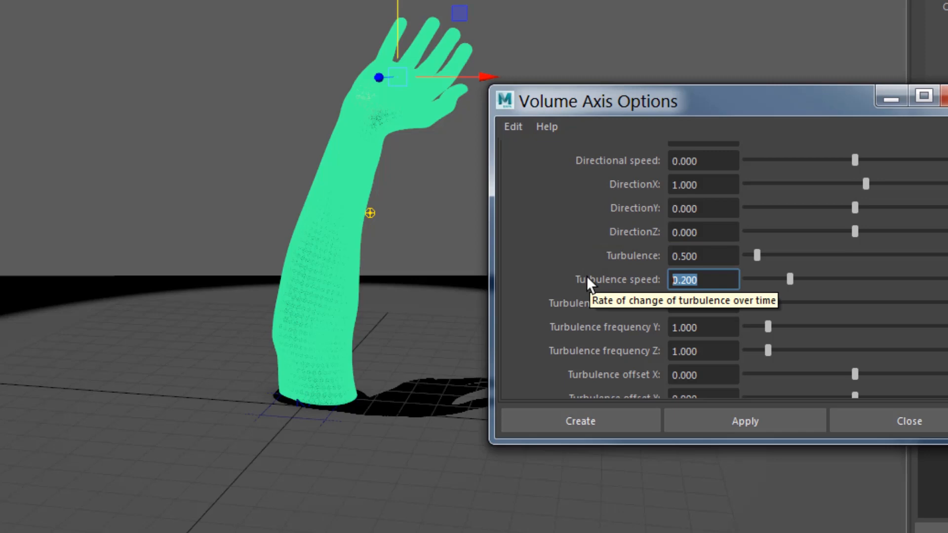
{"action": "left_click", "coordinate": [710, 301]}
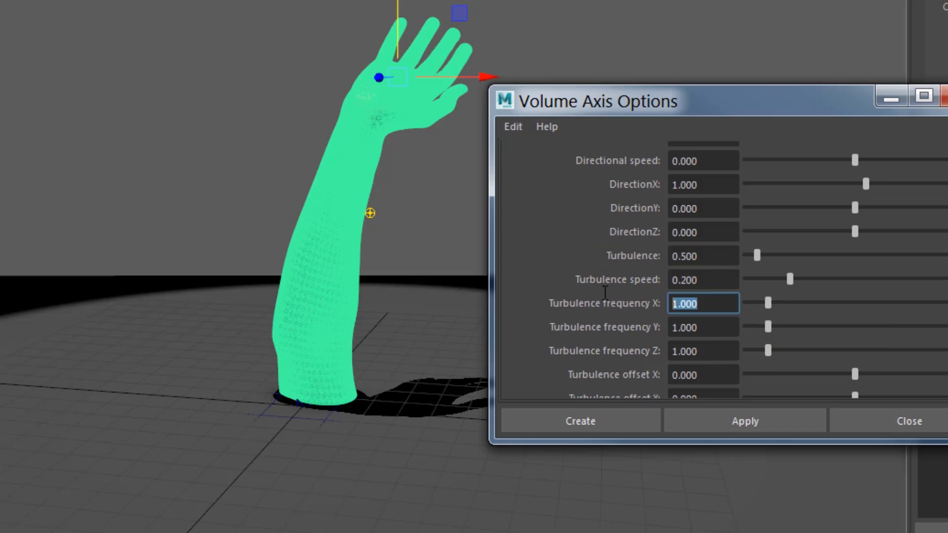
{"action": "type", "text": "3"}
{"action": "key", "text": "Tab"}
{"action": "type", "text": "3"}
{"action": "key", "text": "Tab"}
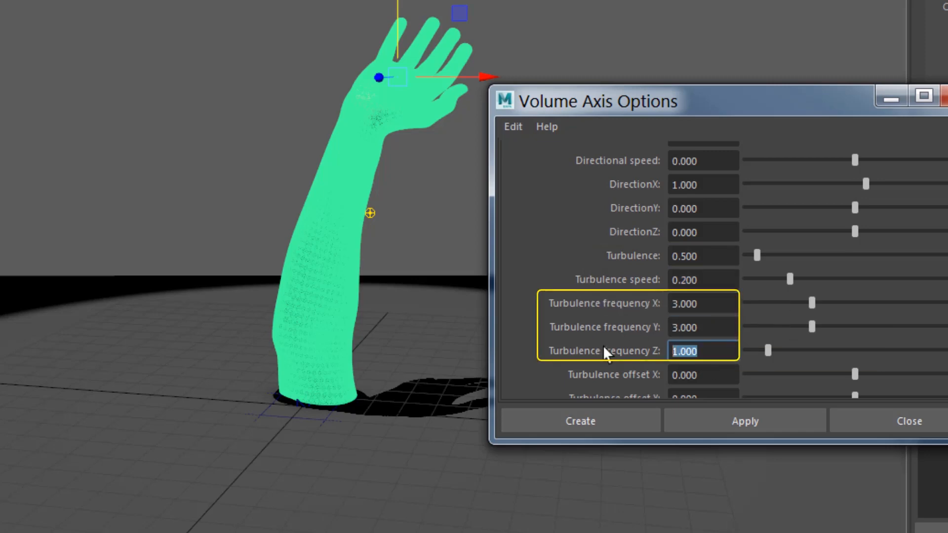
{"action": "type", "text": "3"}
{"action": "key", "text": "Return"}
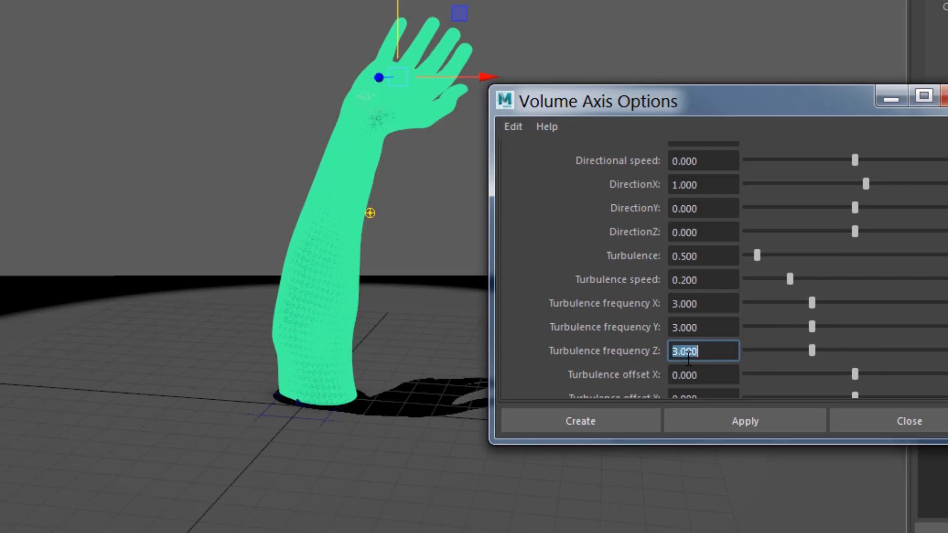
{"action": "scroll", "coordinate": [691, 363], "scroll_direction": "down", "scroll_amount": 3}
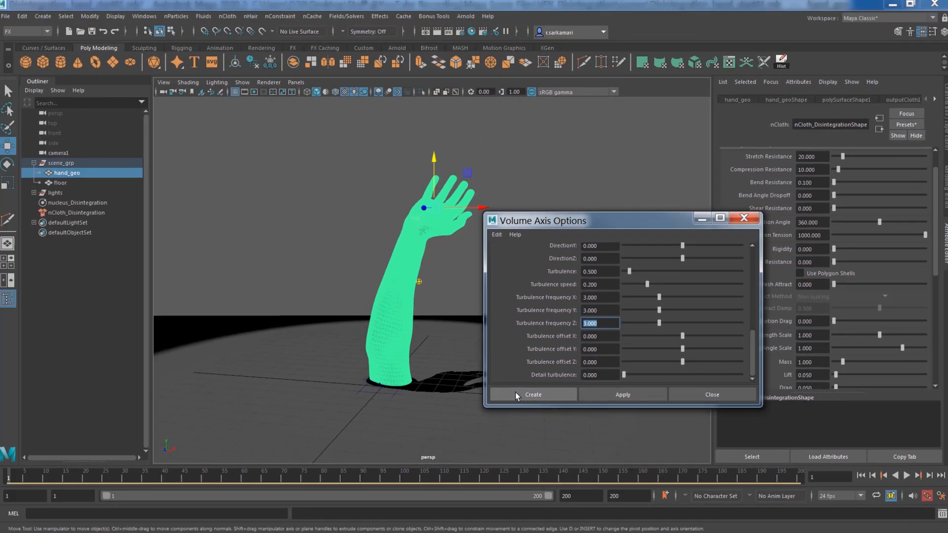
{"action": "left_click", "coordinate": [515, 394]}
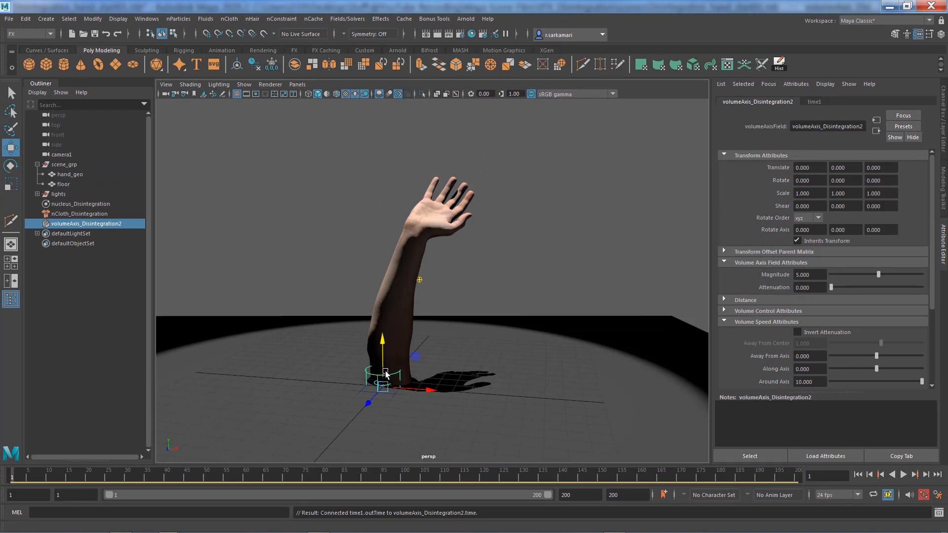
- Scale the volume axis field uniformly to about 6.08 and raise it to about 8.6 on Y
{"action": "key", "text": "r"}
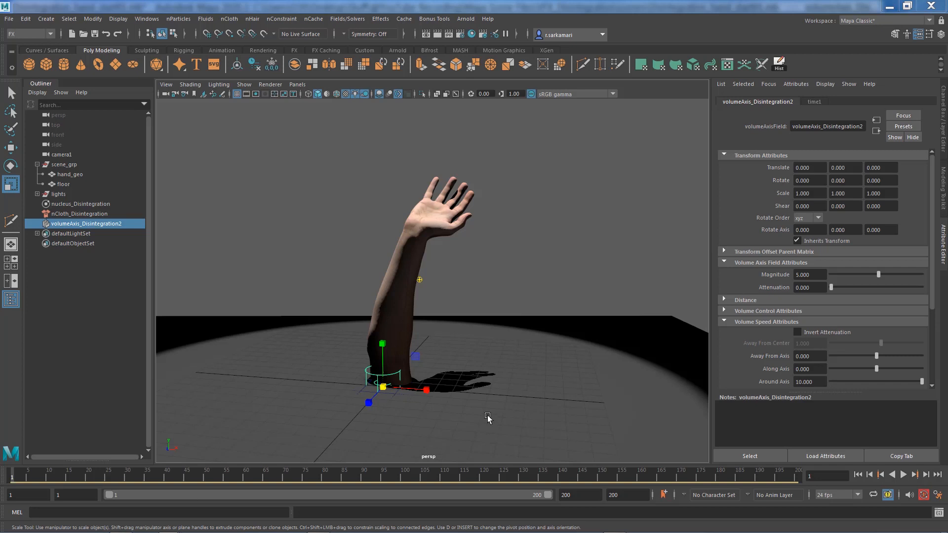
{"action": "left_click_drag", "start_coordinate": [382, 388], "coordinate": [472, 402]}
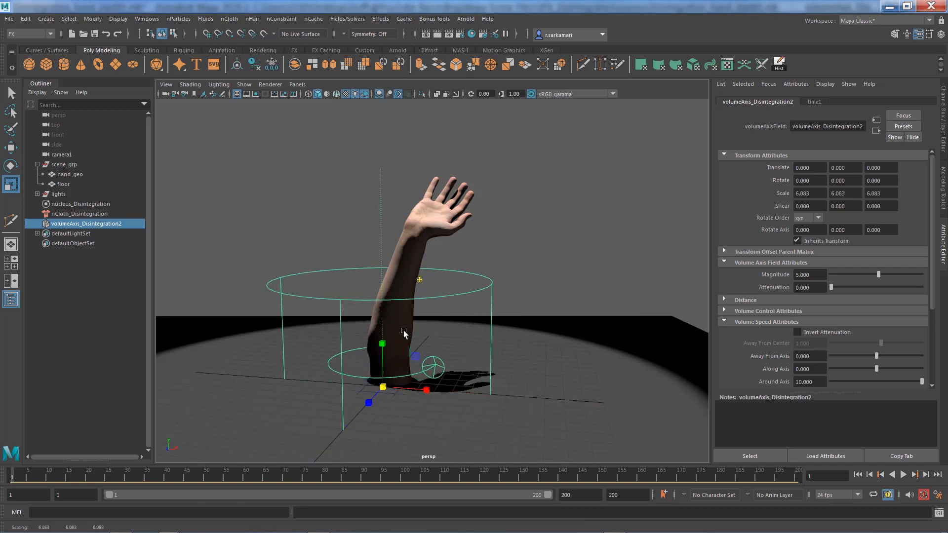
{"action": "key", "text": "w"}
{"action": "left_click_drag", "start_coordinate": [382, 342], "coordinate": [381, 190]}
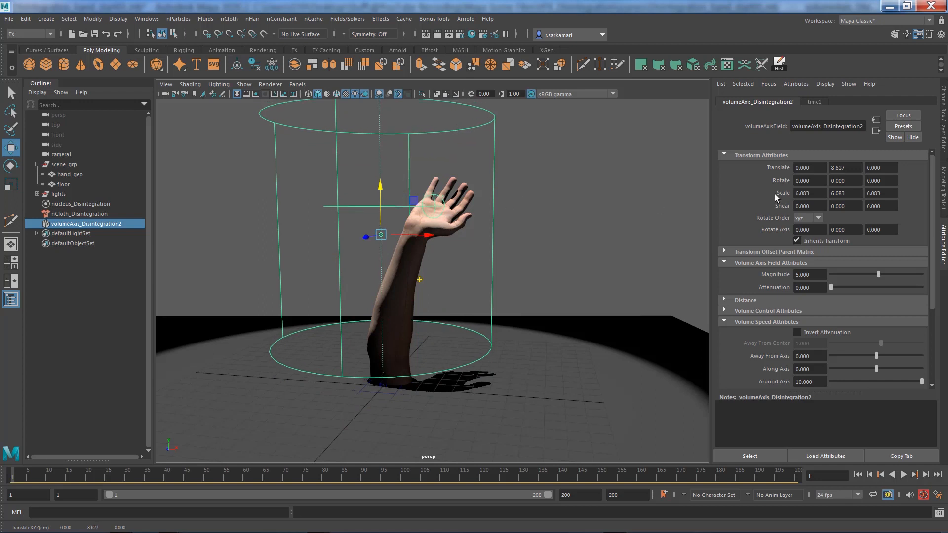
- Flatten the volume axis field vertically by setting its Scale Y to 2
{"action": "left_click", "coordinate": [943, 141]}
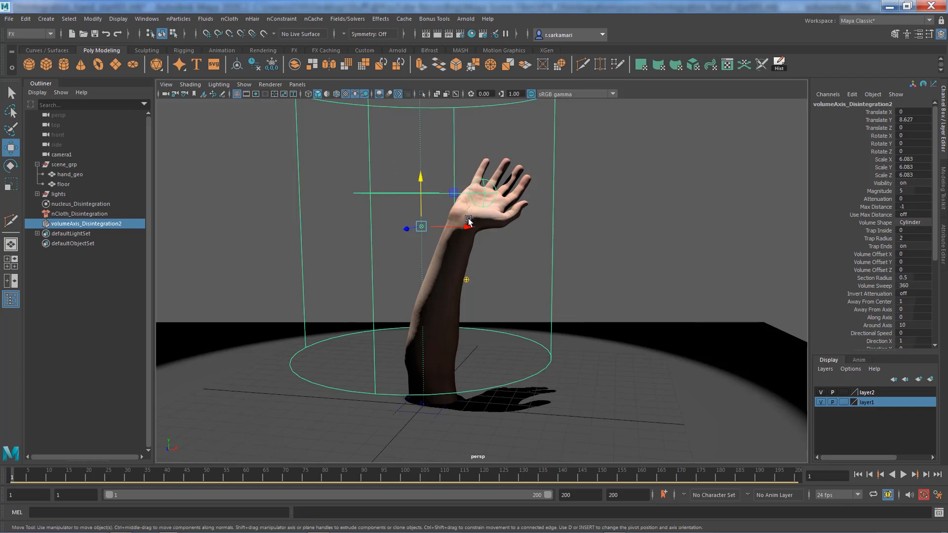
{"action": "key", "text": "e"}
{"action": "key", "text": "r"}
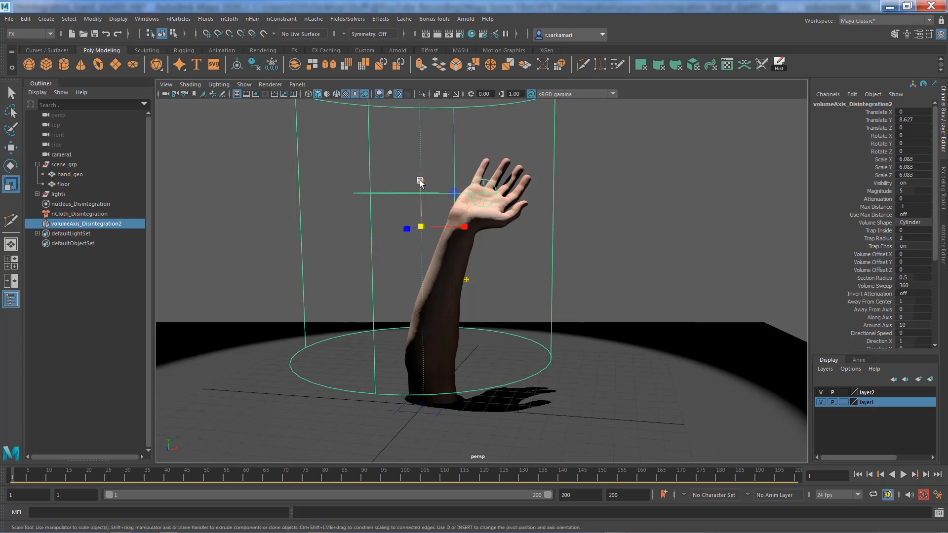
{"action": "left_click_drag", "start_coordinate": [420, 181], "coordinate": [420, 215]}
{"action": "double_click", "coordinate": [905, 168]}
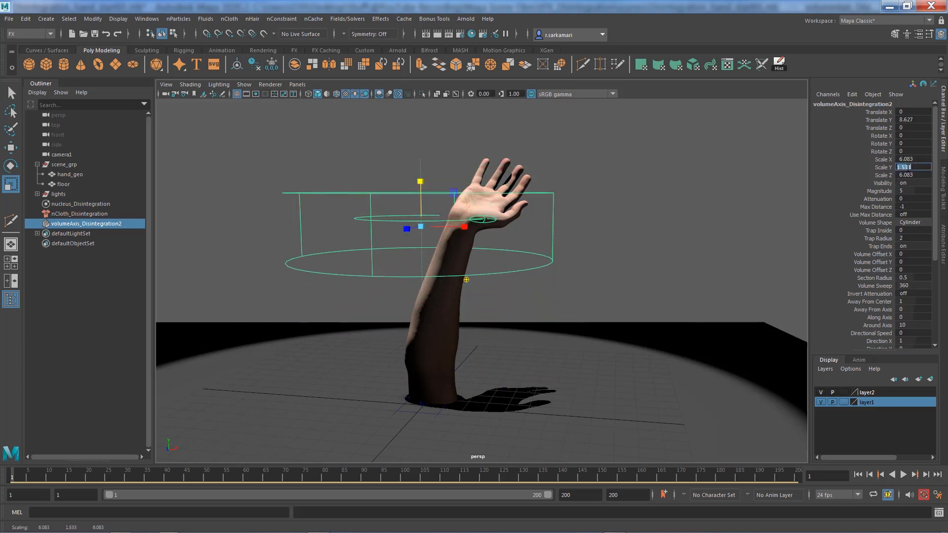
{"action": "type", "text": "2"}
{"action": "key", "text": "Return"}
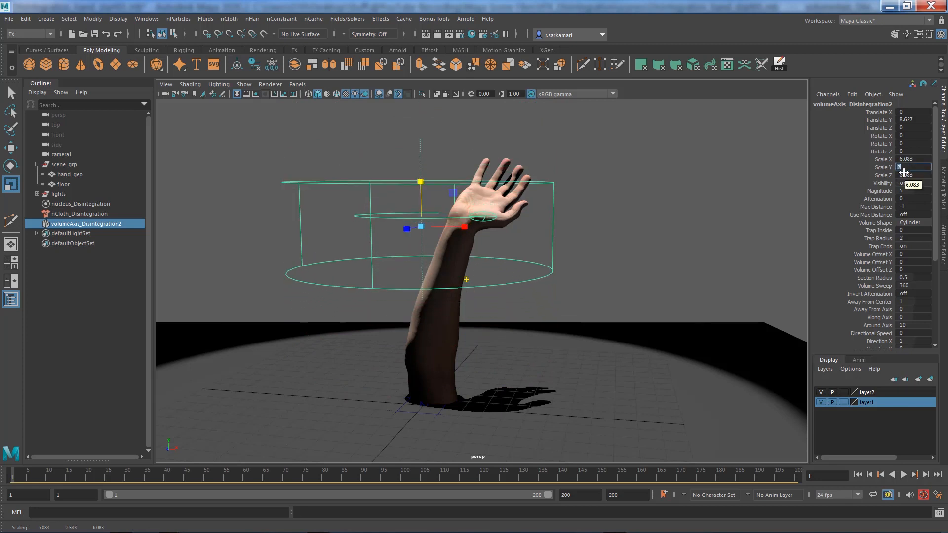
- Widen the volume axis field by setting its Scale Z and Scale X to 13
{"action": "double_click", "coordinate": [908, 175]}
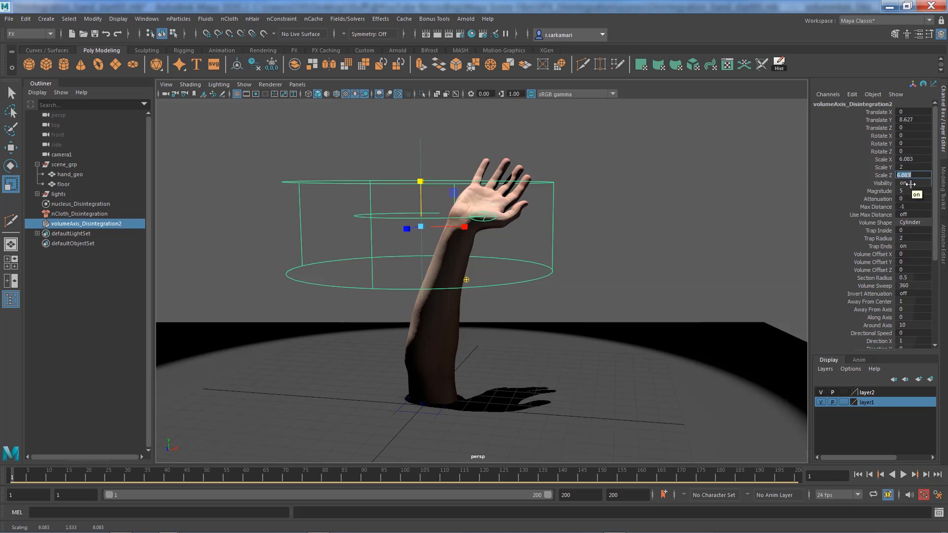
{"action": "type", "text": "13"}
{"action": "key", "text": "Return"}
{"action": "double_click", "coordinate": [908, 159]}
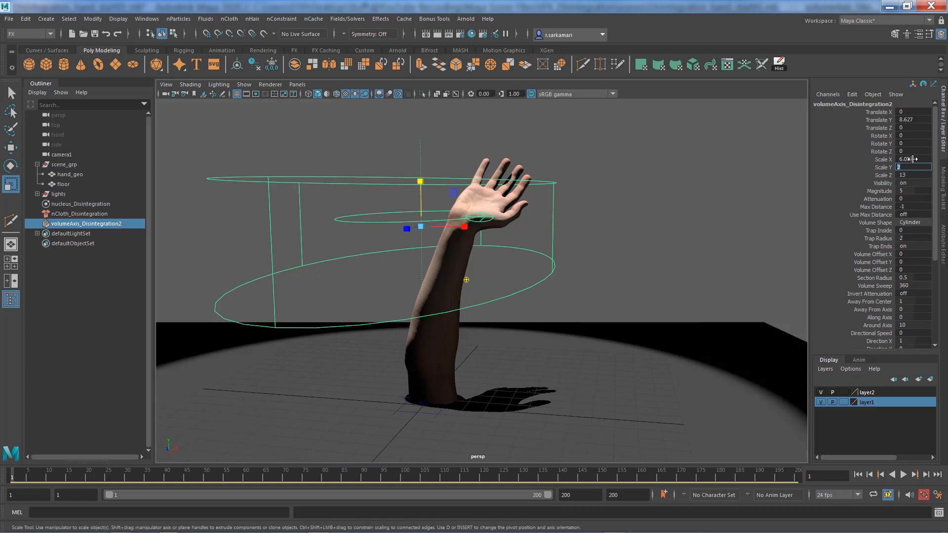
{"action": "type", "text": "13"}
{"action": "key", "text": "Return"}
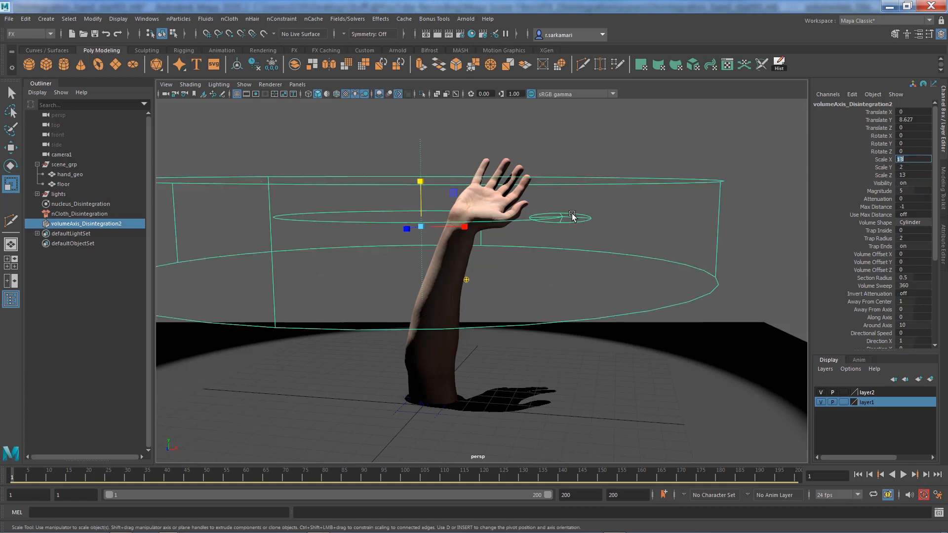
- Raise the volume axis field above the hand to about 14.4 on Y
{"action": "left_click_drag", "start_coordinate": [572, 217], "coordinate": [360, 234], "text": "alt"}
{"action": "key", "text": "w"}
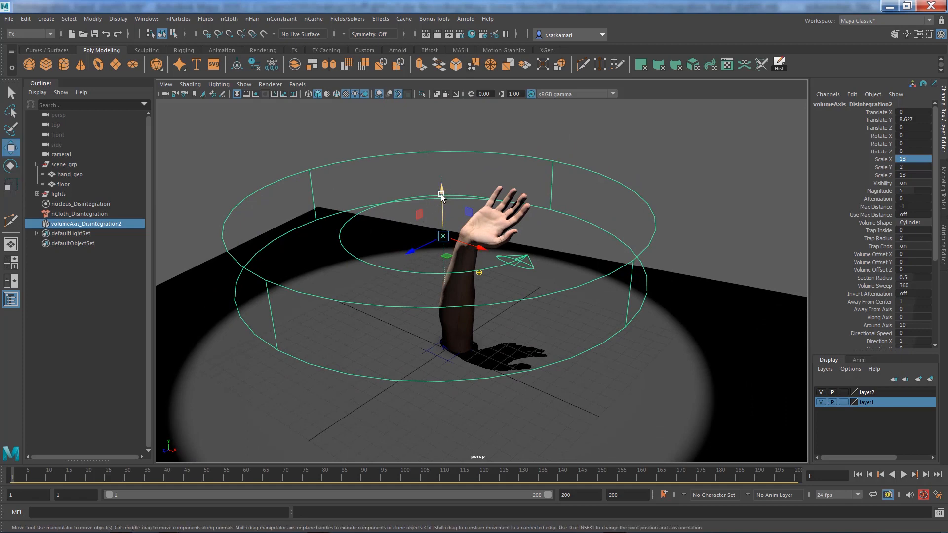
{"action": "left_click_drag", "start_coordinate": [442, 196], "coordinate": [440, 106]}
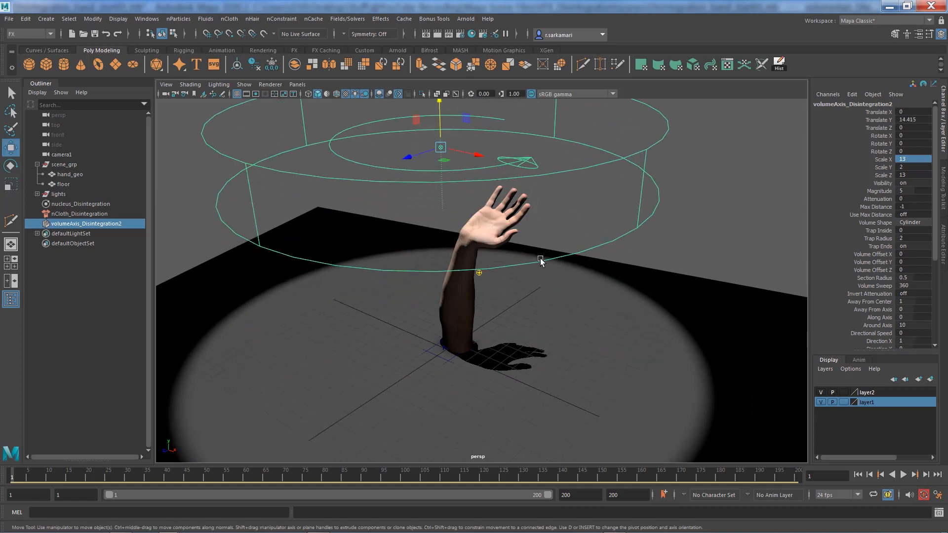
{"action": "left_click_drag", "start_coordinate": [418, 154], "coordinate": [389, 174], "text": "alt"}
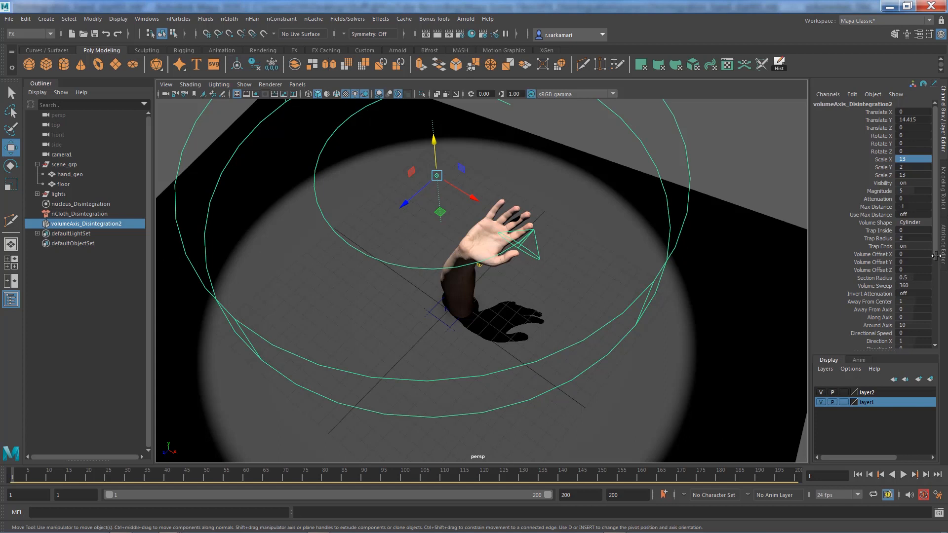
- Try the volume axis field with an Around Axis speed of 0 and an Away From Axis speed of 1
{"action": "scroll", "coordinate": [937, 266], "scroll_direction": "down", "scroll_amount": 3}
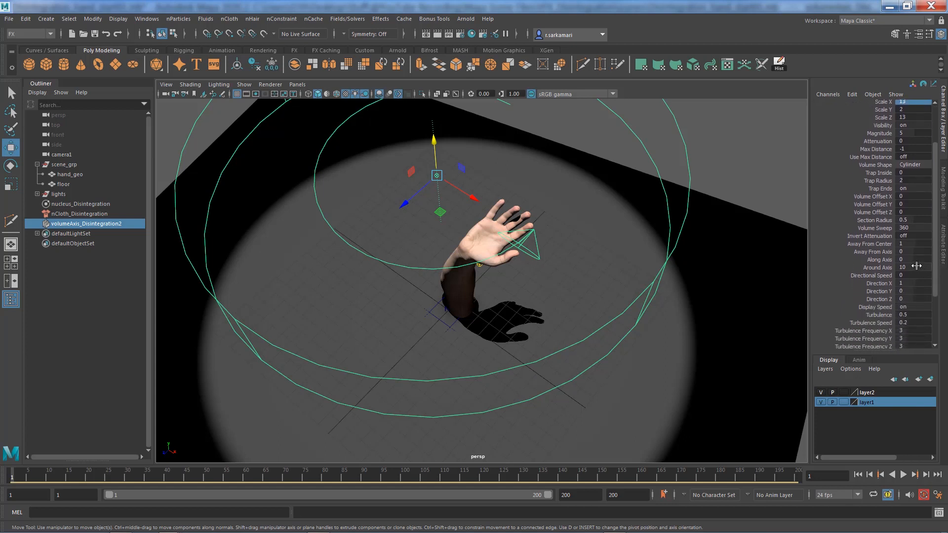
{"action": "double_click", "coordinate": [916, 266]}
{"action": "type", "text": "0"}
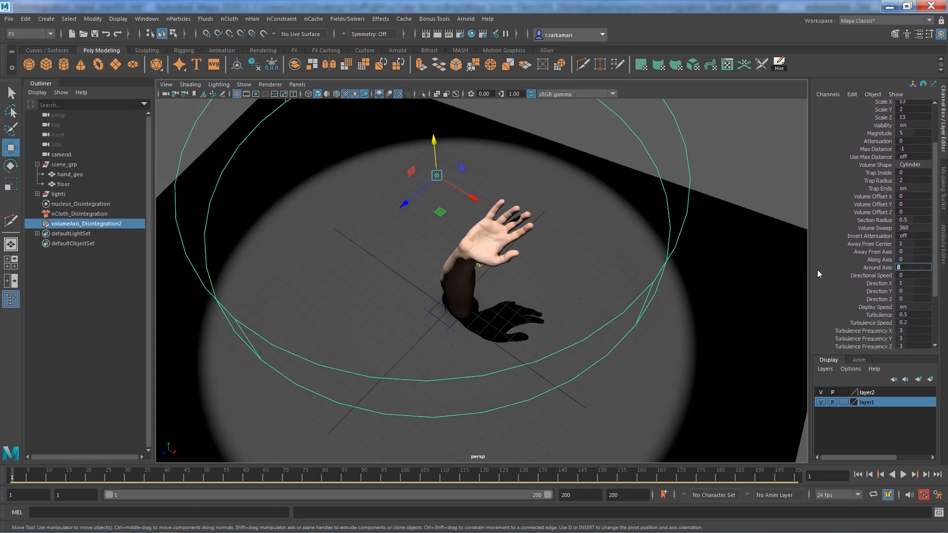
{"action": "double_click", "coordinate": [909, 252]}
{"action": "type", "text": "1"}
{"action": "key", "text": "Return"}
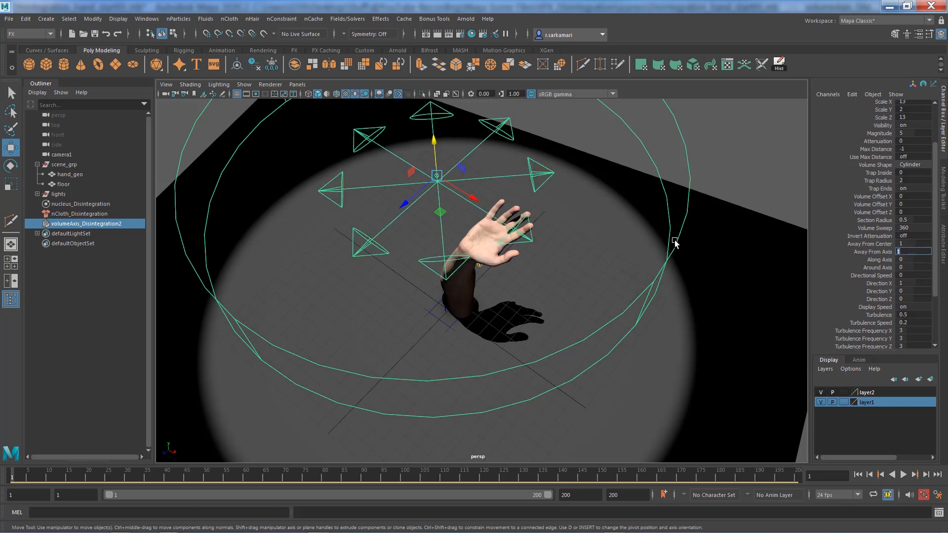
- Set the field's Away From Axis speed back to 0 and its Around Axis speed back to 10
{"action": "type", "text": "0"}
{"action": "key", "text": "Return"}
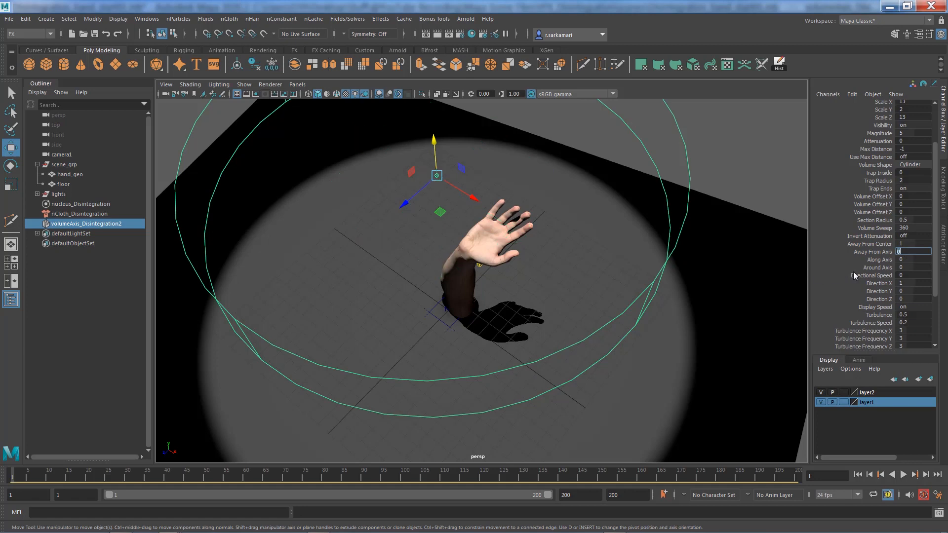
{"action": "double_click", "coordinate": [908, 267]}
{"action": "type", "text": "10"}
{"action": "key", "text": "Return"}
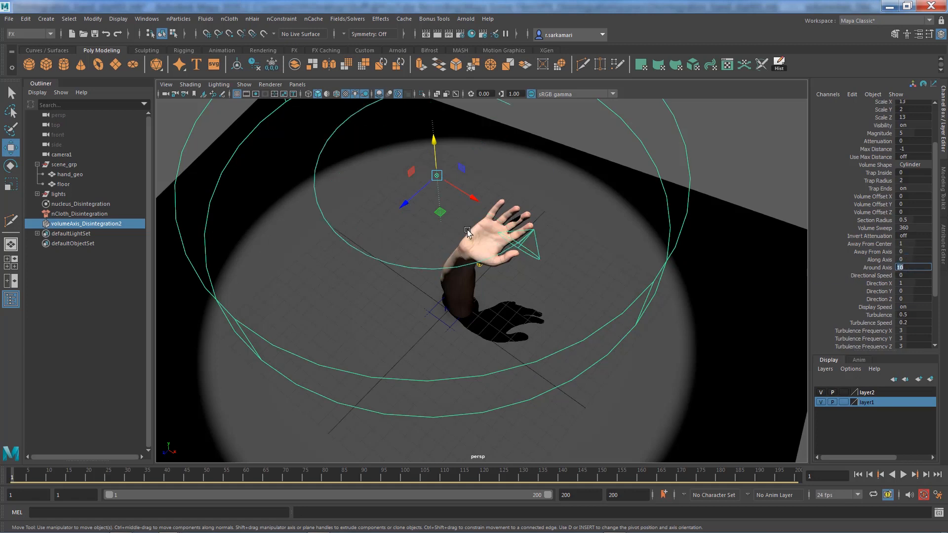
- Adjust the volume axis field's height to about 14.7 on Y, just above the fingertips
{"action": "left_click_drag", "start_coordinate": [482, 280], "coordinate": [458, 234], "text": "alt"}
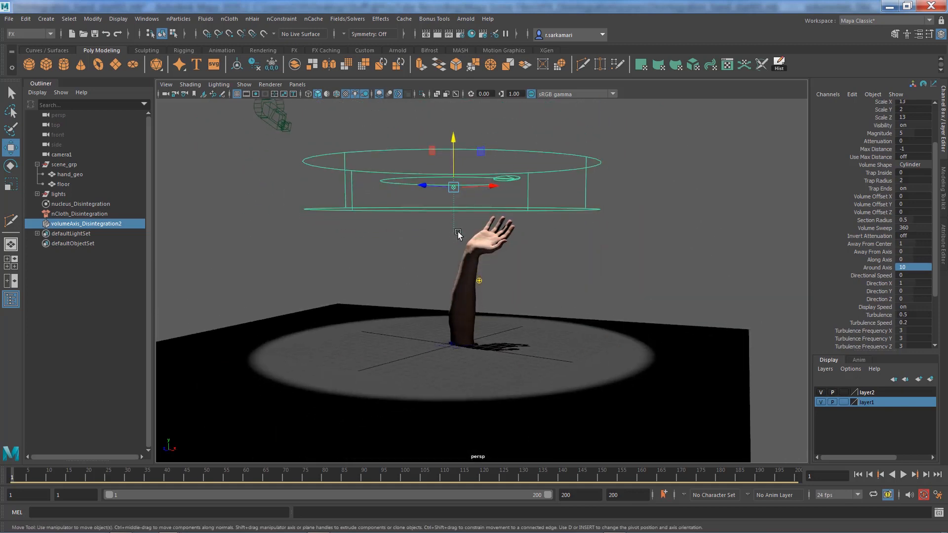
{"action": "left_click_drag", "start_coordinate": [442, 148], "coordinate": [453, 127]}
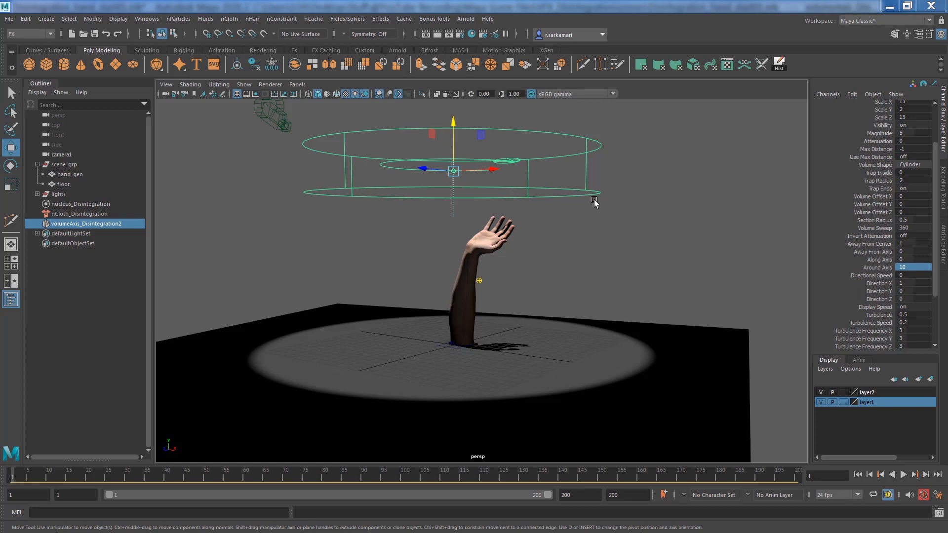
{"action": "scroll", "coordinate": [935, 285], "scroll_direction": "up", "scroll_amount": 3}
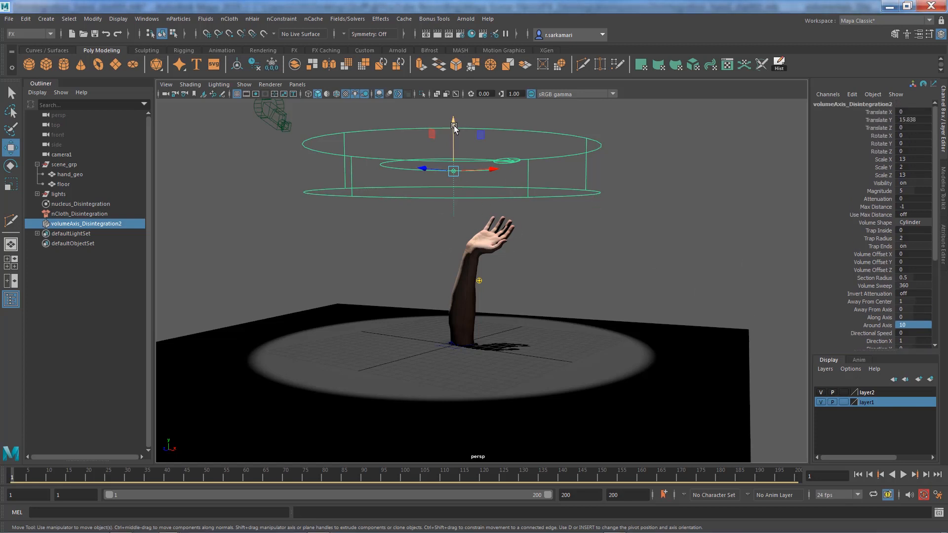
{"action": "left_click_drag", "start_coordinate": [454, 128], "coordinate": [454, 140]}
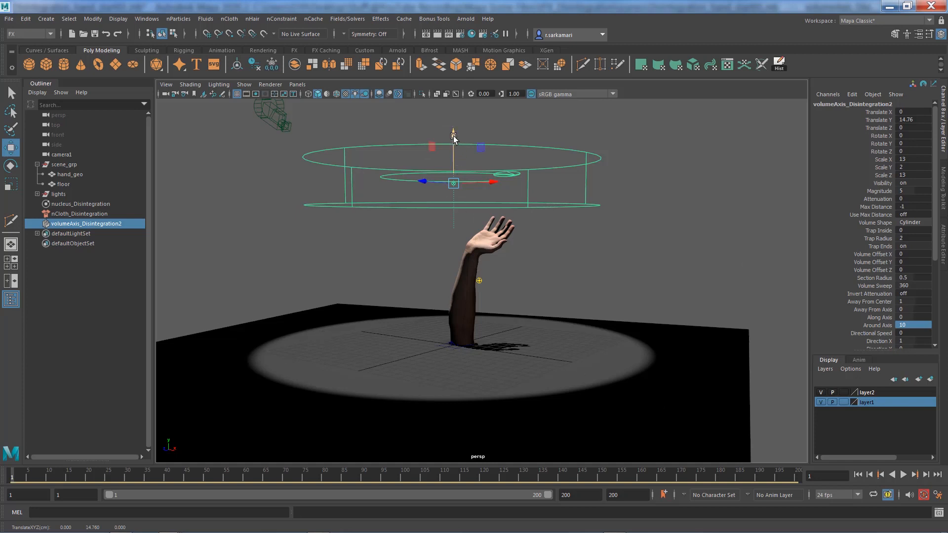
{"action": "mouse_move", "coordinate": [455, 138]}
{"action": "left_mouse_down"}
{"action": "mouse_move", "coordinate": [454, 245]}
{"action": "mouse_move", "coordinate": [447, 137]}
{"action": "left_mouse_up"}
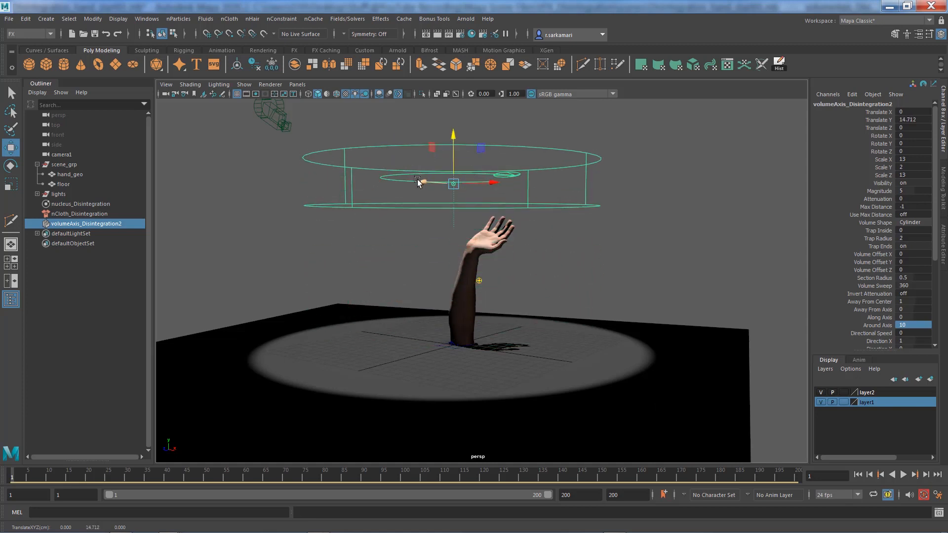
- Raise the volume axis field well clear of the hand by setting its Translate Y to 20
{"action": "mouse_move", "coordinate": [406, 223]}
{"action": "left_mouse_down", "text": "alt"}
{"action": "mouse_move", "coordinate": [396, 250]}
{"action": "mouse_move", "coordinate": [419, 224]}
{"action": "left_mouse_up", "text": "alt"}
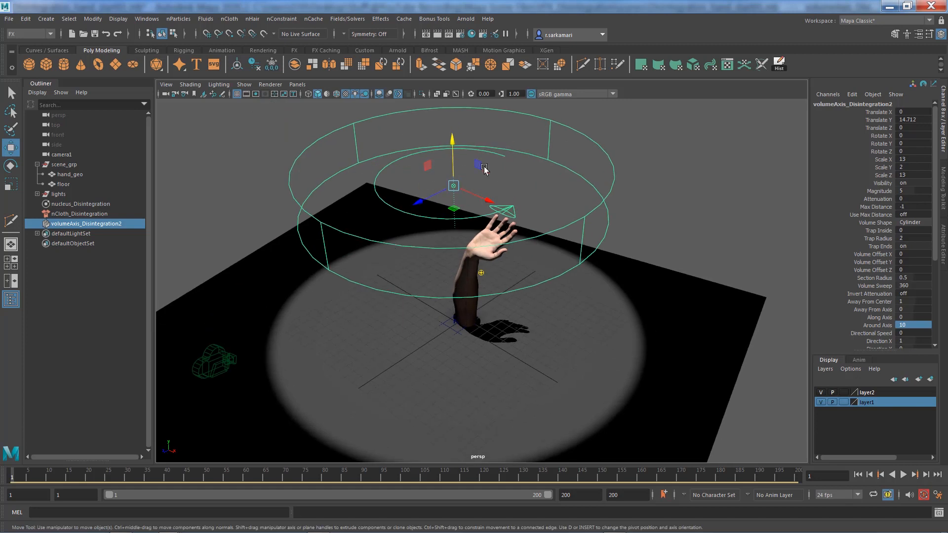
{"action": "scroll", "coordinate": [398, 330], "scroll_direction": "down", "scroll_amount": 5}
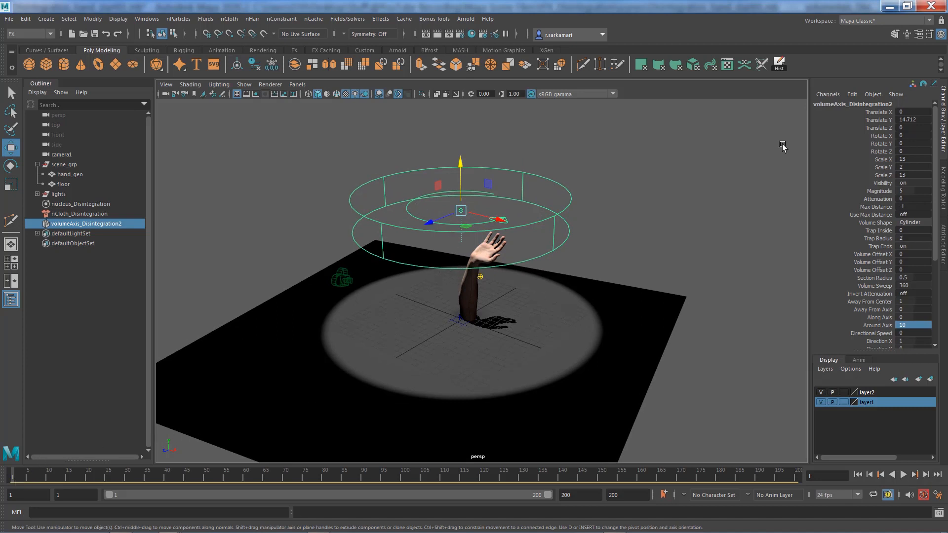
{"action": "left_click_drag", "start_coordinate": [548, 228], "coordinate": [560, 200], "text": "alt"}
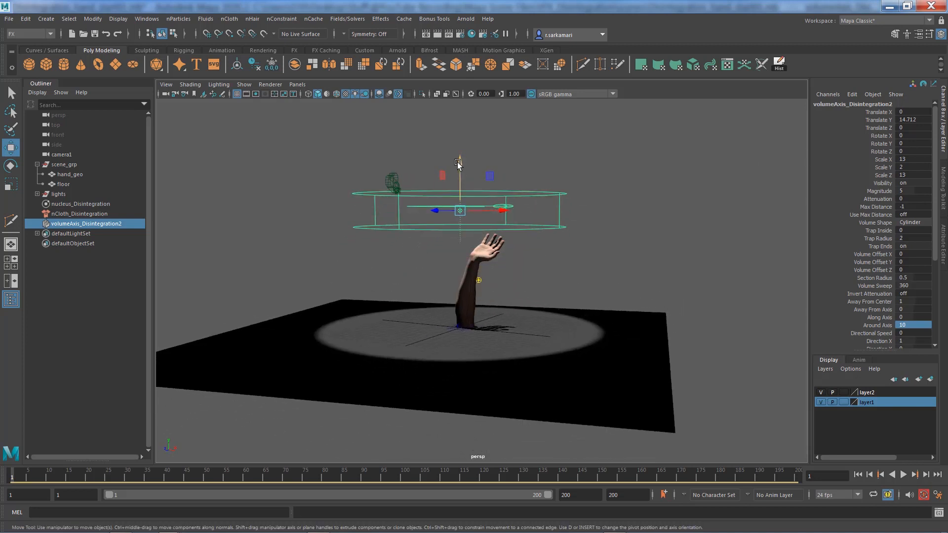
{"action": "left_click_drag", "start_coordinate": [459, 160], "coordinate": [460, 135]}
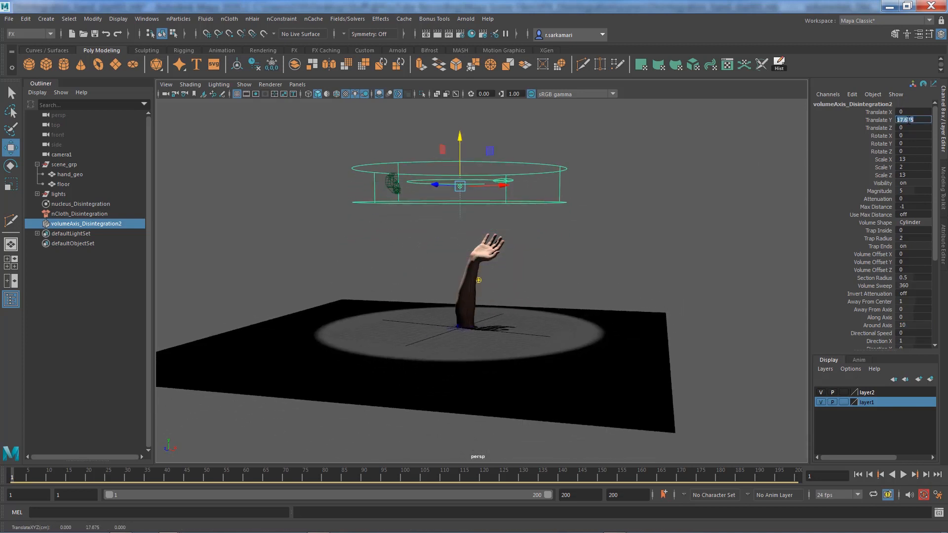
{"action": "type", "text": "20"}
{"action": "key", "text": "Return"}
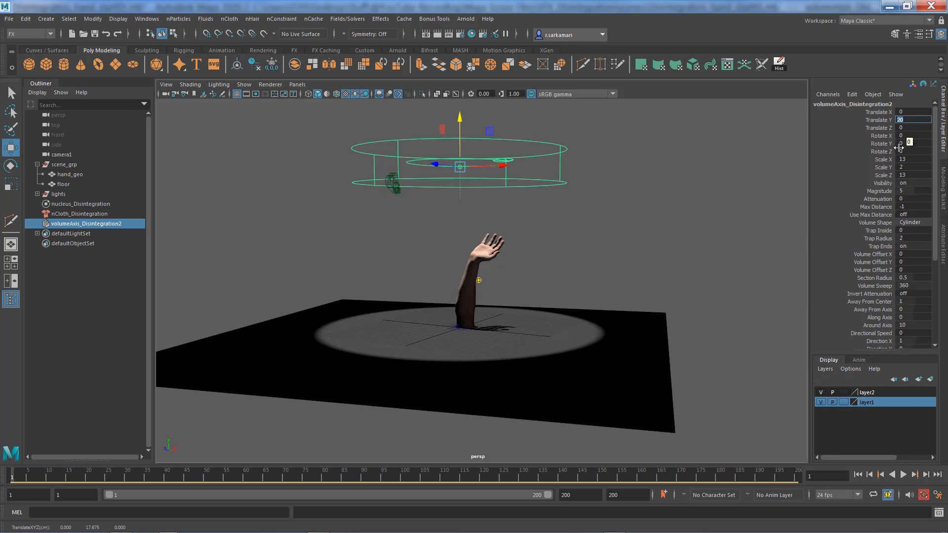
- Tilt the volume axis field by setting its Rotate Z to 25
{"action": "left_click", "coordinate": [910, 151]}
{"action": "type", "text": "2"}
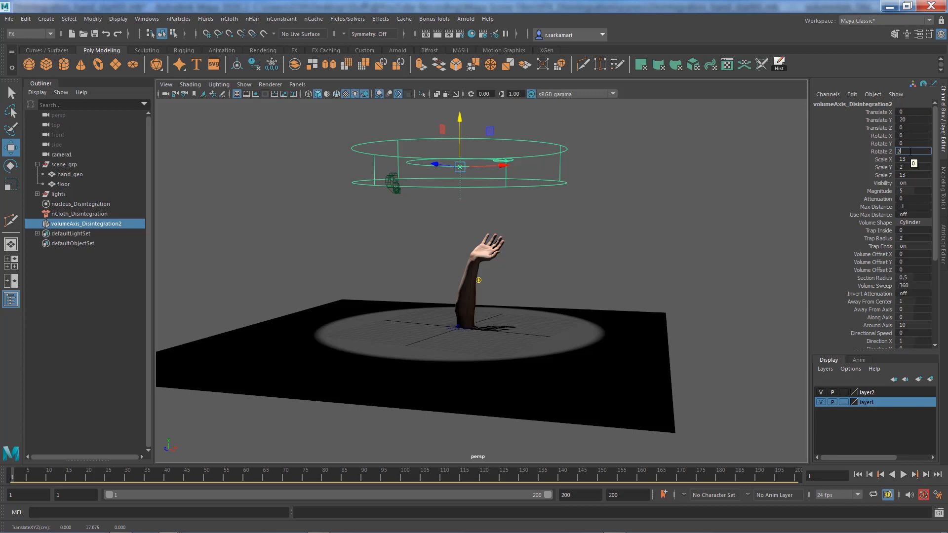
{"action": "type", "text": "5"}
{"action": "key", "text": "Return"}
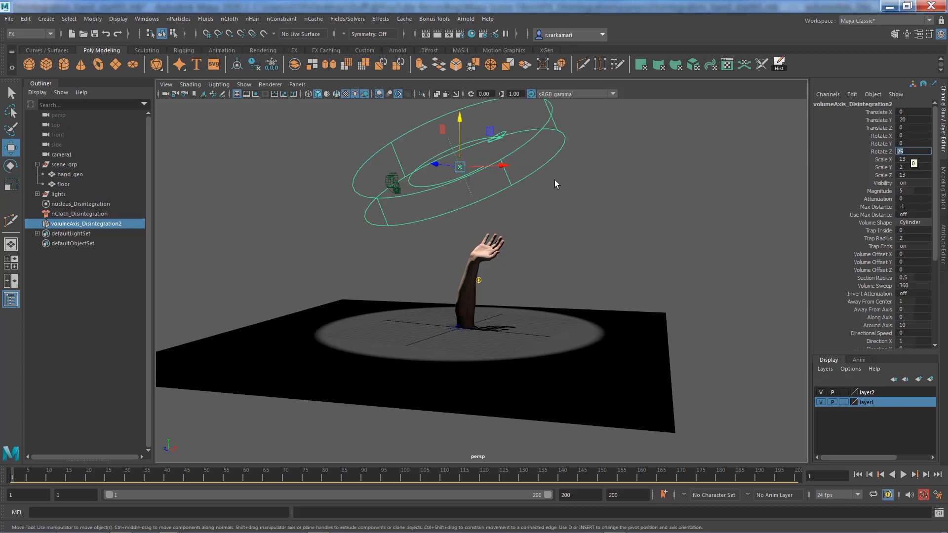
{"action": "left_click_drag", "start_coordinate": [434, 203], "coordinate": [505, 198], "text": "alt"}
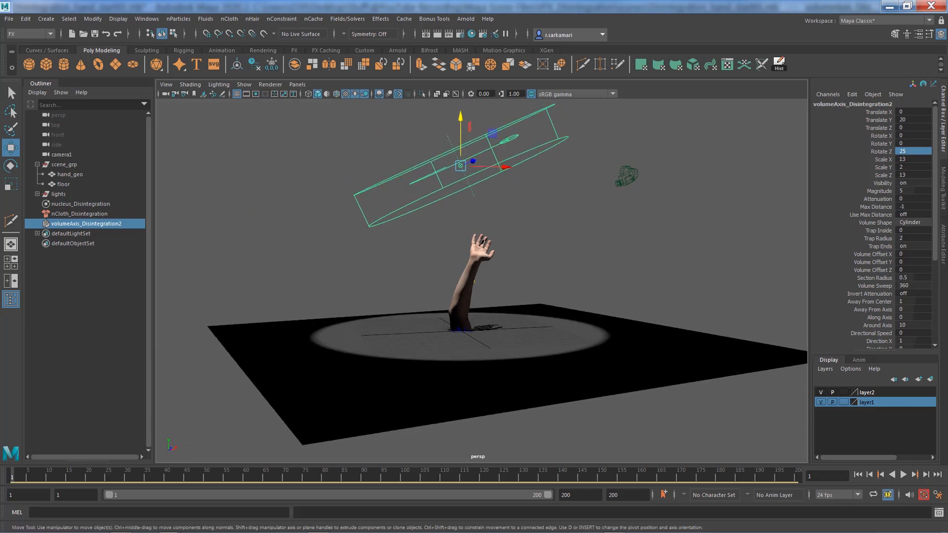
- Key the volume axis field's Translate Y and Rotate Z channels at frame 1
{"action": "left_click", "coordinate": [884, 121]}
{"action": "left_click", "coordinate": [887, 153], "text": "ctrl"}
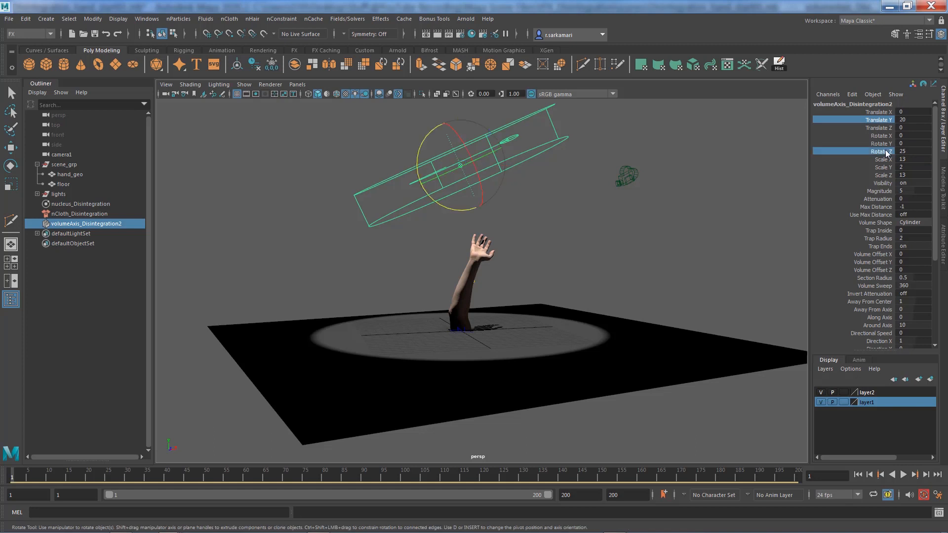
{"action": "right_click", "coordinate": [887, 154]}
{"action": "left_click", "coordinate": [874, 169]}
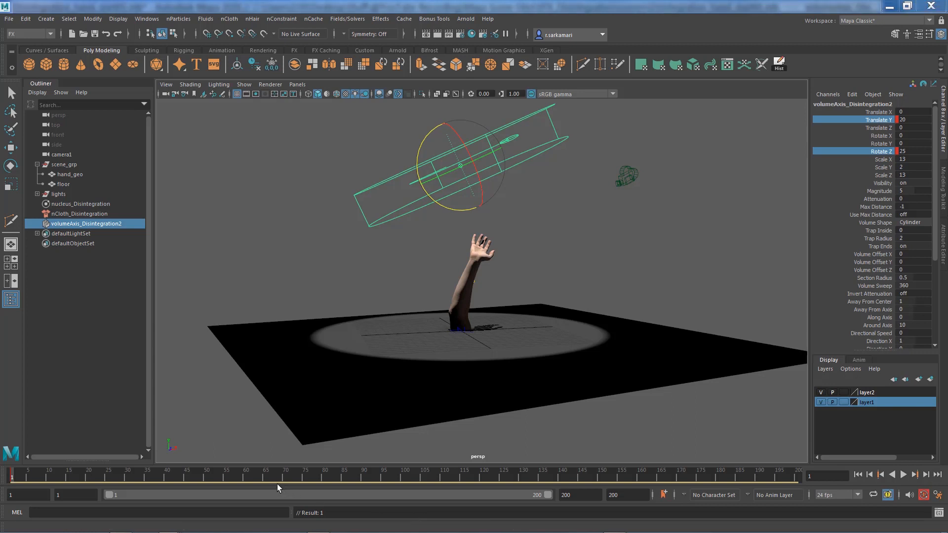
- At frame 50, lower the volume axis field below the floor and key its Translate Y at -5
{"action": "left_click", "coordinate": [208, 480]}
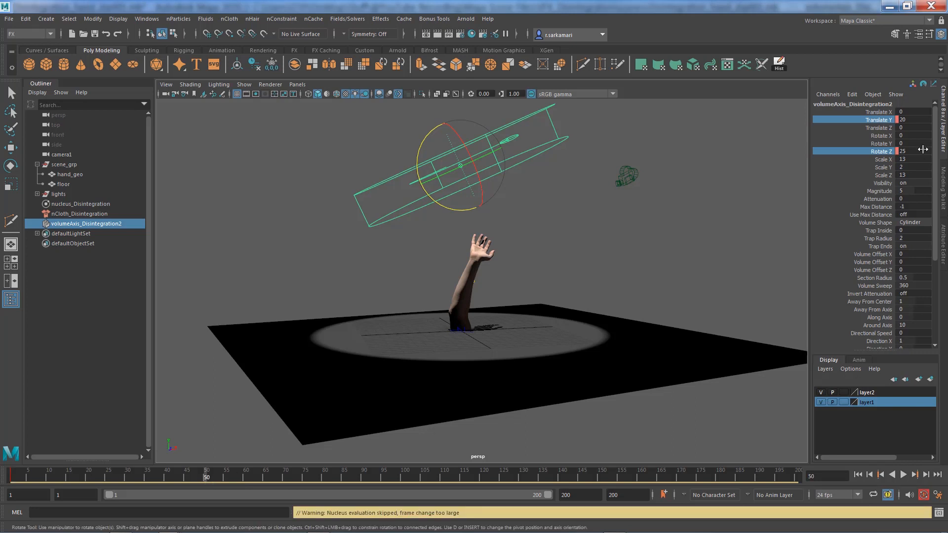
{"action": "left_click", "coordinate": [883, 120]}
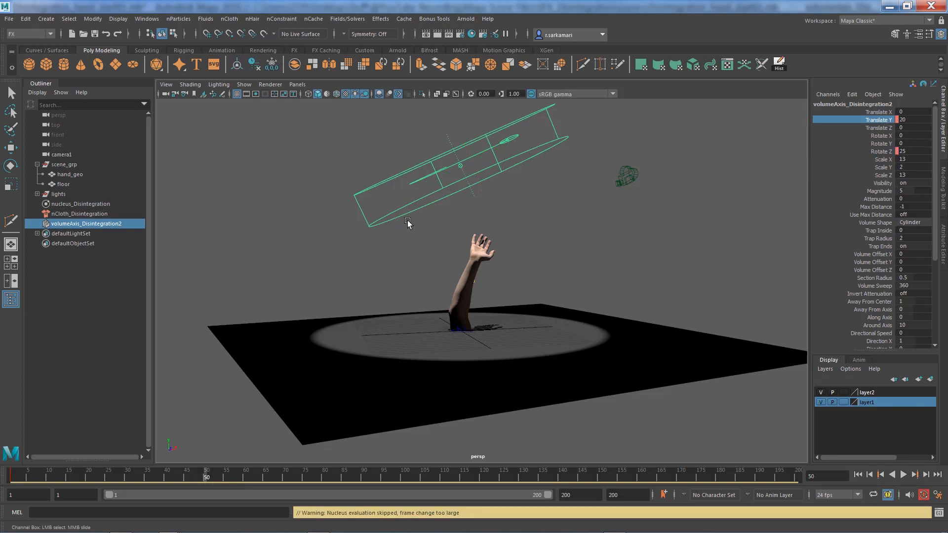
{"action": "left_click", "coordinate": [7, 147]}
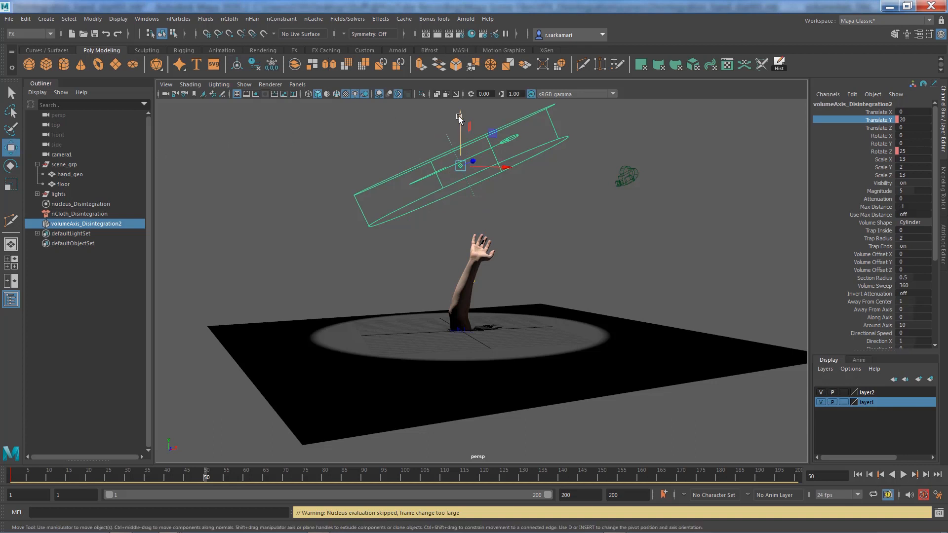
{"action": "left_click_drag", "start_coordinate": [459, 123], "coordinate": [459, 376]}
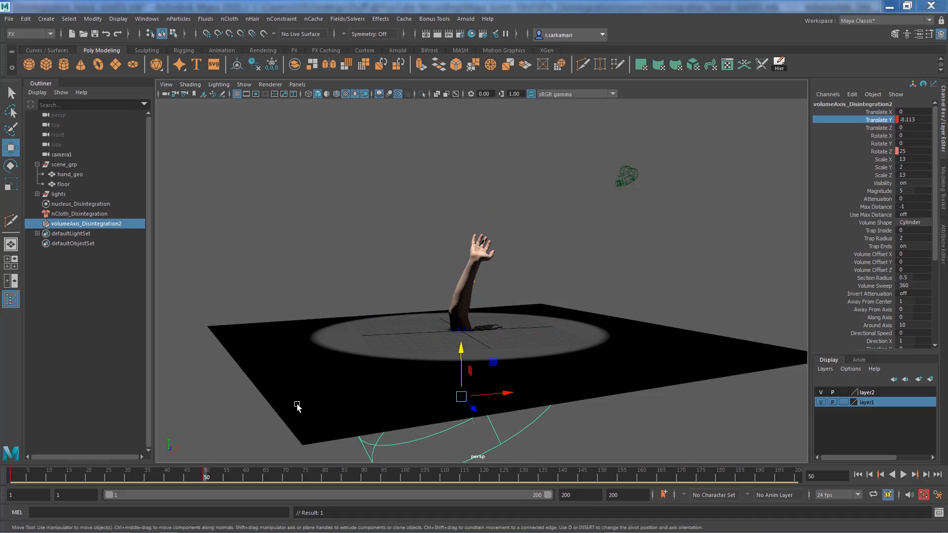
{"action": "left_click", "coordinate": [912, 120]}
{"action": "type", "text": "-5"}
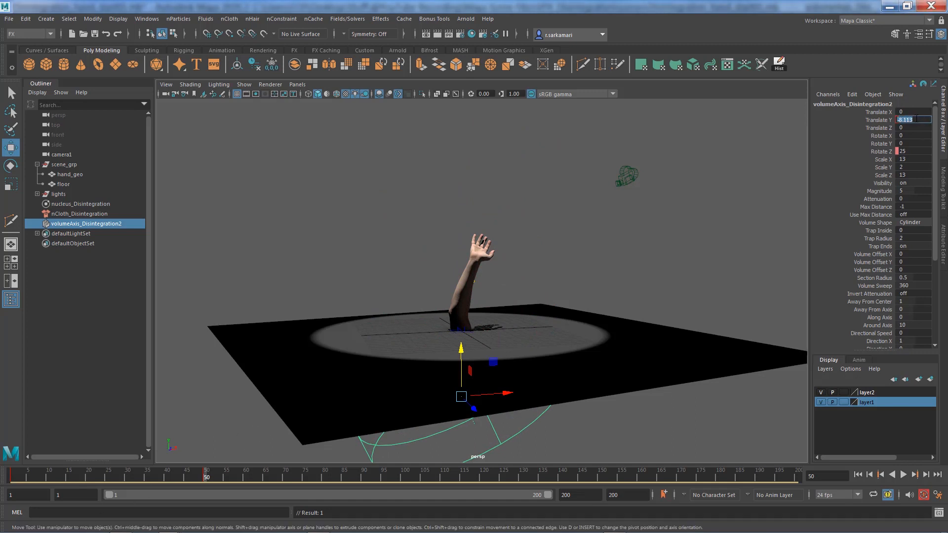
{"action": "key", "text": "Return"}
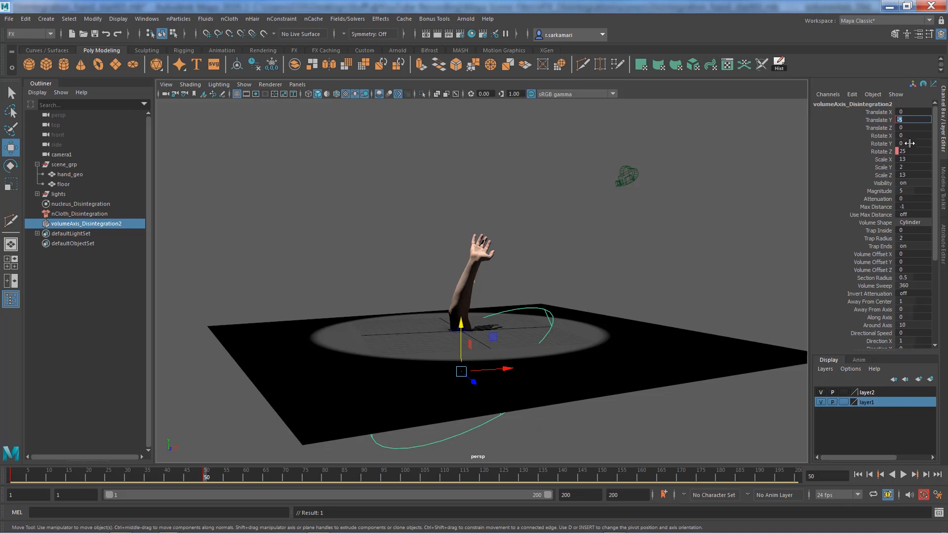
- Level the volume axis field at frame 50 by setting its Rotate Z to 0
{"action": "left_click", "coordinate": [910, 152]}
{"action": "type", "text": "0"}
{"action": "key", "text": "Return"}
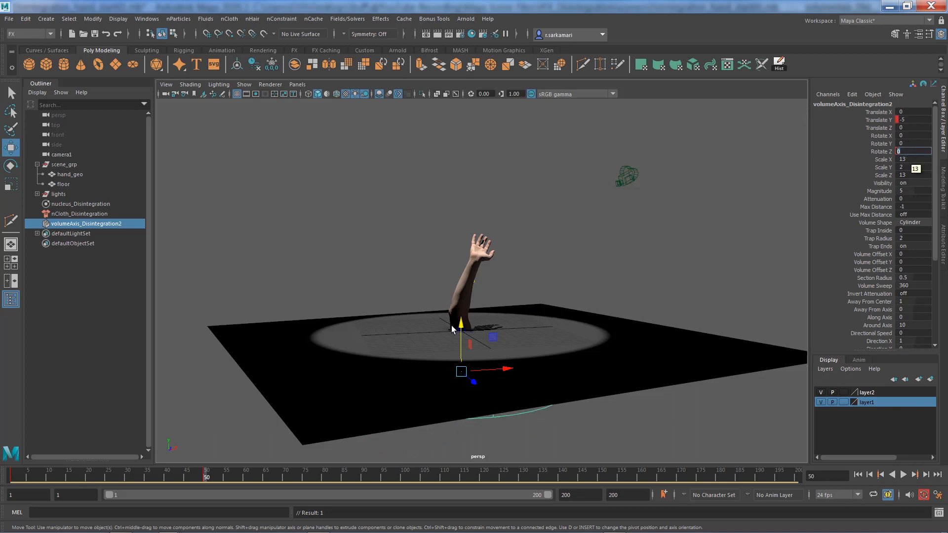
{"action": "key", "text": "alt+v"}
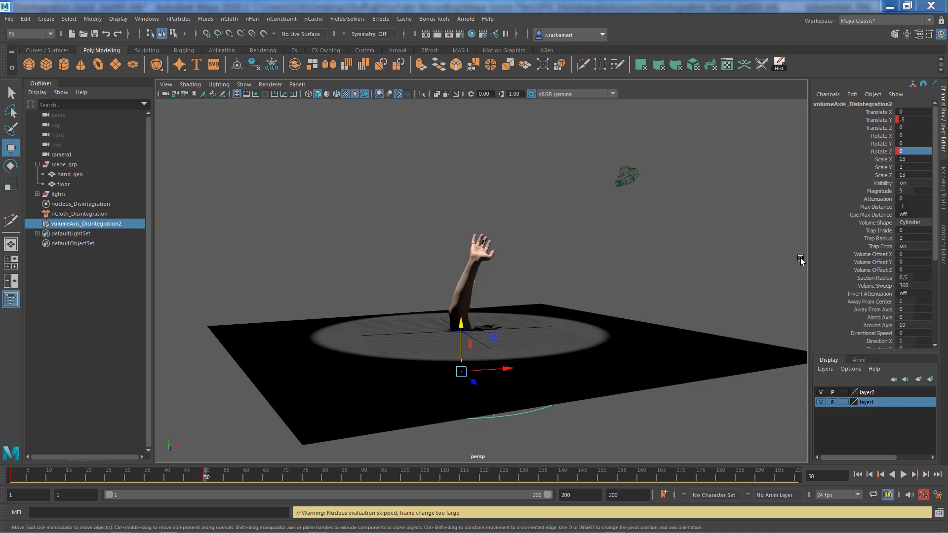
- Key the volume axis field's Magnitude at 5 on frame 50 and at 0 on frame 51
{"action": "left_click", "coordinate": [887, 192]}
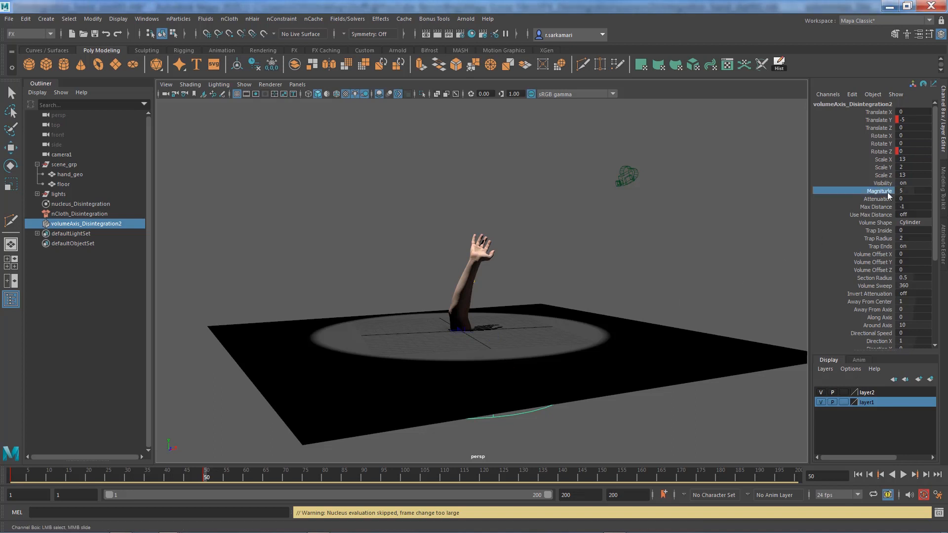
{"action": "right_click", "coordinate": [887, 192]}
{"action": "left_click", "coordinate": [866, 212]}
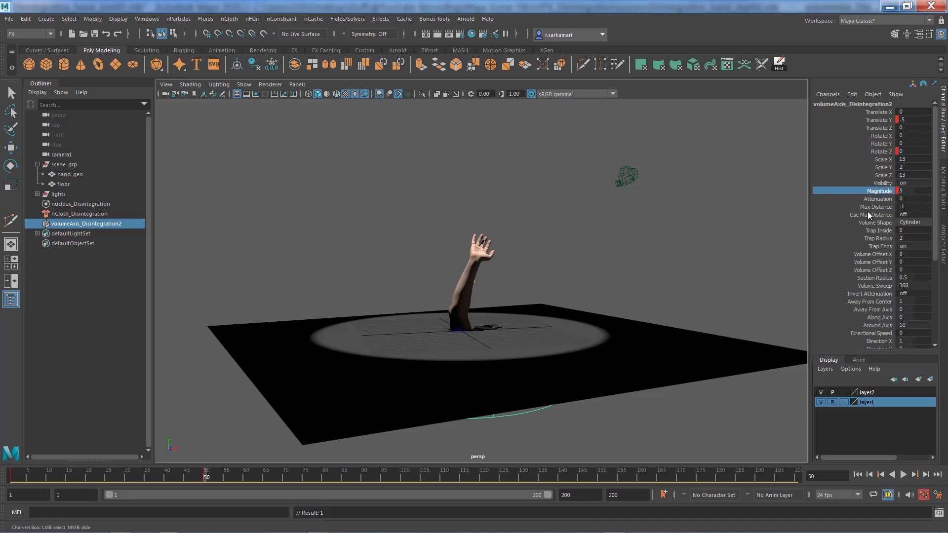
{"action": "left_click", "coordinate": [927, 474]}
{"action": "left_click", "coordinate": [902, 191]}
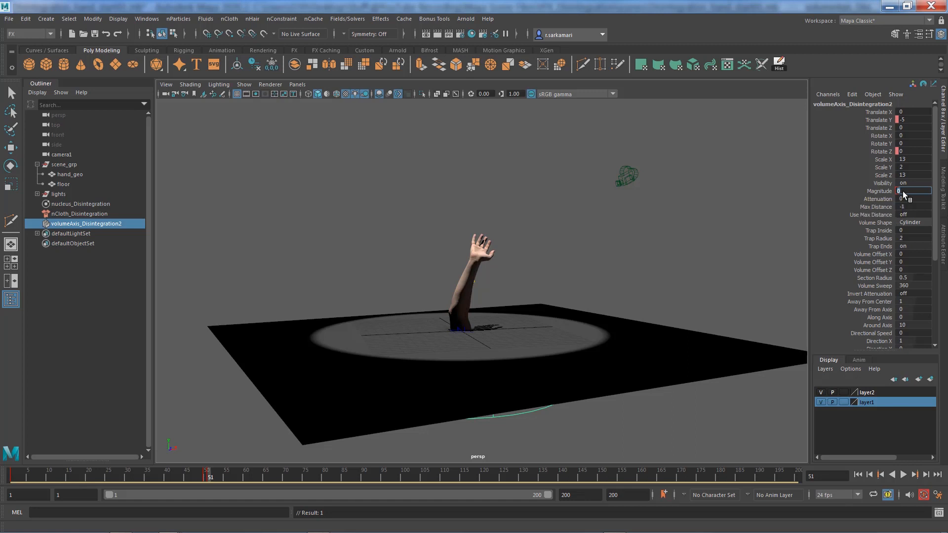
{"action": "key", "text": "Return"}
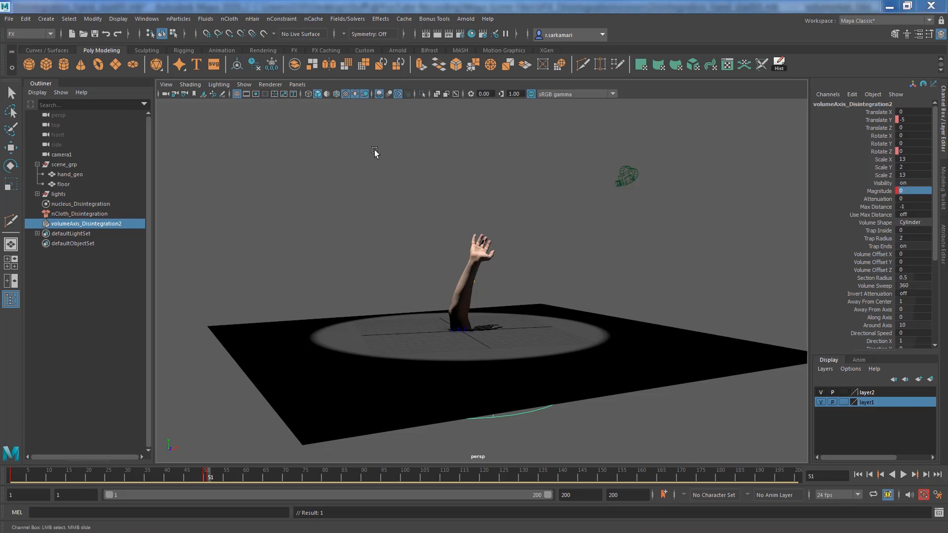
- Look through camera1 in the viewport and change the viewport background to black
{"action": "left_click", "coordinate": [297, 85]}
{"action": "mouse_move", "coordinate": [331, 99]}
{"action": "left_click", "coordinate": [413, 94]}
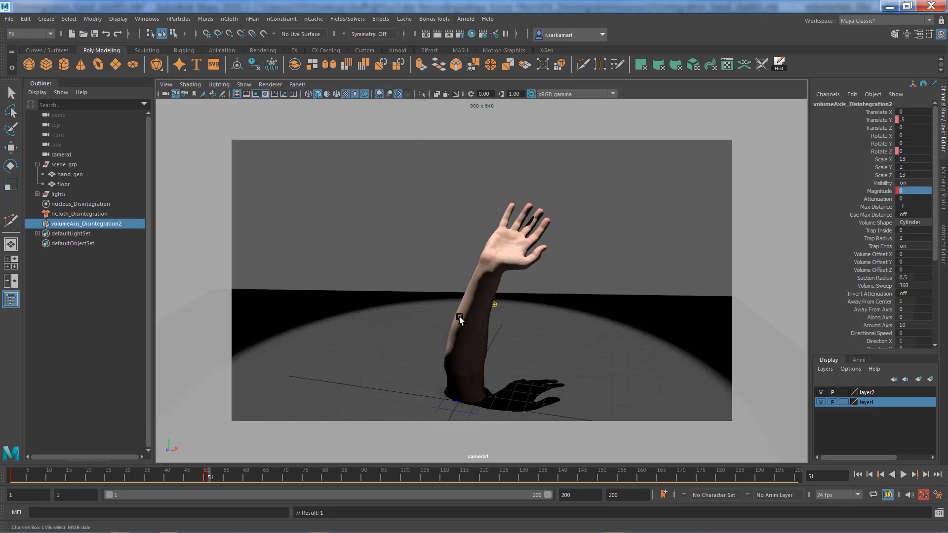
{"action": "key", "text": "alt+b"}
{"action": "key", "text": "alt+b"}
{"action": "key", "text": "alt+b"}
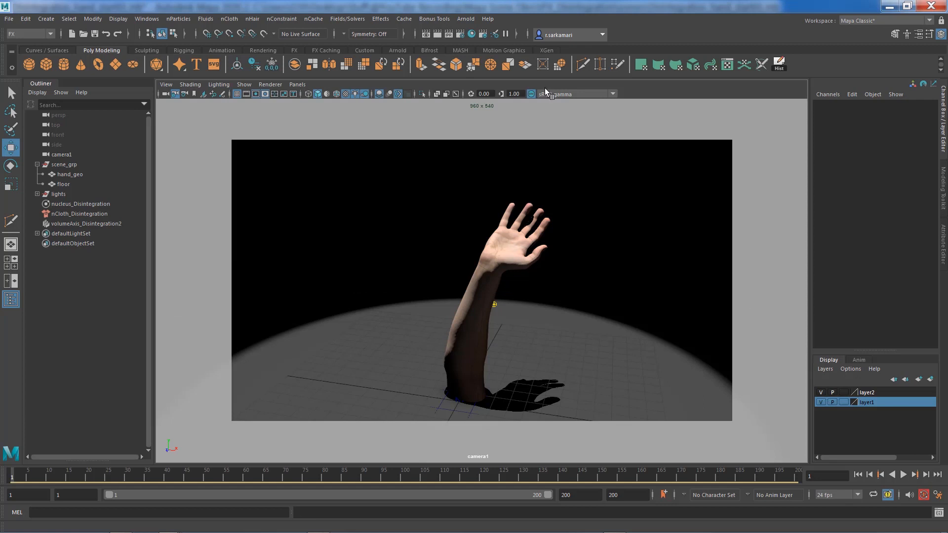
- Set the gravity of the nucleus_Disintegration solver to 0 and clear the selection
{"action": "left_click", "coordinate": [59, 206]}
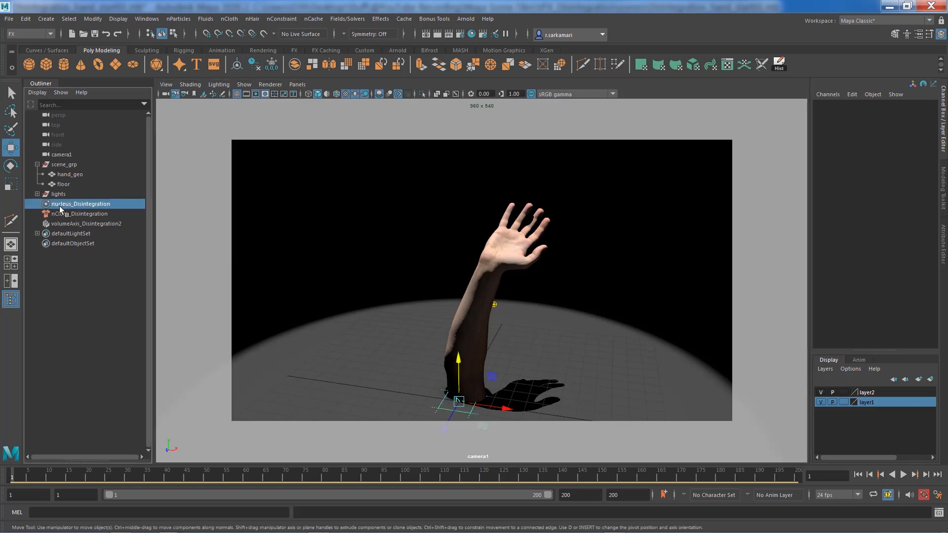
{"action": "key", "text": "ctrl+a"}
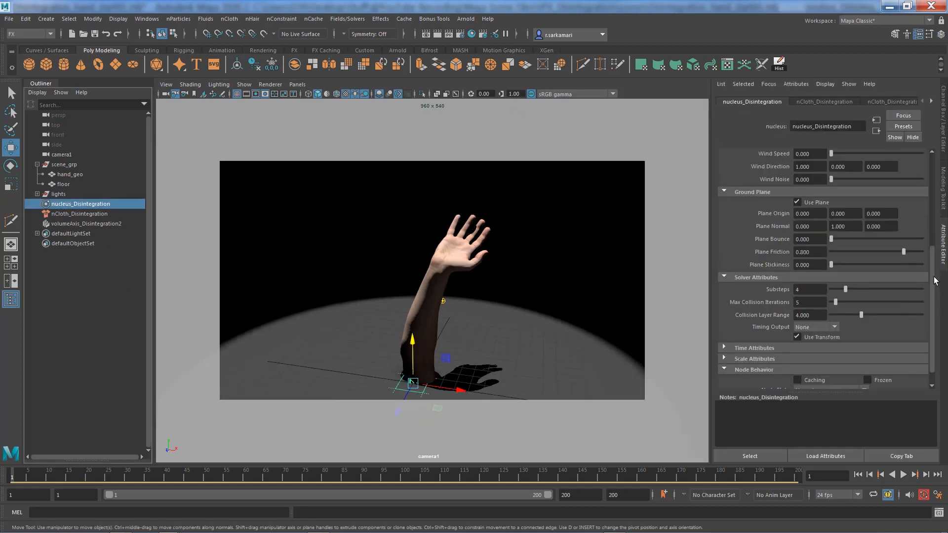
{"action": "scroll", "coordinate": [875, 252], "scroll_direction": "down", "scroll_amount": 2}
{"action": "scroll", "coordinate": [875, 252], "scroll_direction": "up", "scroll_amount": 3}
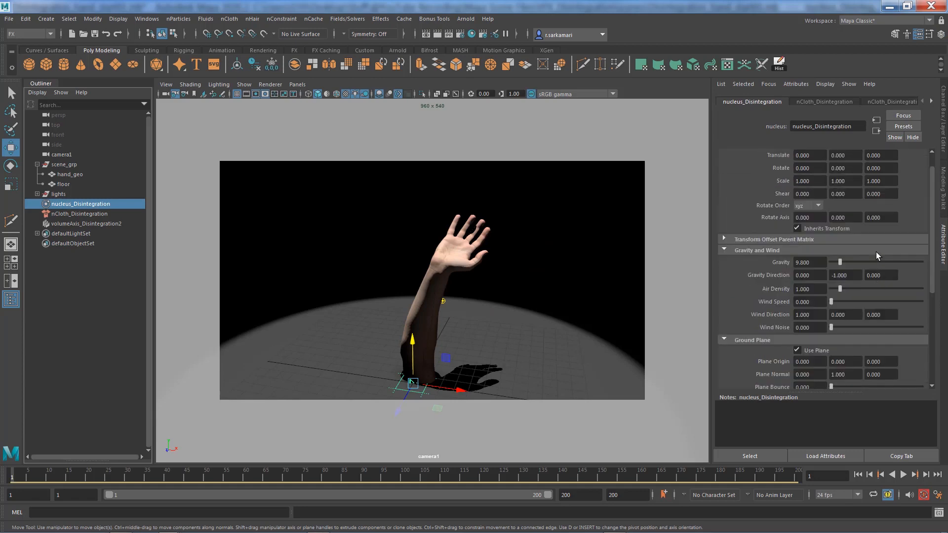
{"action": "left_click", "coordinate": [809, 262]}
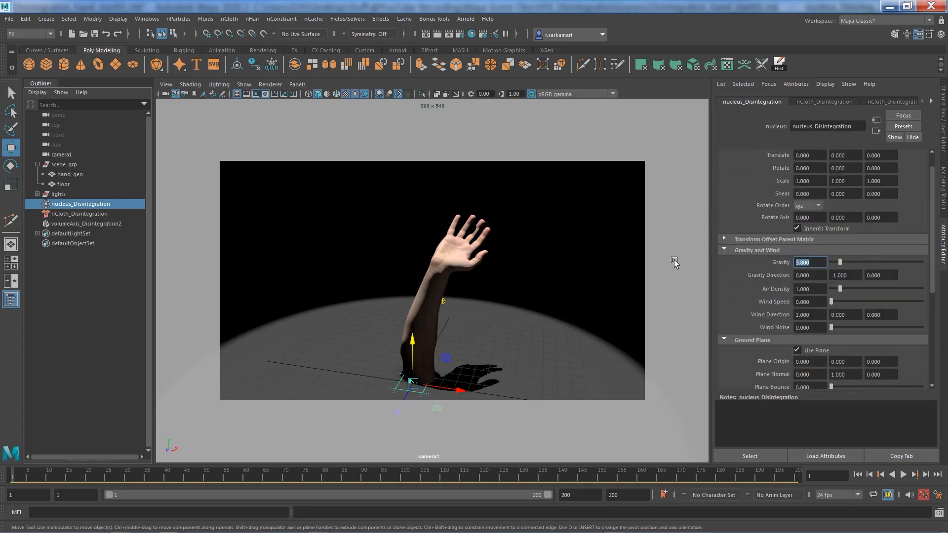
{"action": "type", "text": "0"}
{"action": "key", "text": "Return"}
{"action": "left_click", "coordinate": [61, 313]}
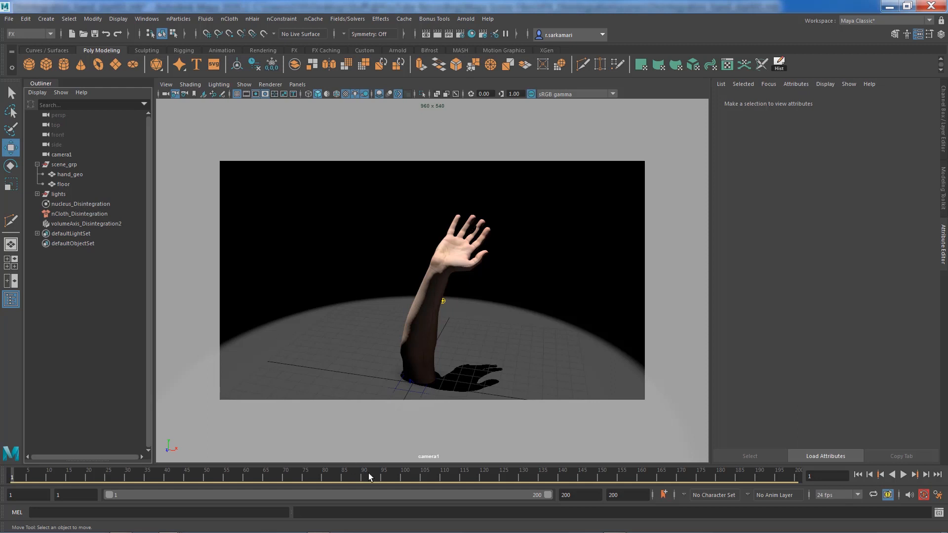
- Create a playblast of the disintegration from camera1 with H.264 encoding at 0.50 scale, review it and close the player
{"action": "right_click", "coordinate": [387, 481]}
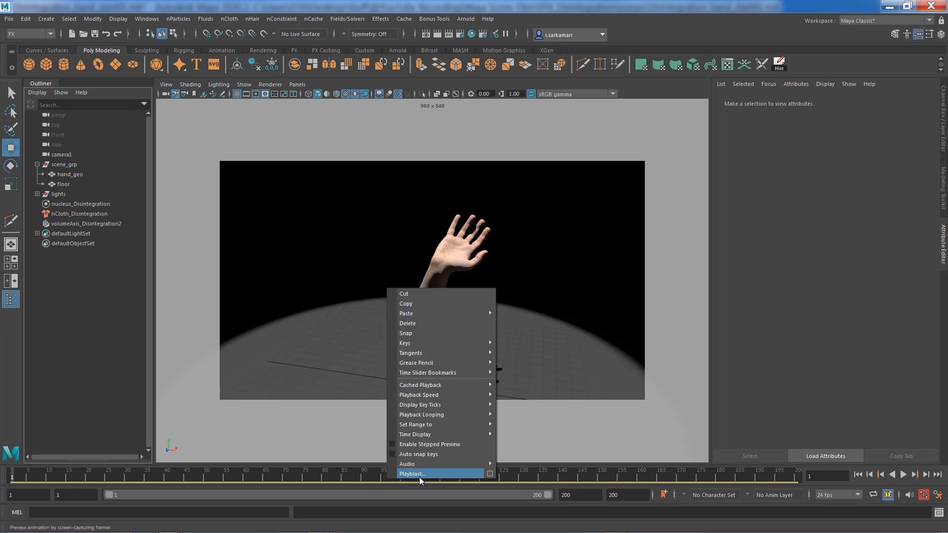
{"action": "left_click", "coordinate": [490, 474]}
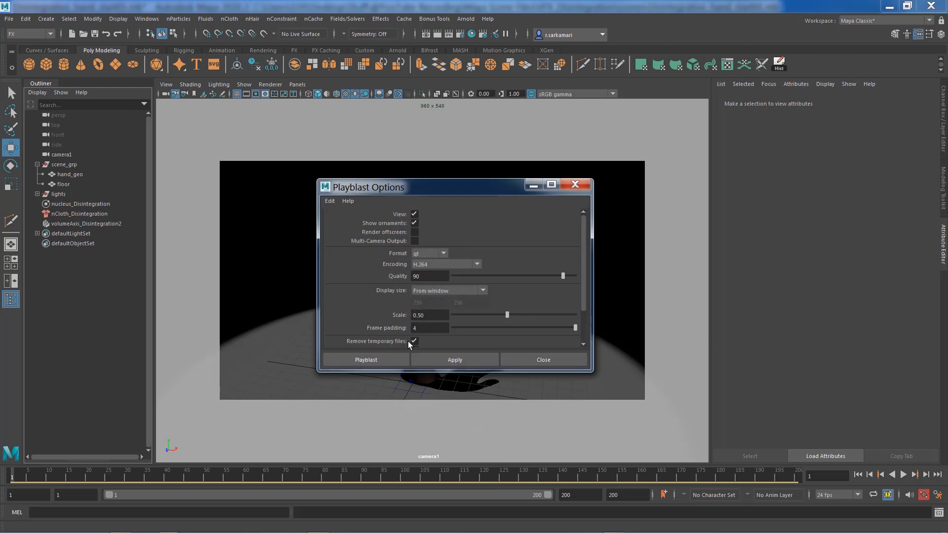
{"action": "left_click", "coordinate": [384, 357]}
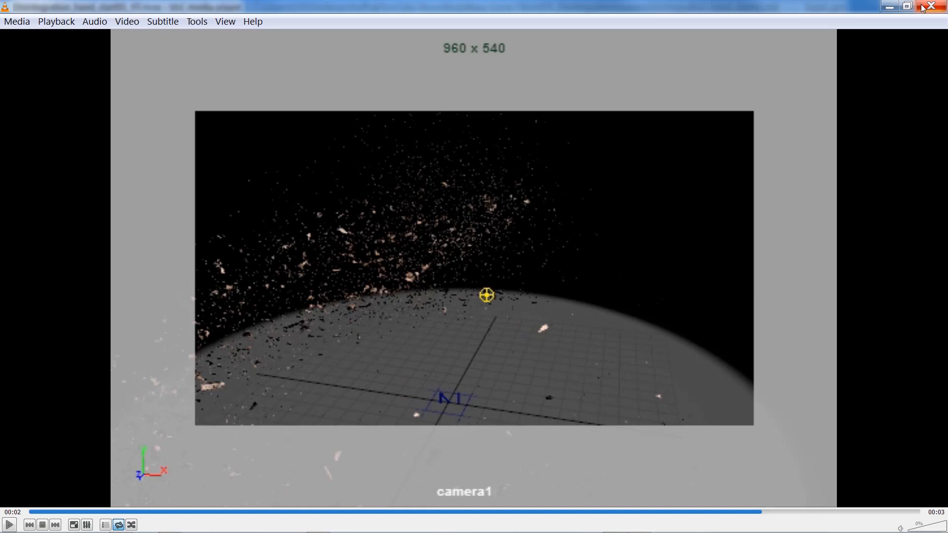
{"action": "left_click", "coordinate": [931, 6]}
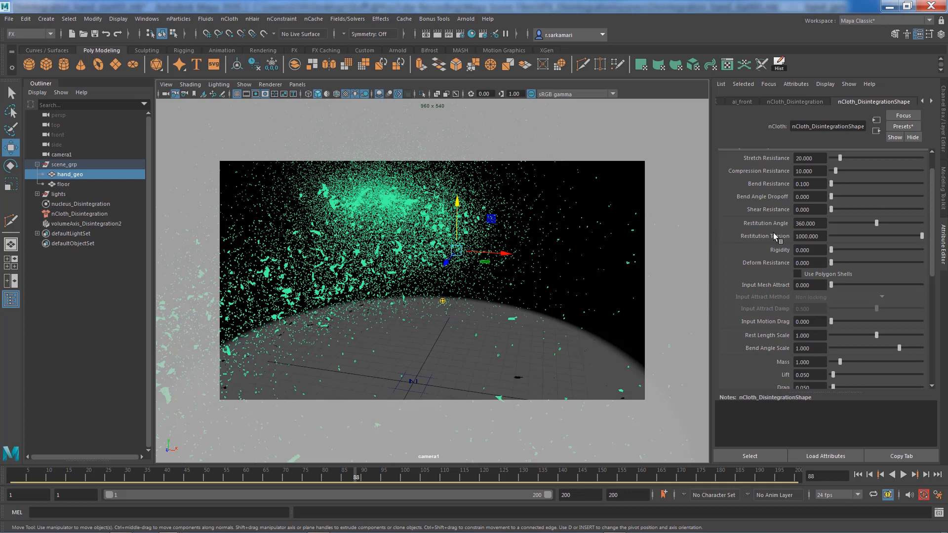
- Set the gravity of the nucleus_Disintegration solver to 0.2 and return to the first frame
{"action": "left_click", "coordinate": [65, 204]}
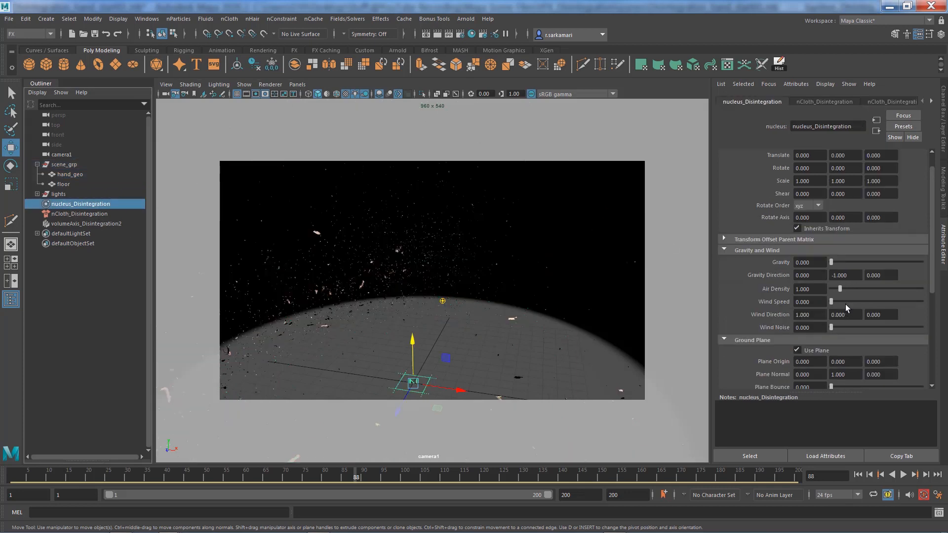
{"action": "left_click_drag", "start_coordinate": [821, 262], "coordinate": [715, 264]}
{"action": "type", "text": "0.2"}
{"action": "key", "text": "Return"}
{"action": "left_click", "coordinate": [858, 475]}
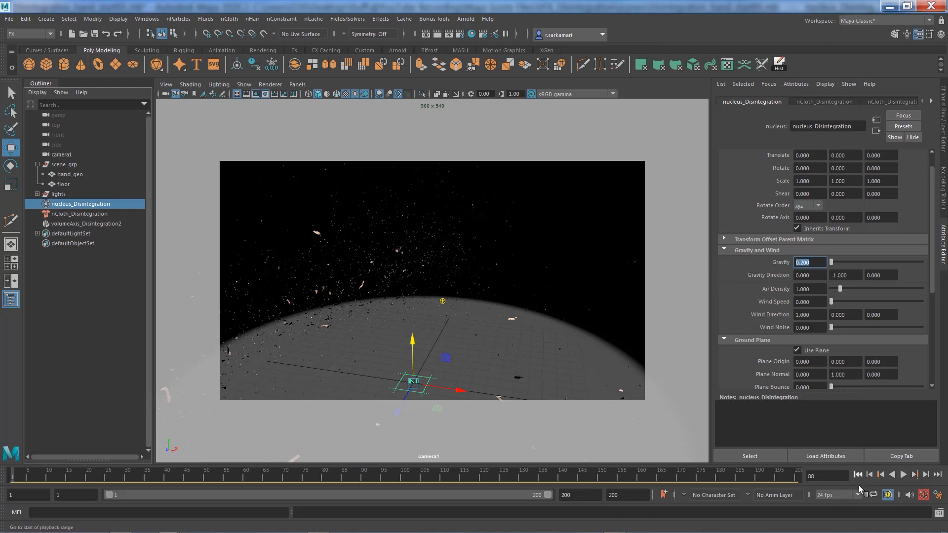
- Open the Uniform field creation options for the hand mesh and set the magnitude to 1.5
{"action": "left_click", "coordinate": [429, 295]}
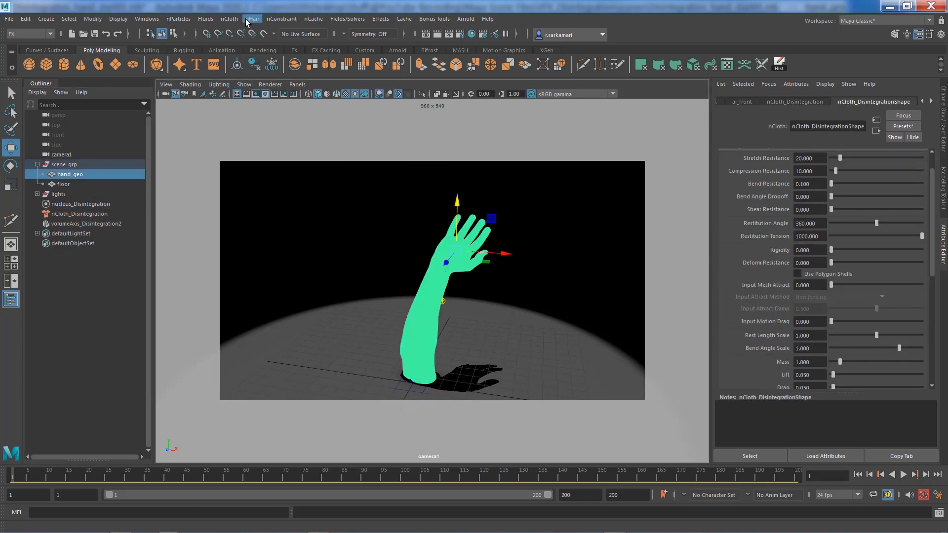
{"action": "left_click", "coordinate": [344, 20]}
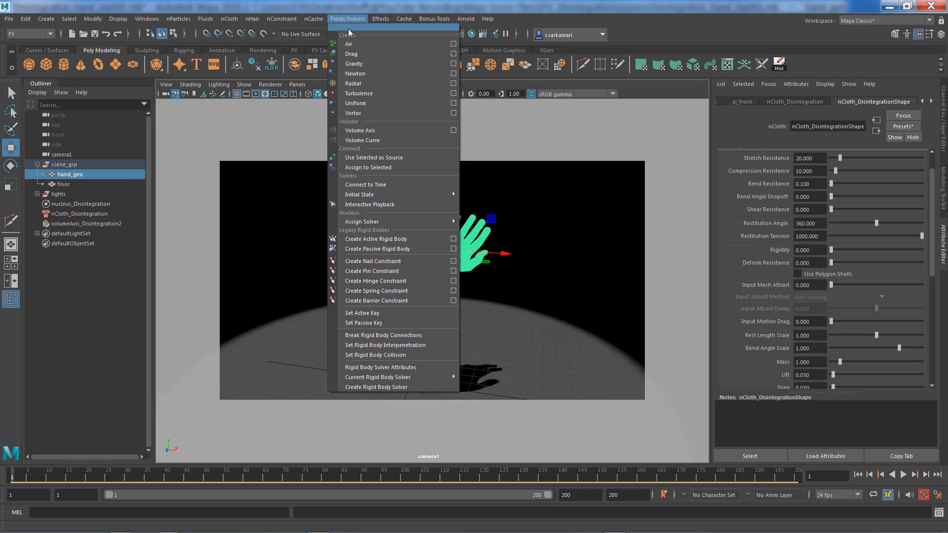
{"action": "left_click", "coordinate": [453, 103]}
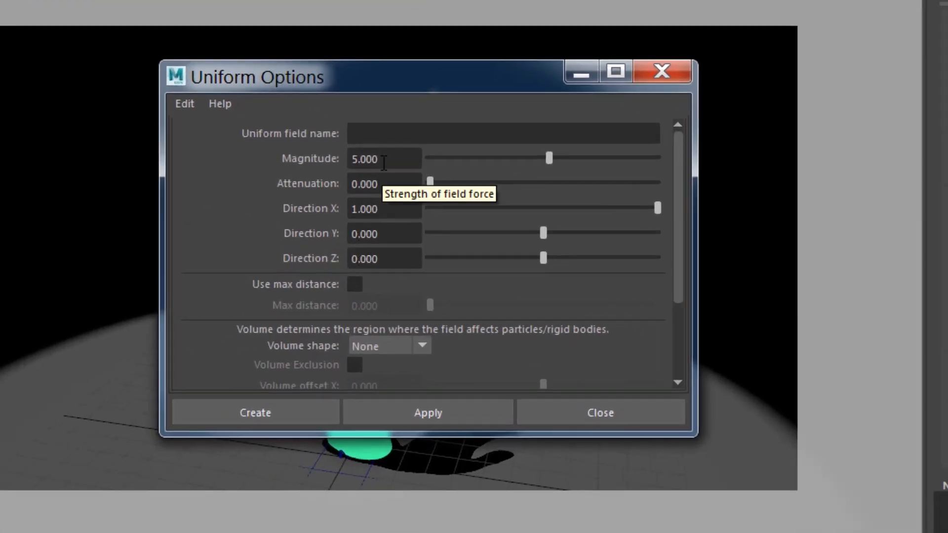
{"action": "left_click_drag", "start_coordinate": [384, 161], "coordinate": [298, 163]}
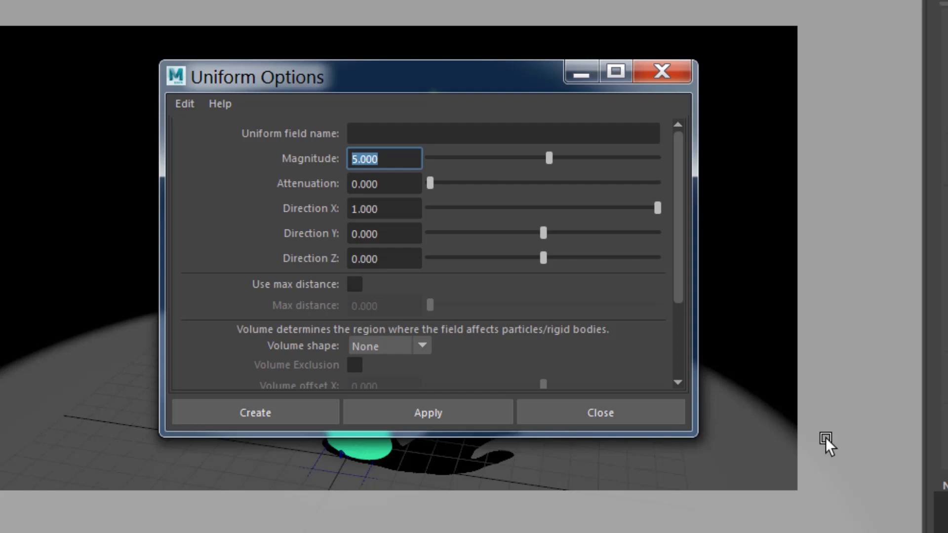
{"action": "type", "text": "1.5"}
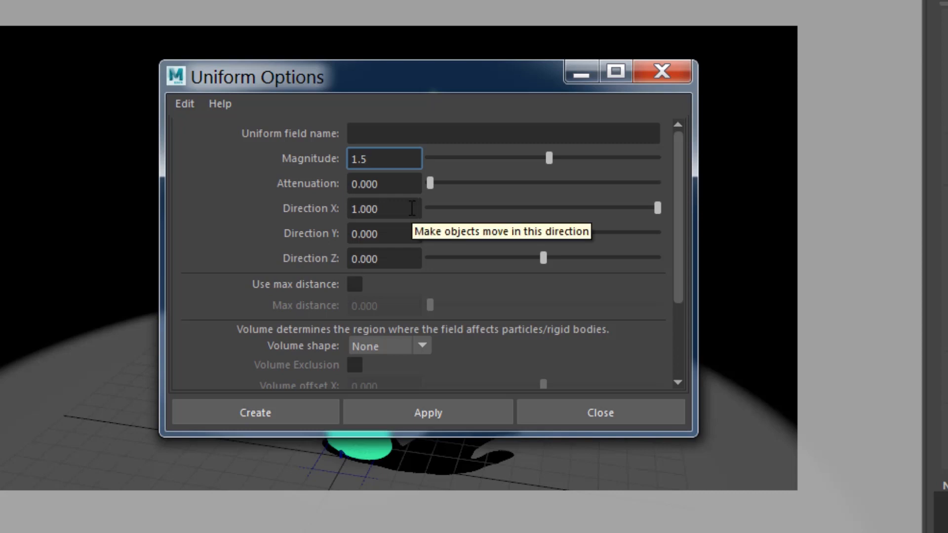
- Set the uniform field's direction to 0.6 in X, 0.3 in Y and 0.4 in Z
{"action": "left_click", "coordinate": [413, 210]}
{"action": "type", "text": "6"}
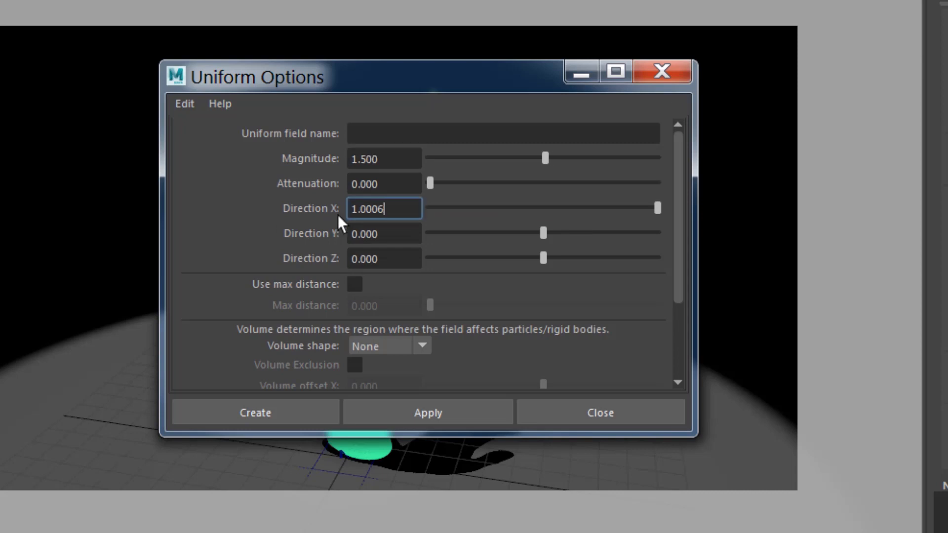
{"action": "key", "text": "ctrl+a"}
{"action": "type", "text": ".6"}
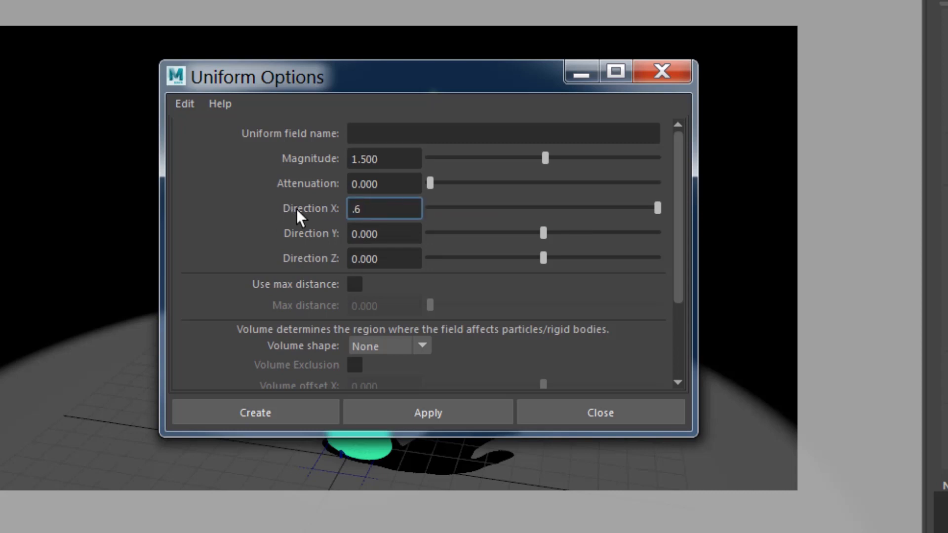
{"action": "key", "text": "Tab"}
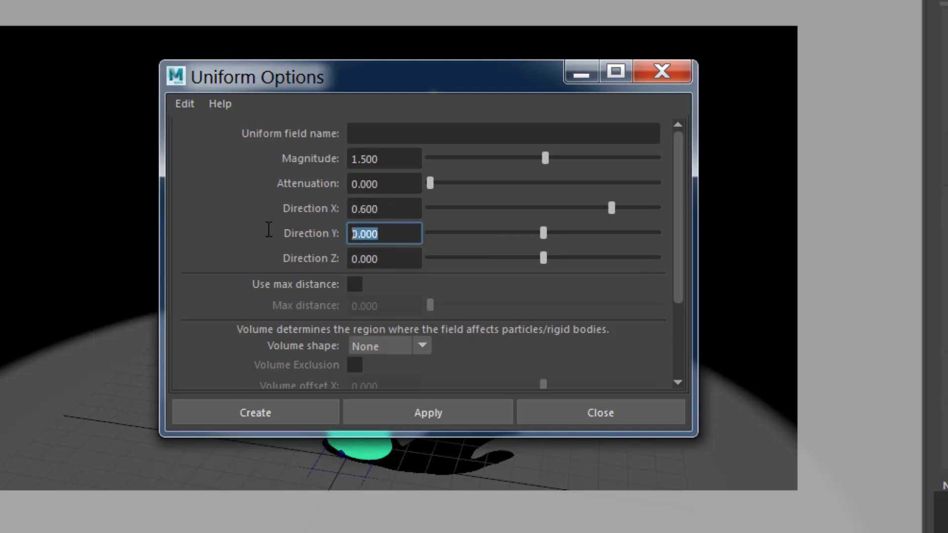
{"action": "type", "text": ".3"}
{"action": "key", "text": "Tab"}
{"action": "type", "text": ".4"}
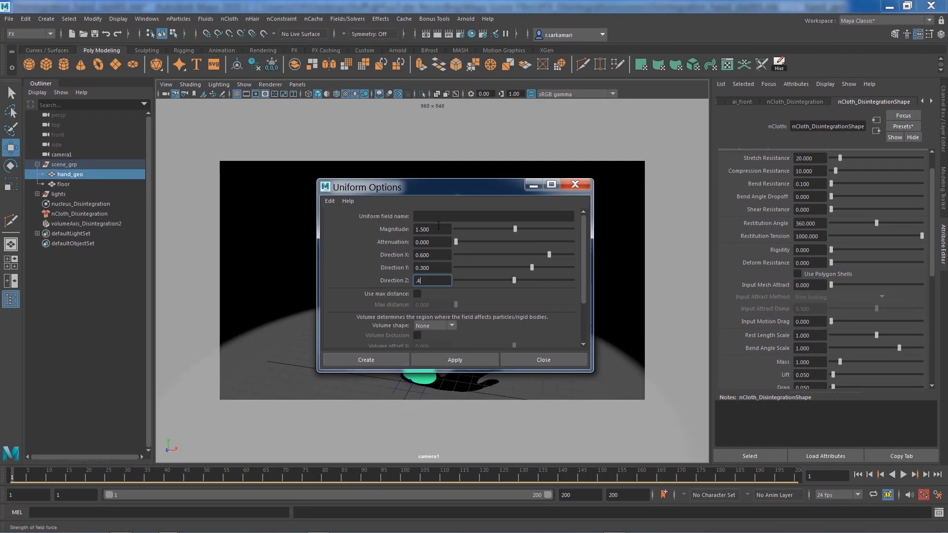
- Name the uniform field Uniform_Disintegration and create it on the hand mesh
{"action": "left_click", "coordinate": [428, 213]}
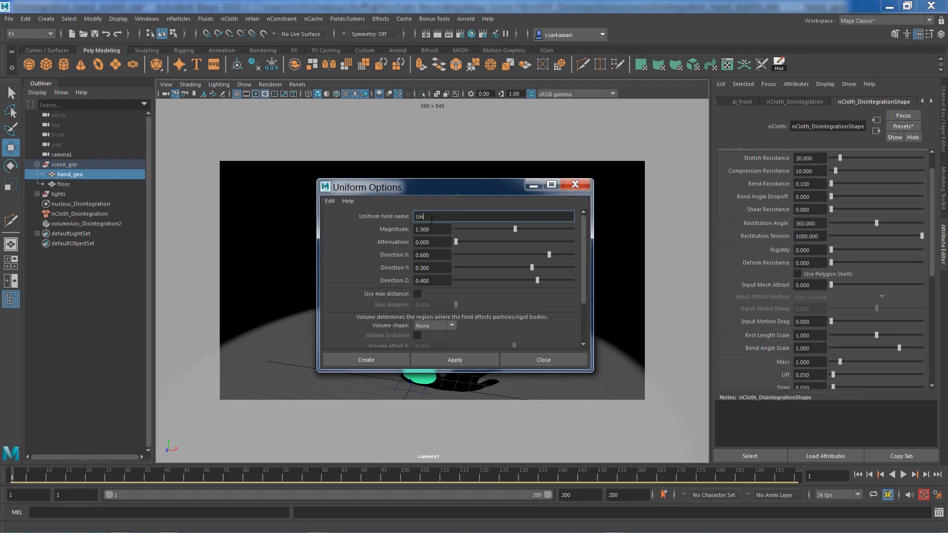
{"action": "type", "text": "Uniform_Disintegration"}
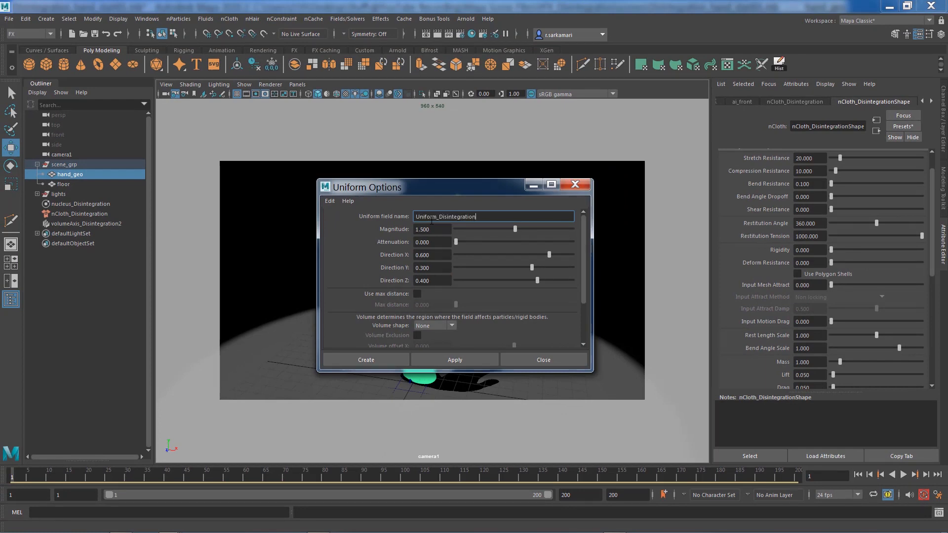
{"action": "left_click", "coordinate": [359, 355]}
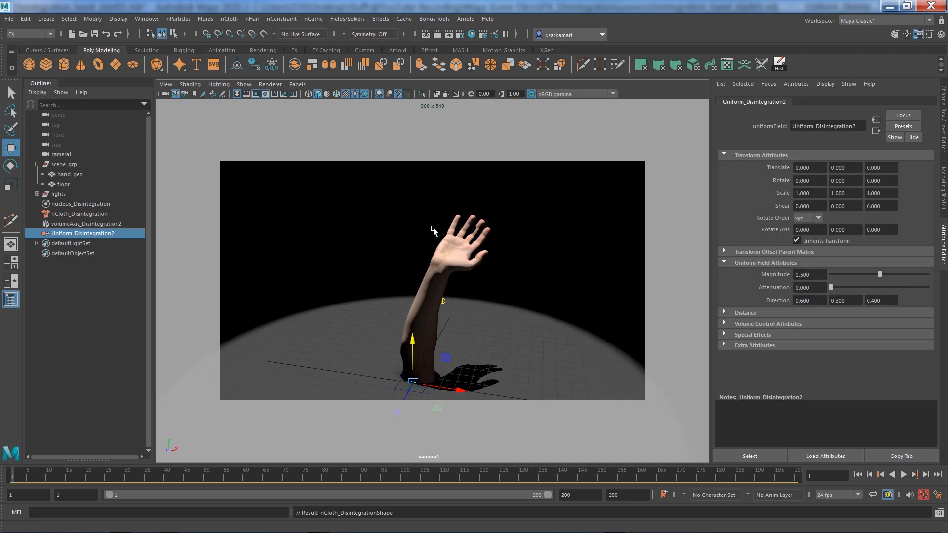
- Open the Turbulence field creation options for the hand mesh and name the field Turb_Disintegration
{"action": "left_click", "coordinate": [441, 246]}
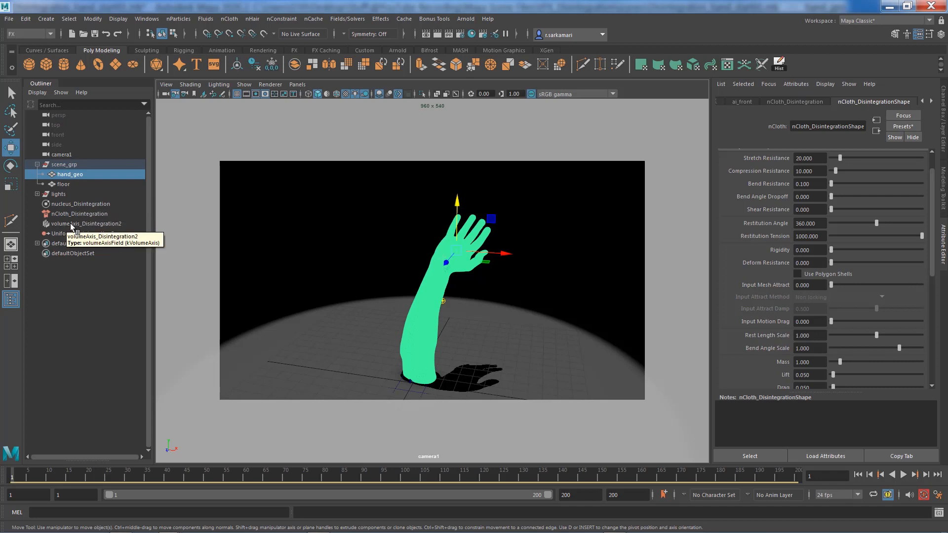
{"action": "left_click", "coordinate": [312, 19]}
{"action": "mouse_move", "coordinate": [277, 19]}
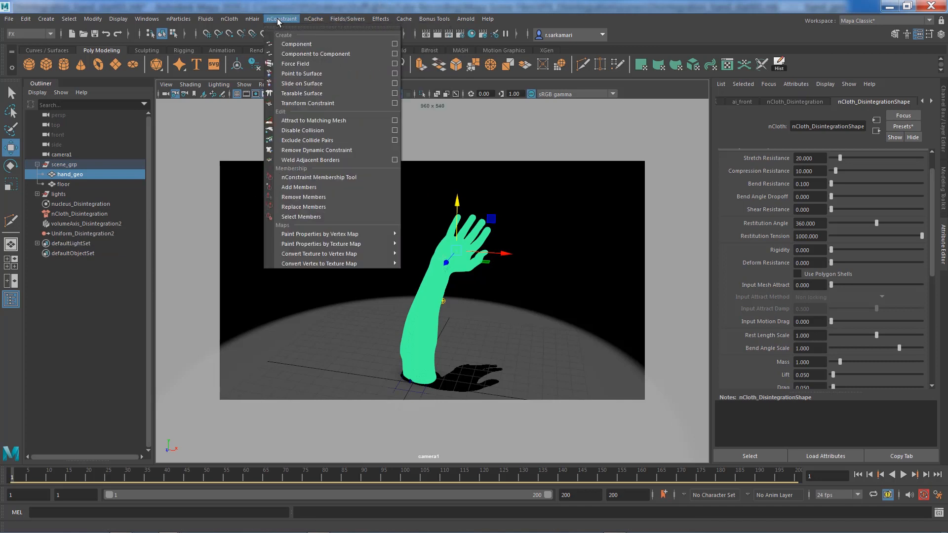
{"action": "mouse_move", "coordinate": [339, 19]}
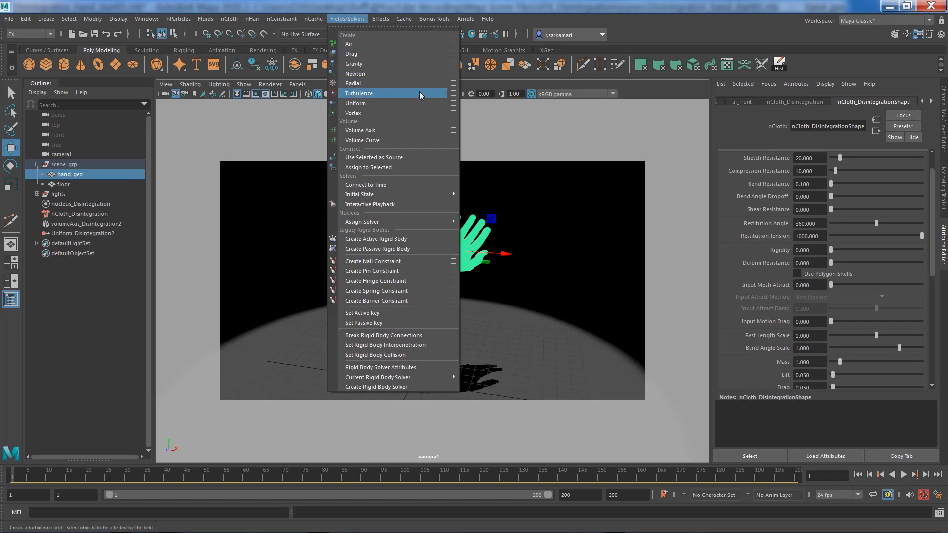
{"action": "left_click", "coordinate": [453, 93]}
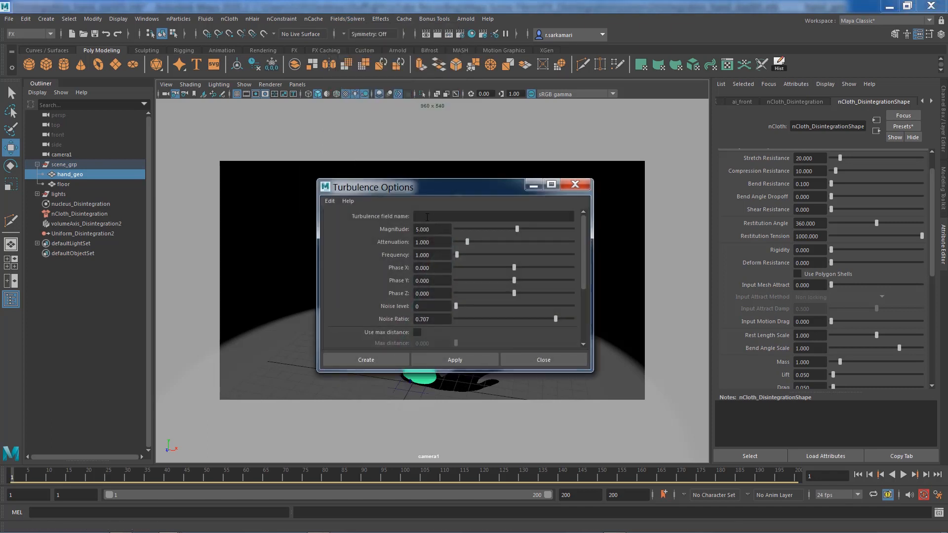
{"action": "left_click", "coordinate": [426, 216]}
{"action": "type", "text": "Tur"}
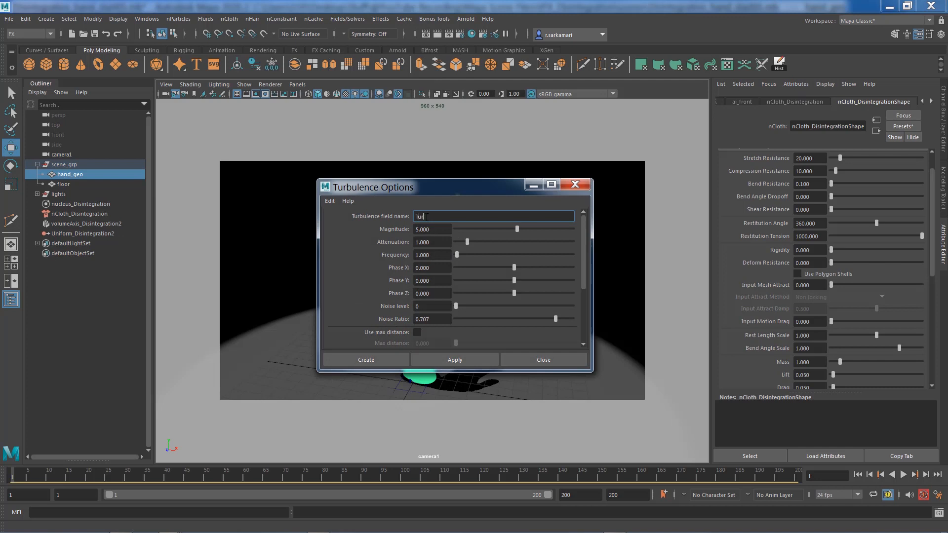
{"action": "type", "text": "b_Disintegration"}
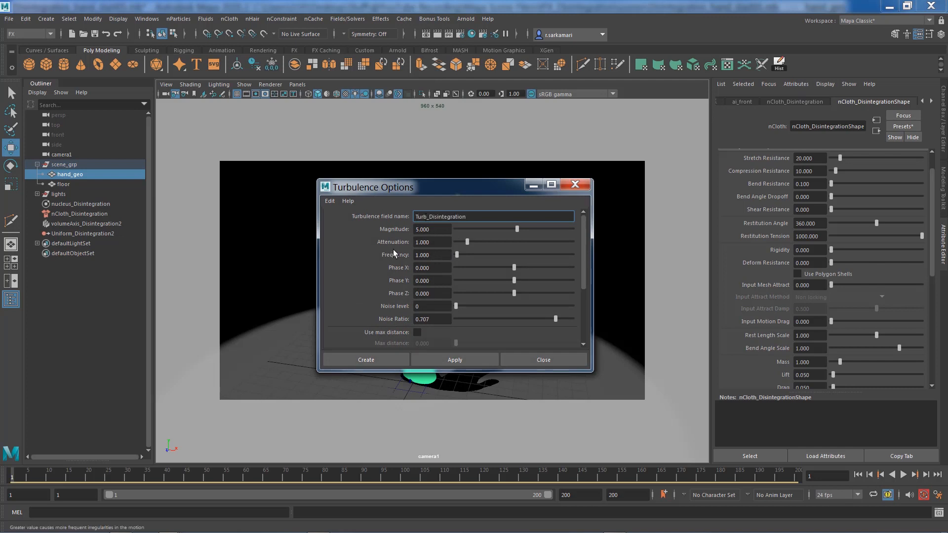
- Create the turbulence field with a magnitude of 0.75 and a frequency of 0.5
{"action": "key", "text": "Tab"}
{"action": "type", "text": ".75"}
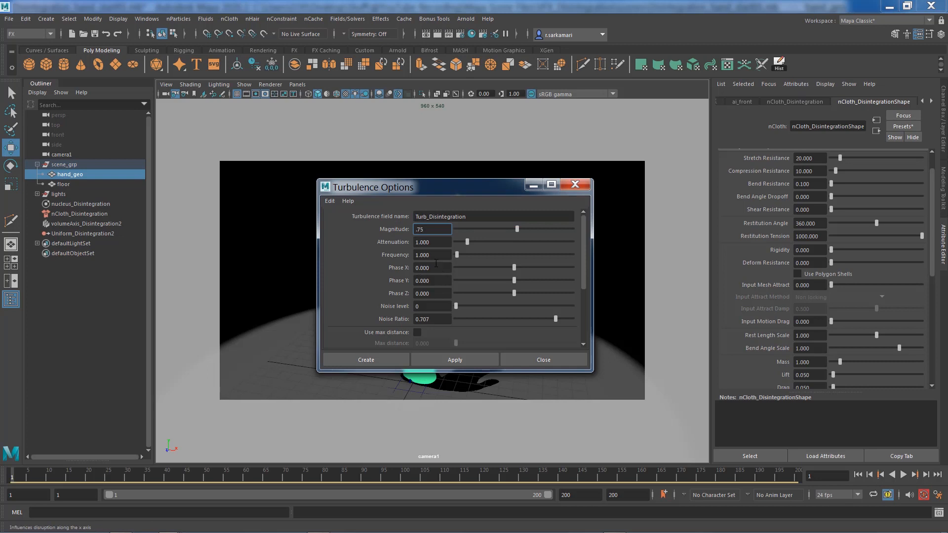
{"action": "key", "text": "Tab"}
{"action": "key", "text": "Tab"}
{"action": "type", "text": ".5"}
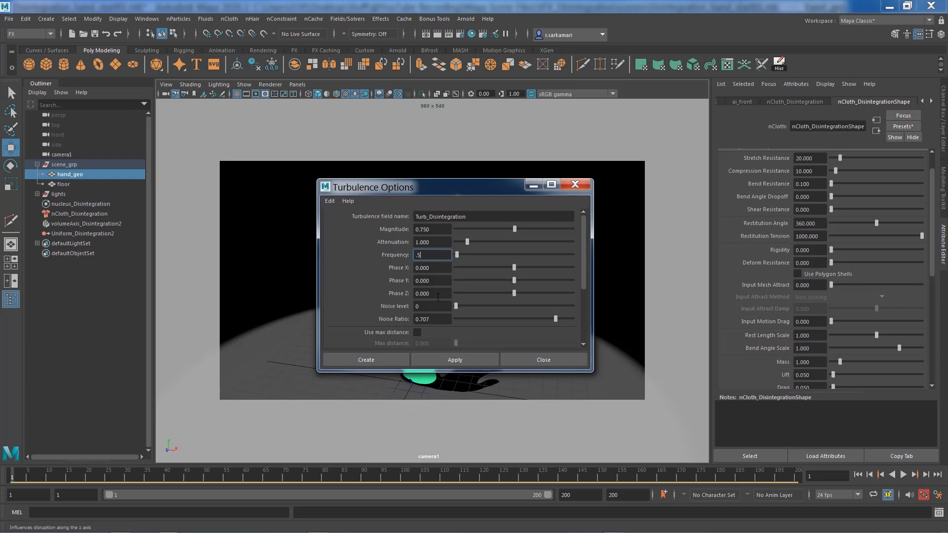
{"action": "left_click", "coordinate": [381, 360]}
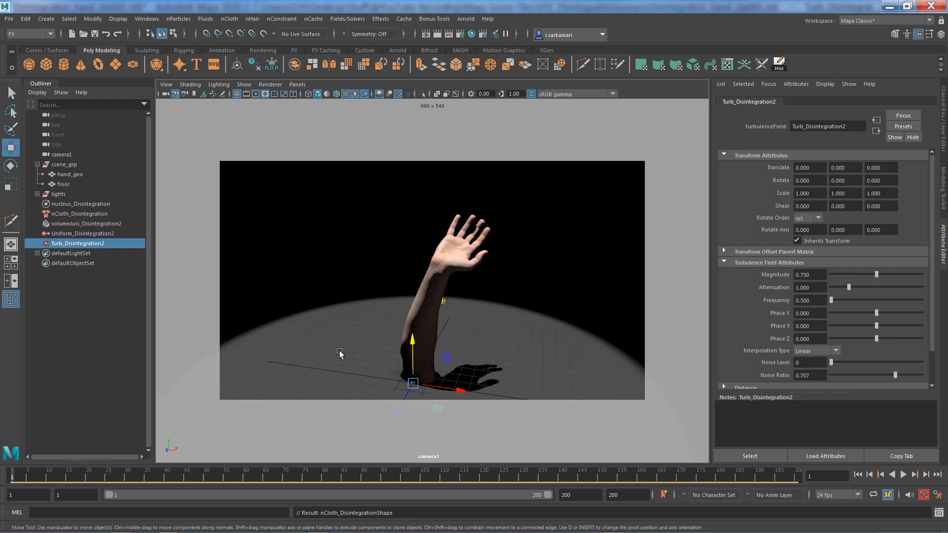
- Create a playblast of the disintegration with the uniform and turbulence fields, using H.264 encoding at 0.50 scale, and return to the first frame
{"action": "right_click", "coordinate": [463, 482]}
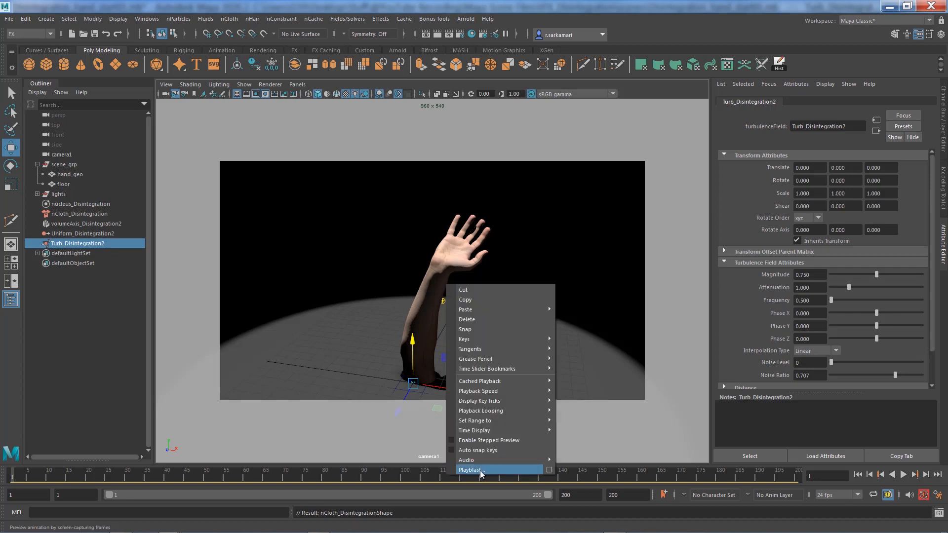
{"action": "left_click", "coordinate": [548, 470]}
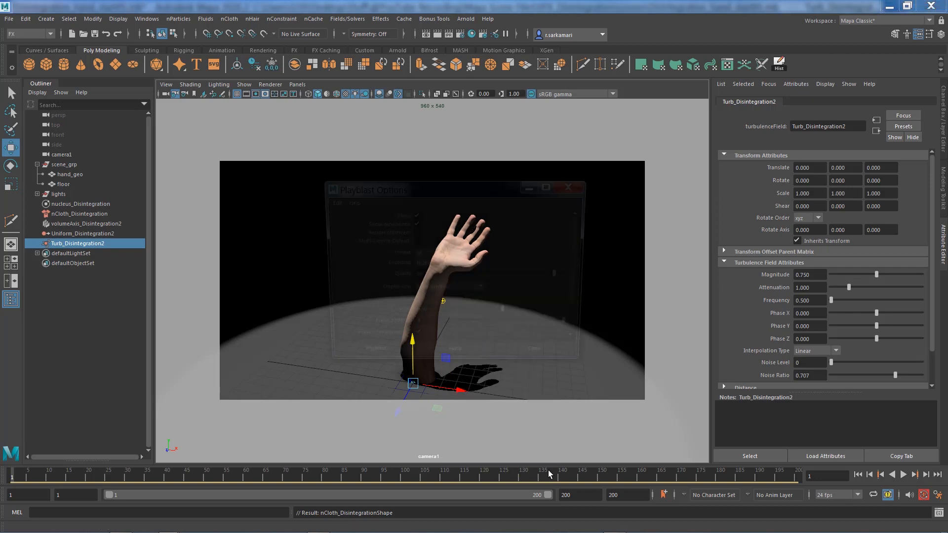
{"action": "scroll", "coordinate": [457, 334], "scroll_direction": "down", "scroll_amount": 2}
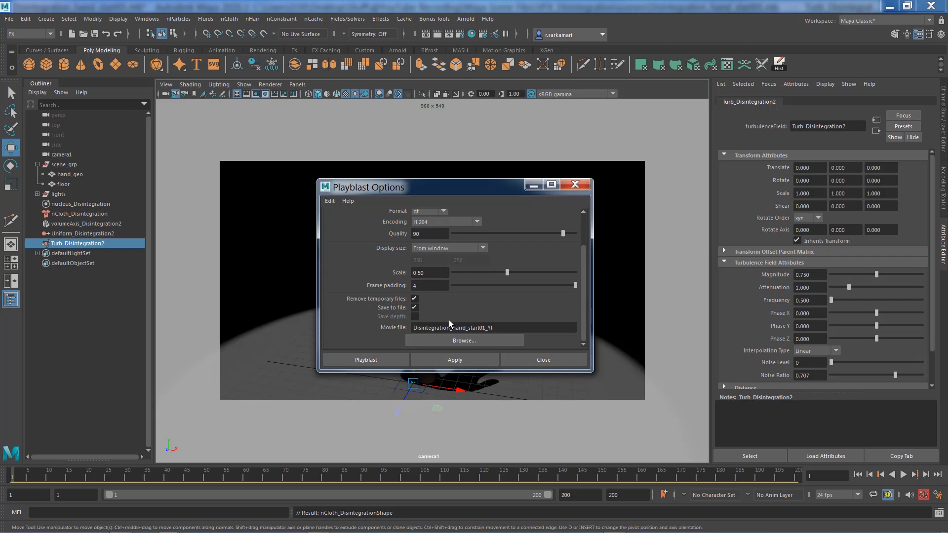
{"action": "left_click", "coordinate": [482, 331]}
{"action": "left_click", "coordinate": [366, 360]}
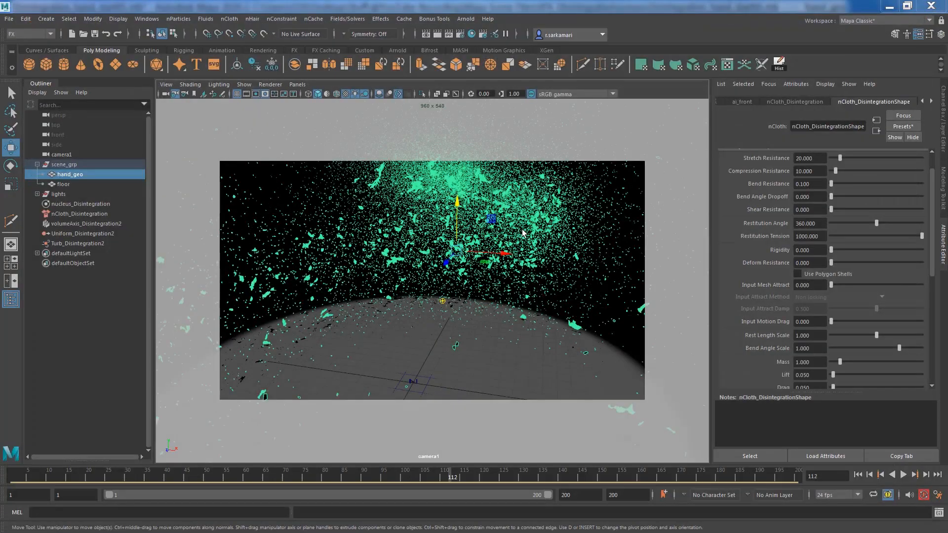
{"action": "left_click", "coordinate": [857, 474]}
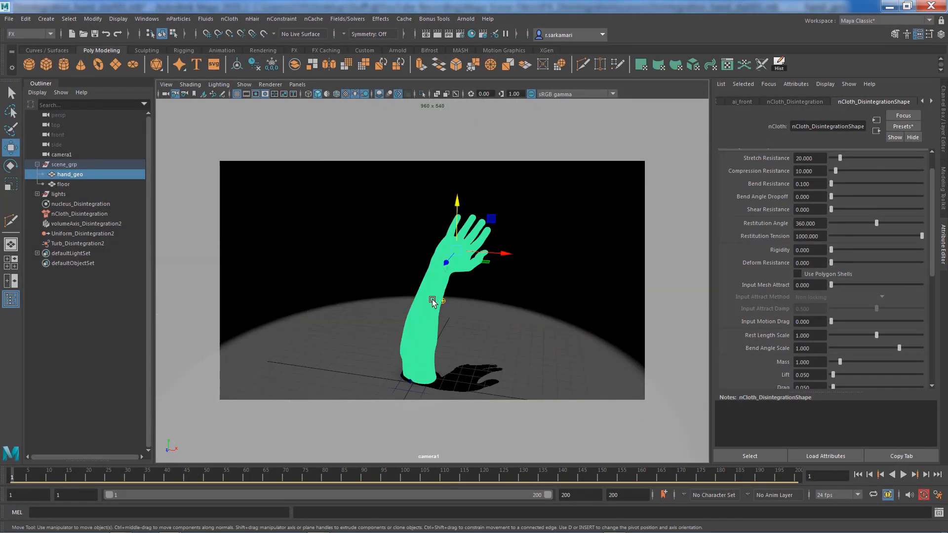
- Set the magnitude of the Uniform_Disintegration2 field to 1.6
{"action": "left_click", "coordinate": [63, 232]}
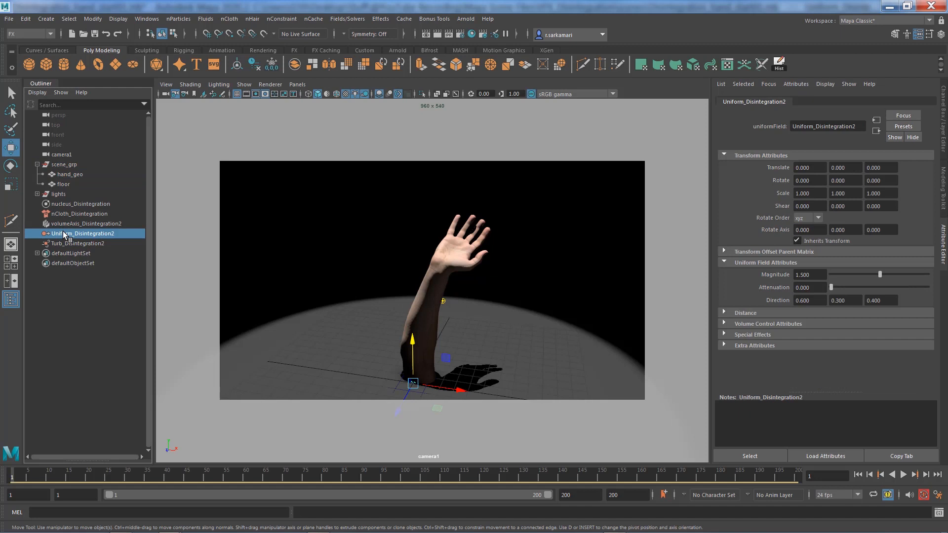
{"action": "left_click_drag", "start_coordinate": [816, 275], "coordinate": [747, 269]}
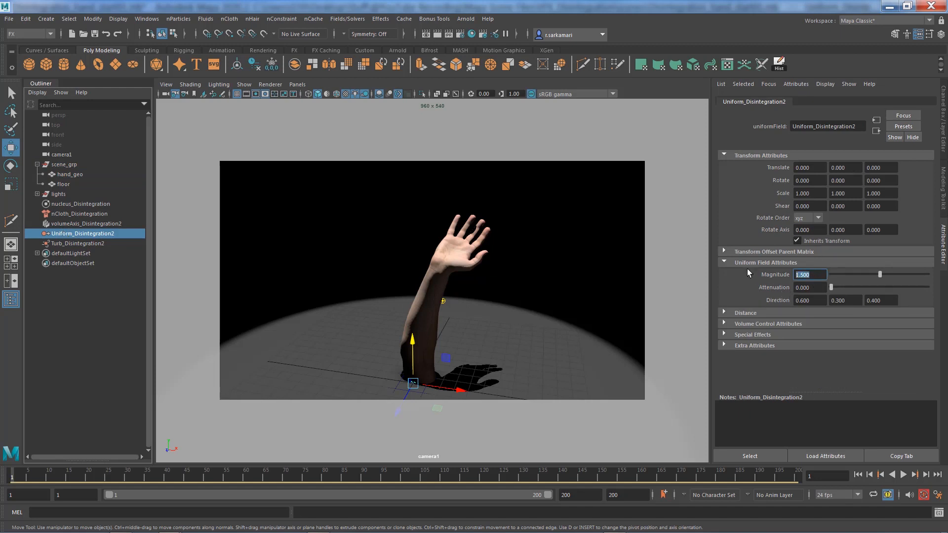
{"action": "type", "text": "1.6"}
{"action": "key", "text": "Return"}
- Set the nucleus_Disintegration solver's gravity to 0.3 and its gravity direction X to -0.4
{"action": "left_click", "coordinate": [66, 204]}
{"action": "left_click_drag", "start_coordinate": [803, 263], "coordinate": [843, 267]}
{"action": "type", "text": "3"}
{"action": "key", "text": "Return"}
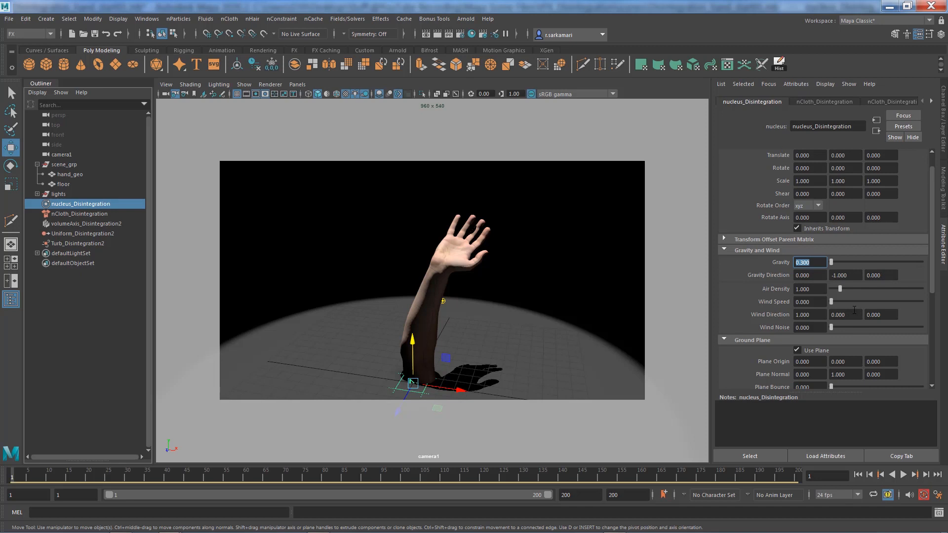
{"action": "key", "text": "Tab"}
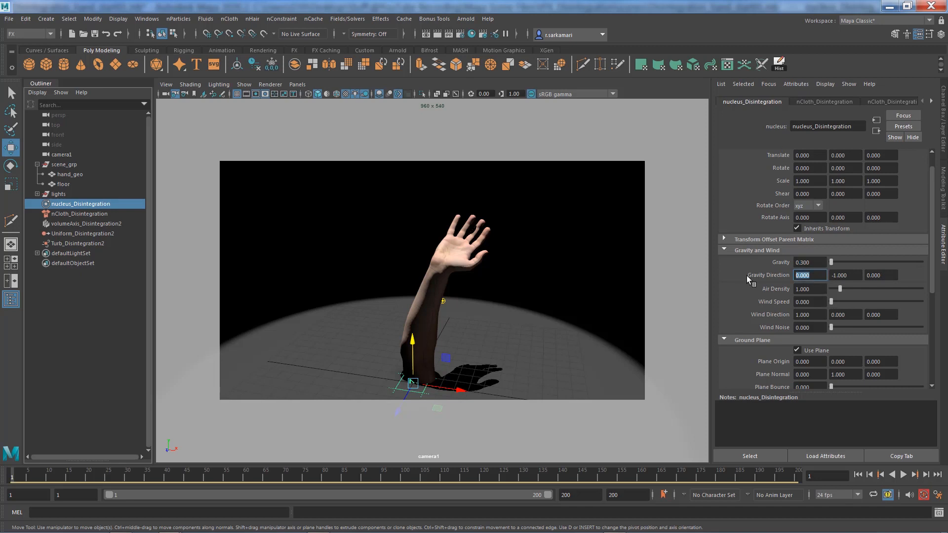
{"action": "type", "text": "-"}
{"action": "type", "text": "0.4"}
{"action": "key", "text": "Return"}
- Set the Turb_Disintegration2 field's frequency to 0.2 and its attenuation to 0
{"action": "left_click", "coordinate": [69, 242]}
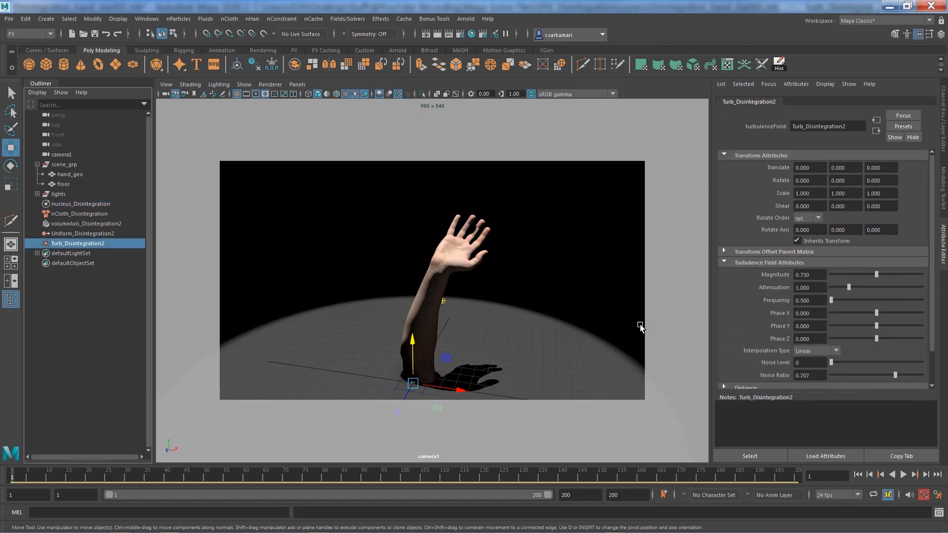
{"action": "left_click", "coordinate": [809, 300]}
{"action": "type", "text": "0.2"}
{"action": "key", "text": "Return"}
{"action": "left_click", "coordinate": [810, 287]}
{"action": "type", "text": "0"}
{"action": "key", "text": "Return"}
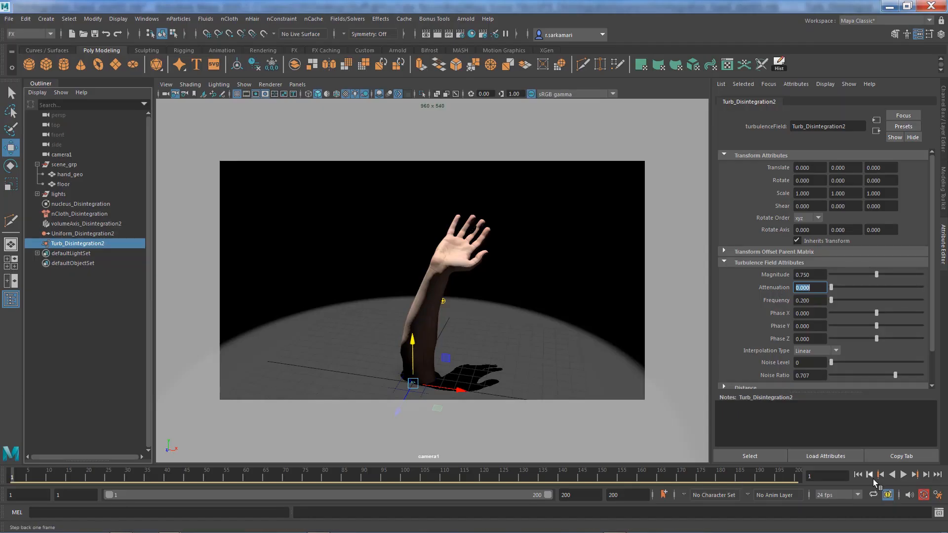
- Open the nObject cache creation options for the hand mesh and review the file distribution and time range settings
{"action": "left_click", "coordinate": [428, 273]}
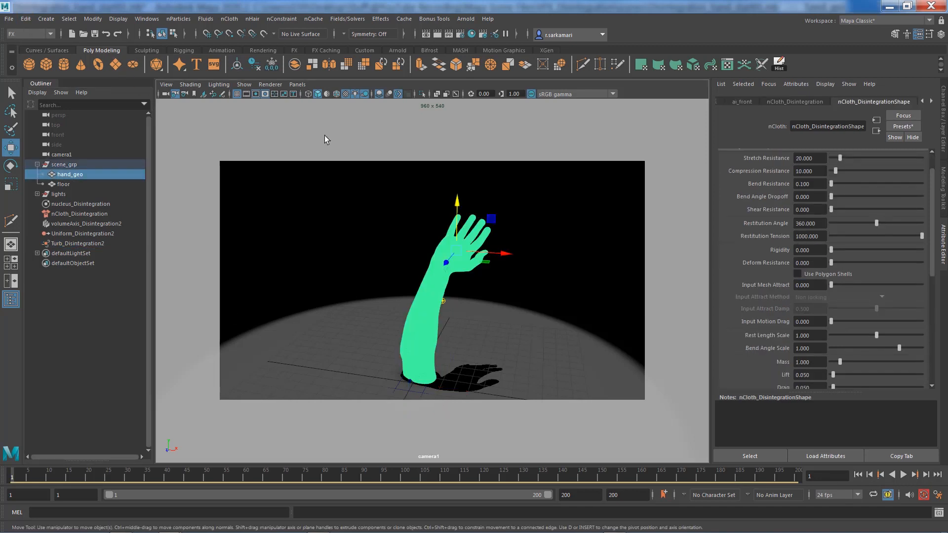
{"action": "left_click", "coordinate": [313, 19]}
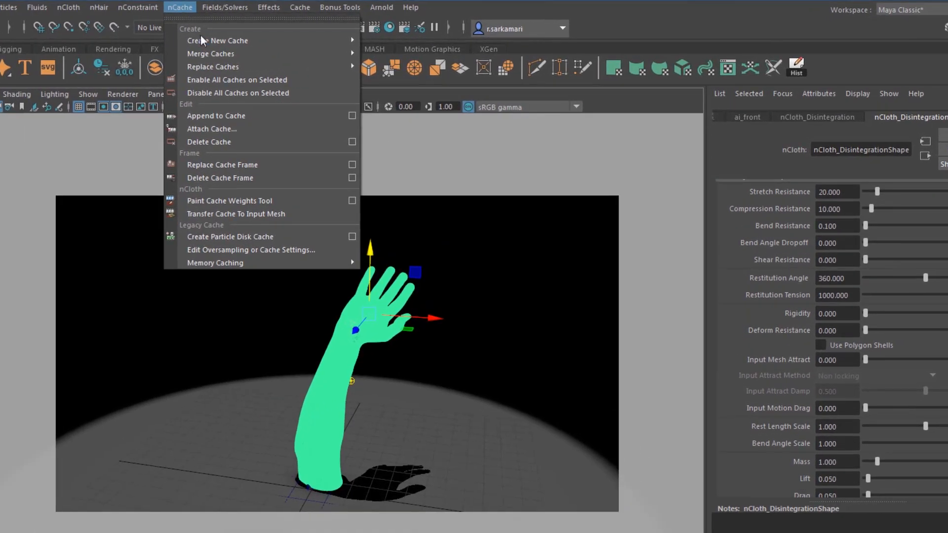
{"action": "mouse_move", "coordinate": [203, 37]}
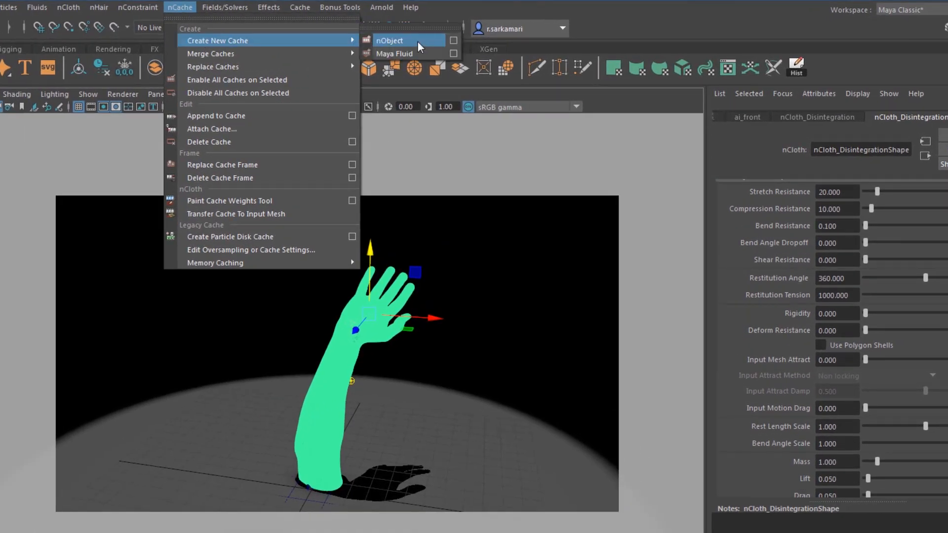
{"action": "left_click", "coordinate": [453, 40]}
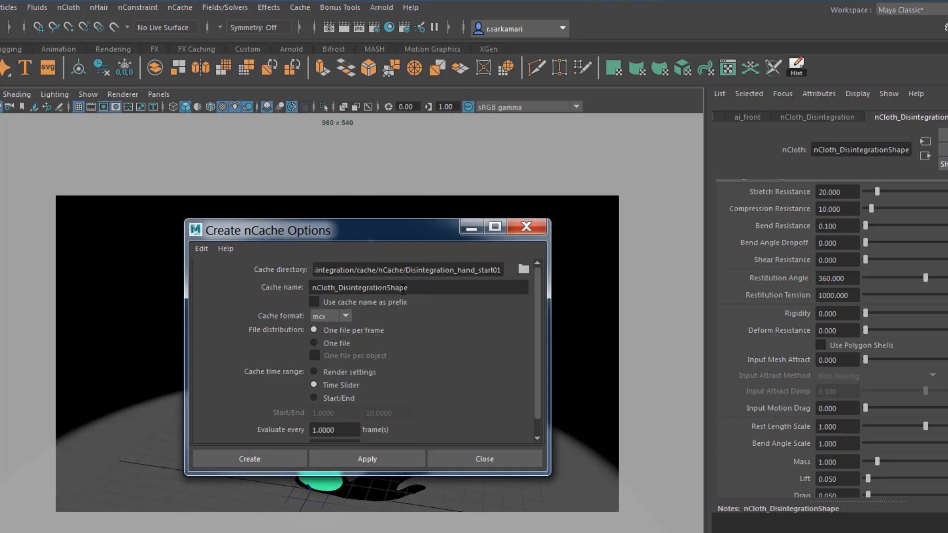
{"action": "scroll", "coordinate": [371, 370], "scroll_direction": "down", "scroll_amount": 1}
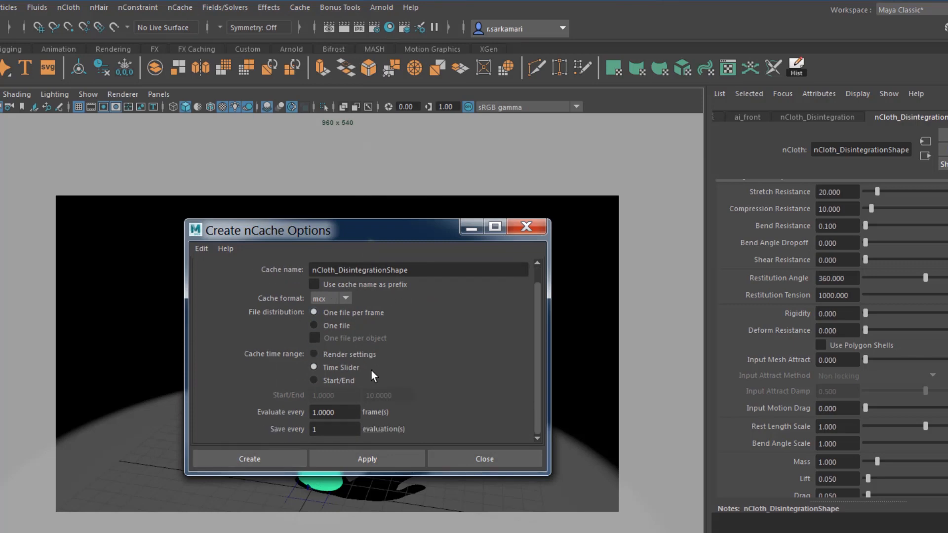
{"action": "scroll", "coordinate": [371, 369], "scroll_direction": "up", "scroll_amount": 1}
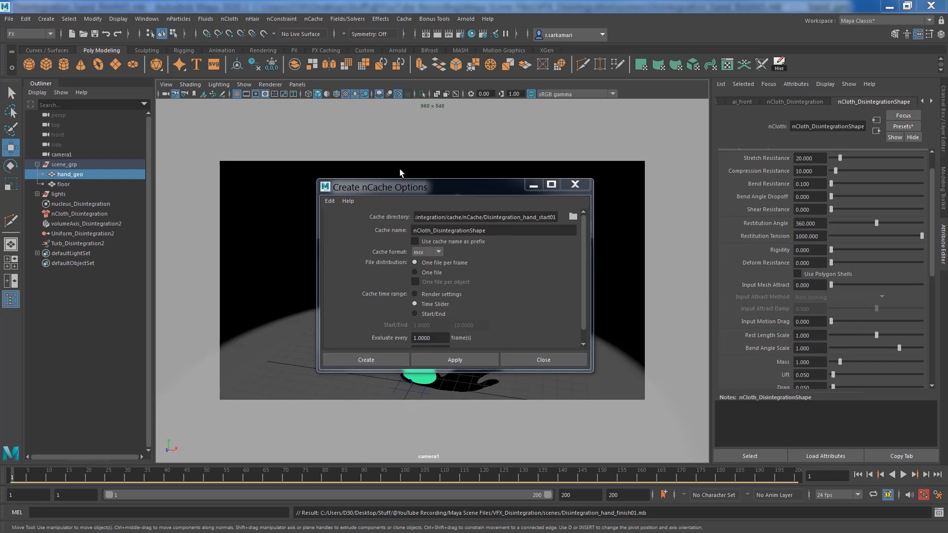
- Open the render settings and set the frame/animation extension to name.#.ext
{"action": "left_click", "coordinate": [459, 35]}
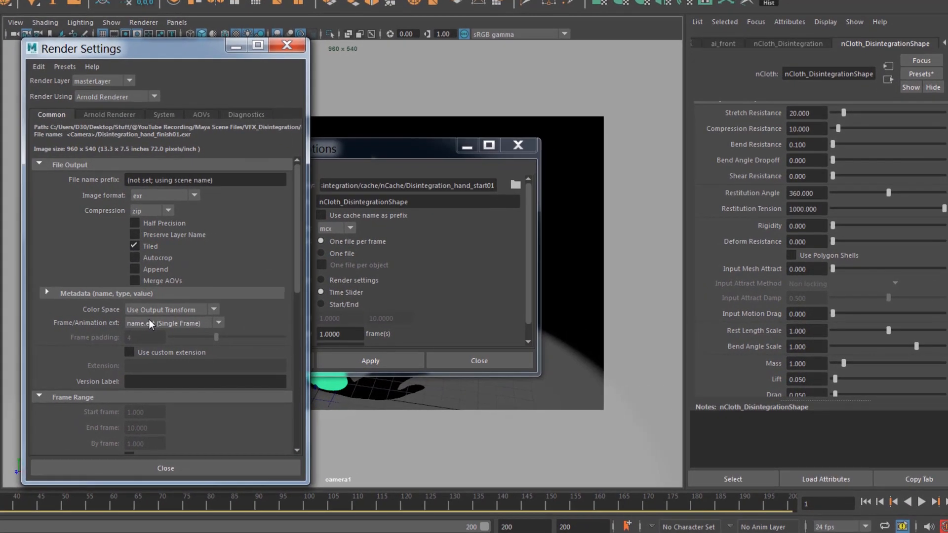
{"action": "left_click", "coordinate": [149, 319]}
{"action": "left_click", "coordinate": [150, 361]}
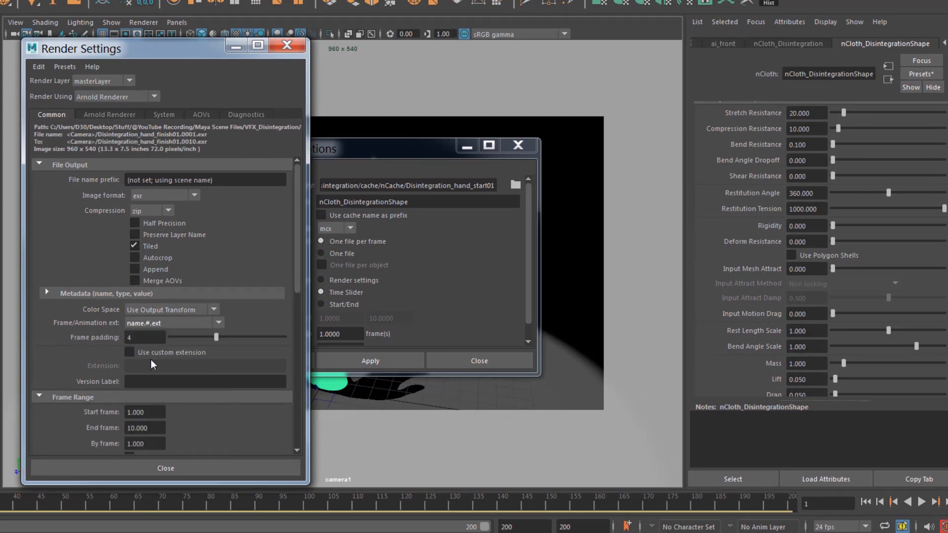
- Set the render's end frame to 200 and remove persp from the renderable cameras so only camera1 is rendered
{"action": "scroll", "coordinate": [151, 360], "scroll_direction": "down", "scroll_amount": 3}
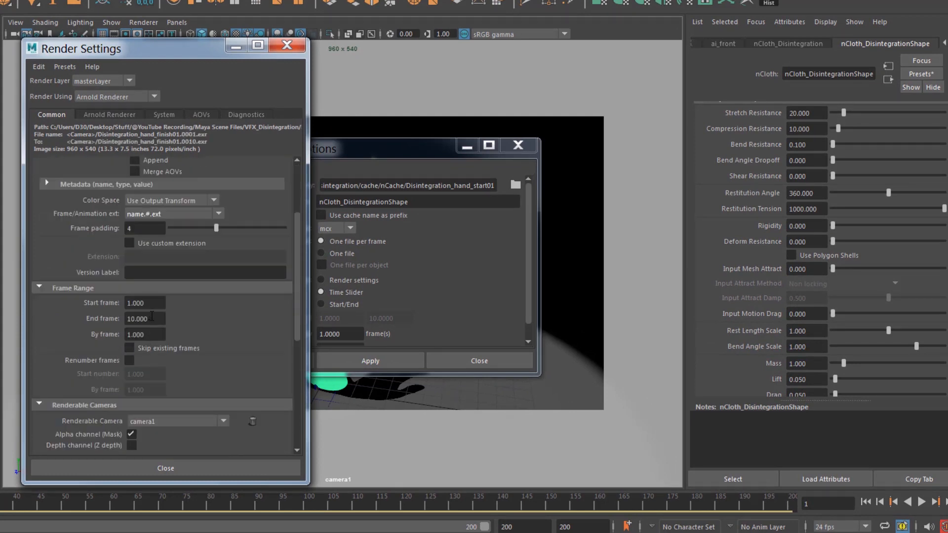
{"action": "double_click", "coordinate": [149, 319]}
{"action": "type", "text": "200"}
{"action": "key", "text": "Return"}
{"action": "scroll", "coordinate": [120, 339], "scroll_direction": "down", "scroll_amount": 3}
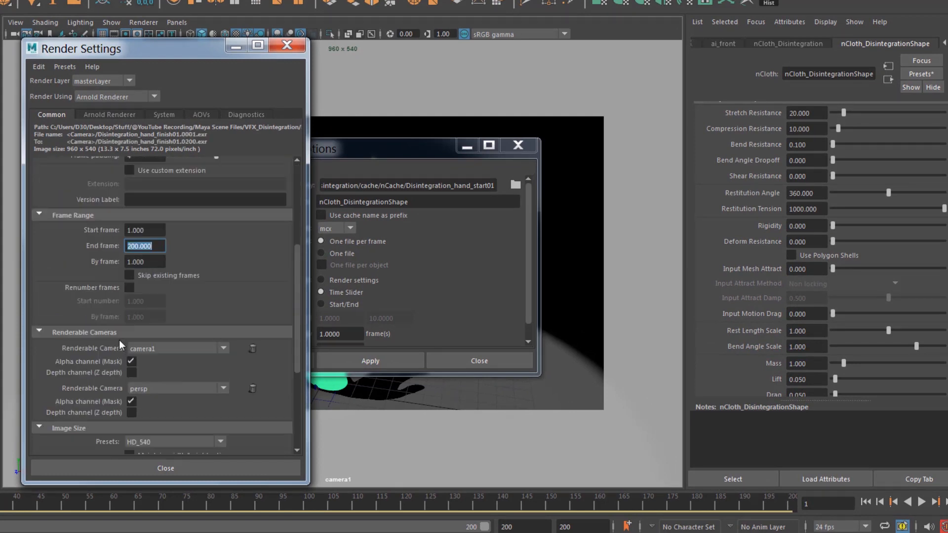
{"action": "left_click", "coordinate": [253, 351]}
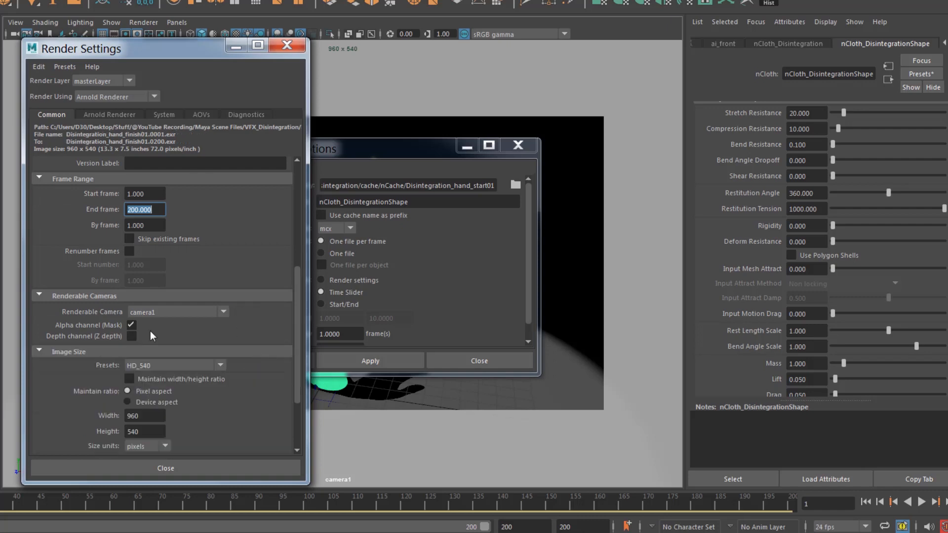
- Set the render image size to the HD_720 preset
{"action": "left_click", "coordinate": [169, 368]}
{"action": "scroll", "coordinate": [165, 395], "scroll_direction": "down", "scroll_amount": 1}
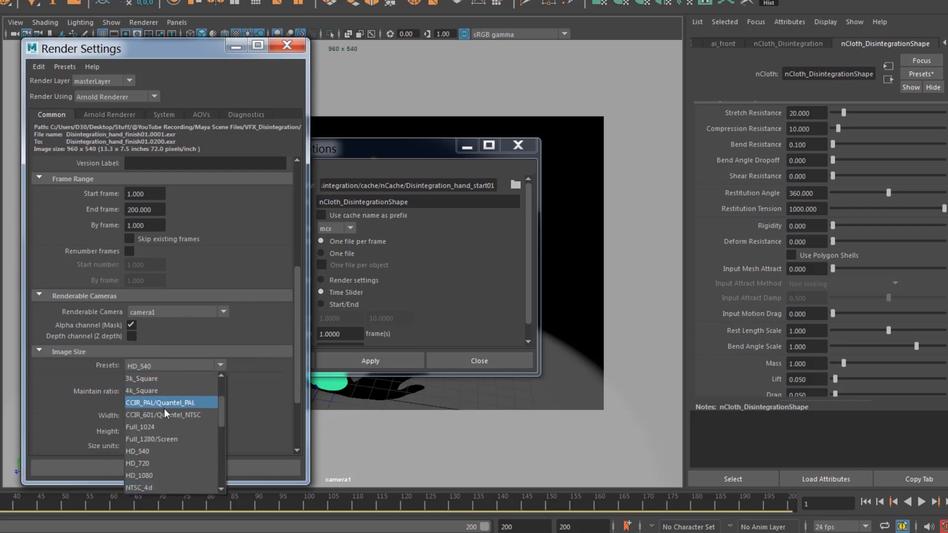
{"action": "left_click", "coordinate": [151, 464]}
{"action": "scroll", "coordinate": [148, 375], "scroll_direction": "down", "scroll_amount": 3}
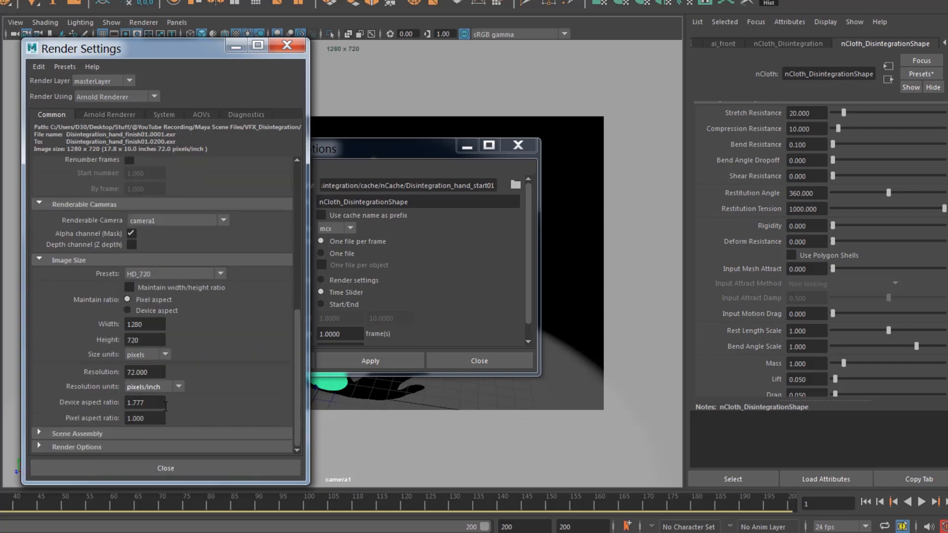
- Examine the motion blur options in the Arnold Renderer settings
{"action": "left_click", "coordinate": [90, 117]}
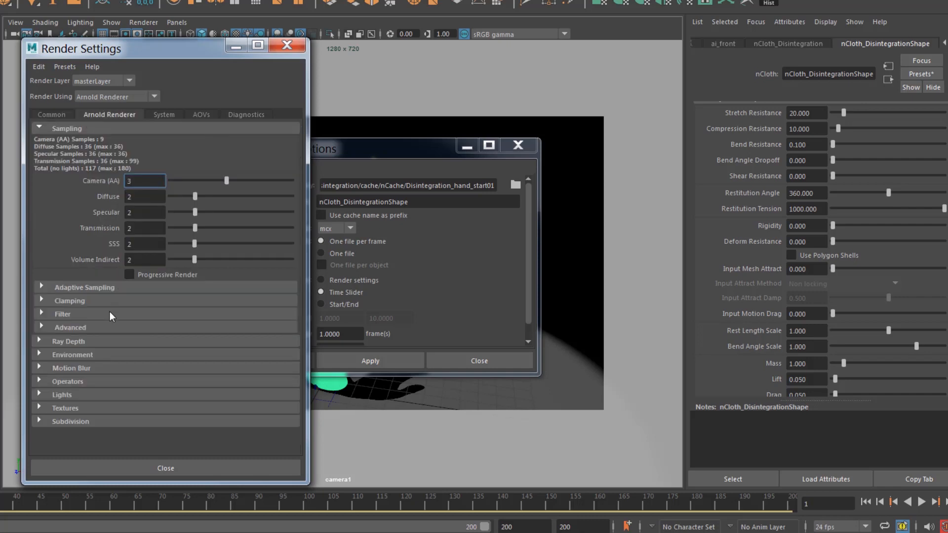
{"action": "left_click", "coordinate": [72, 368]}
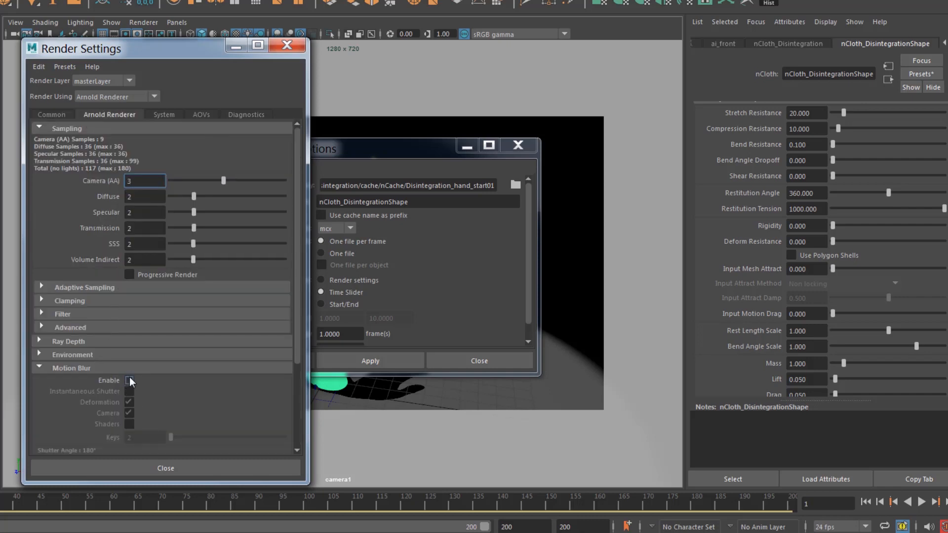
{"action": "left_click", "coordinate": [72, 368]}
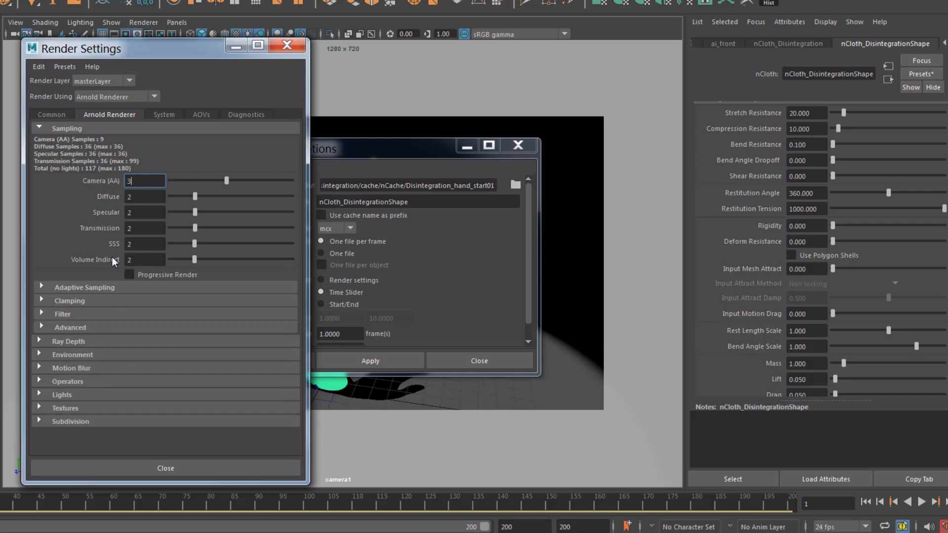
- Set the Arnold Camera (AA) samples to 5 and the SSS samples to 3, and close the render settings
{"action": "double_click", "coordinate": [132, 180]}
{"action": "type", "text": "5"}
{"action": "double_click", "coordinate": [141, 243]}
{"action": "type", "text": "3"}
{"action": "key", "text": "Return"}
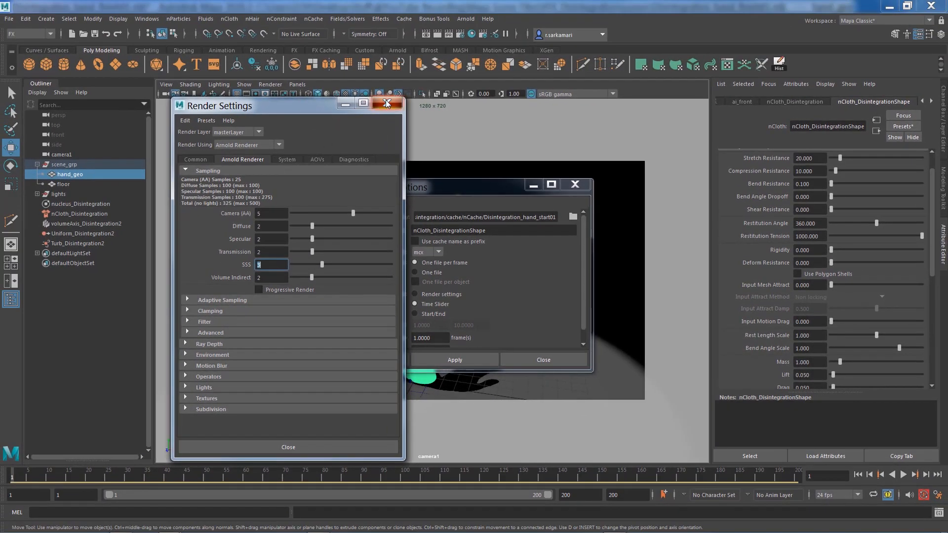
{"action": "left_click", "coordinate": [386, 103]}
- Switch to the Rendering menu set and review the Render Sequence options without starting the render
{"action": "left_click", "coordinate": [50, 33]}
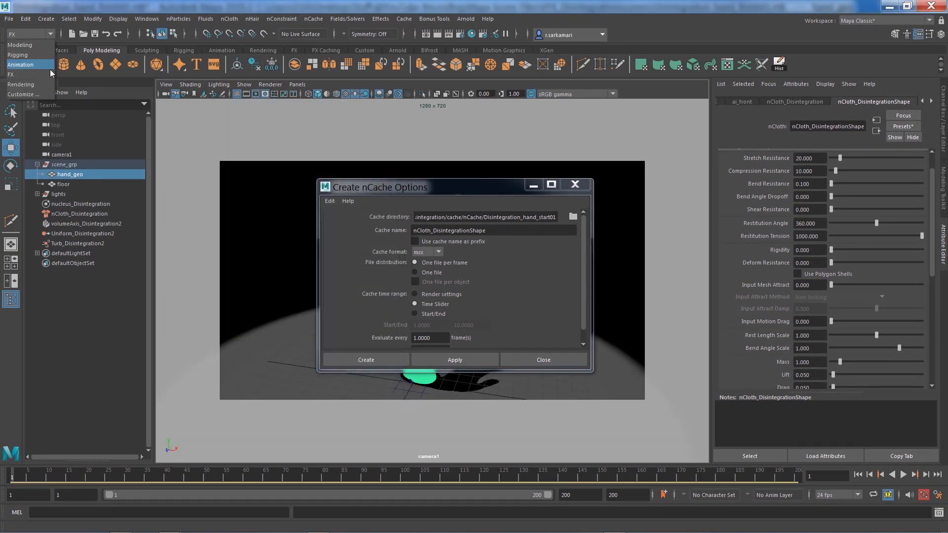
{"action": "left_click", "coordinate": [48, 84]}
{"action": "left_click", "coordinate": [258, 18]}
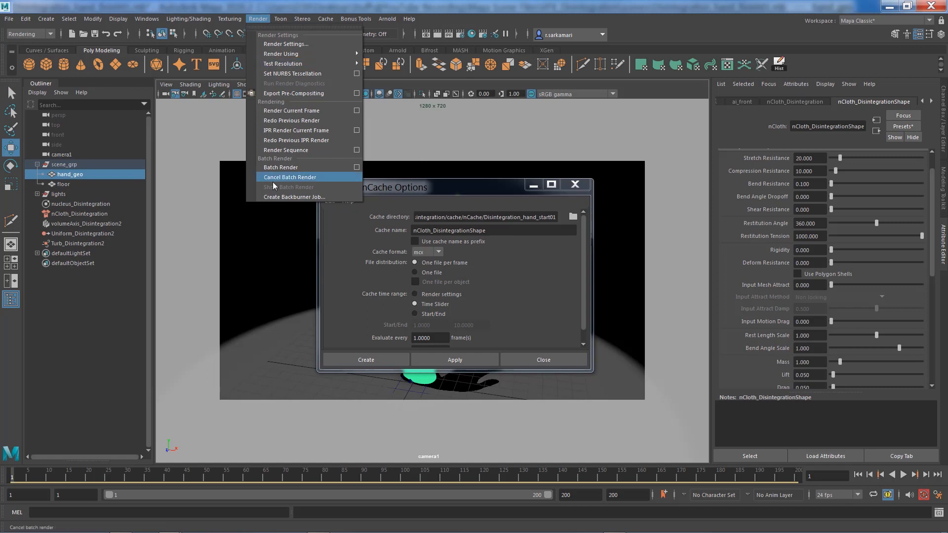
{"action": "left_click", "coordinate": [356, 150]}
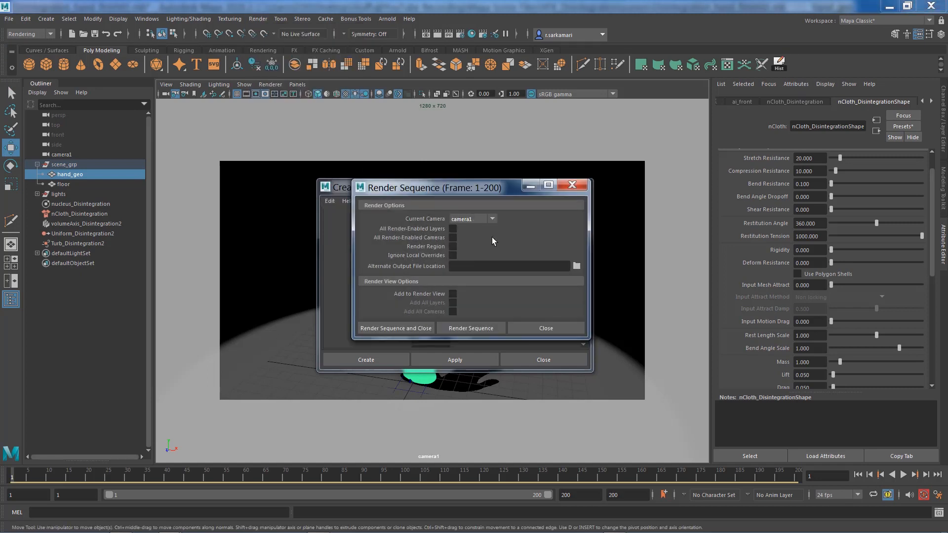
{"action": "left_click", "coordinate": [538, 333]}
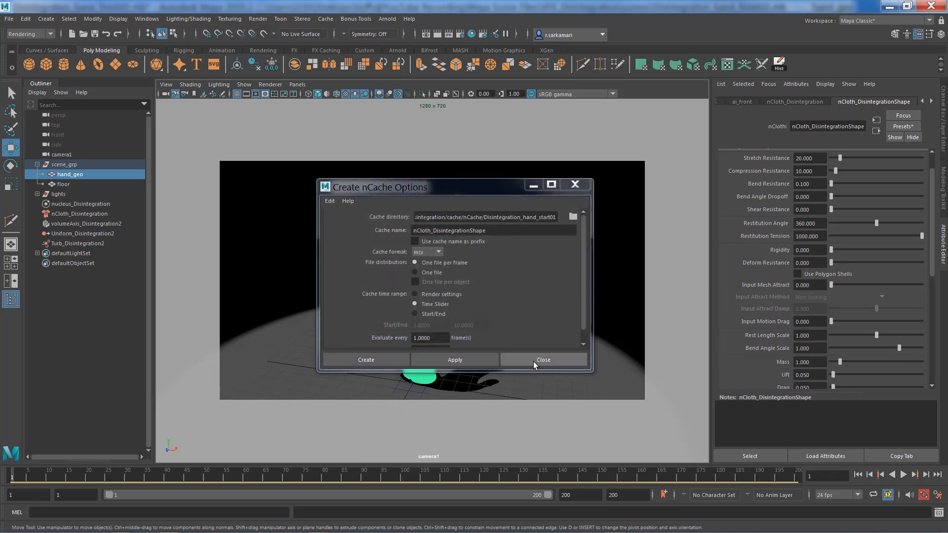